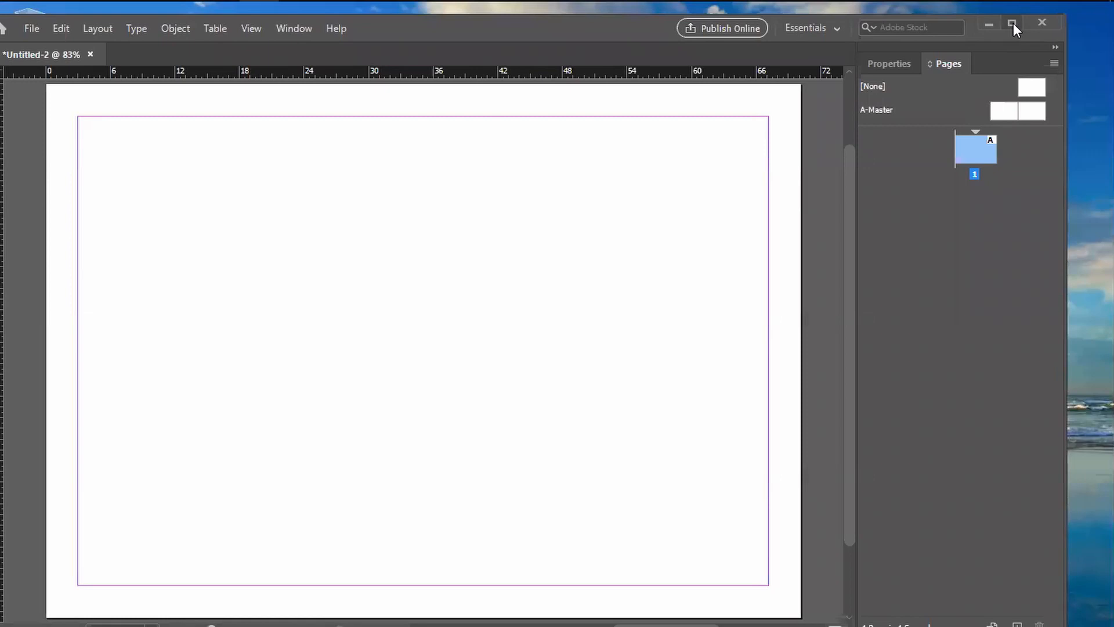
Step: Place the download image from the Downloads folder as a small square in the upper-left area of the page
click(1014, 24)
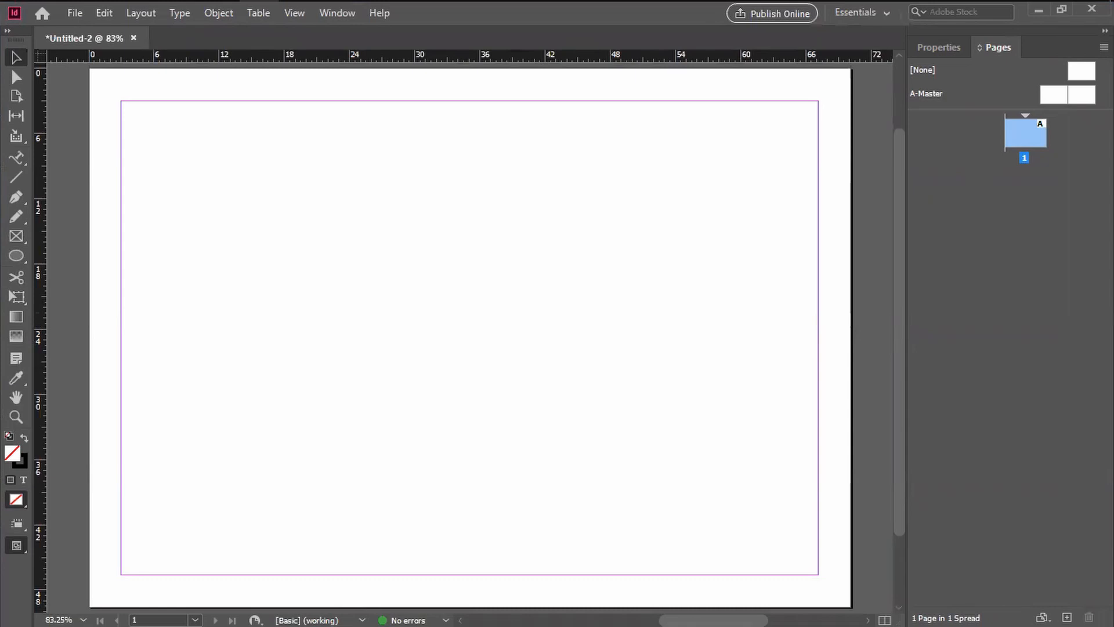
key(ctrl+d)
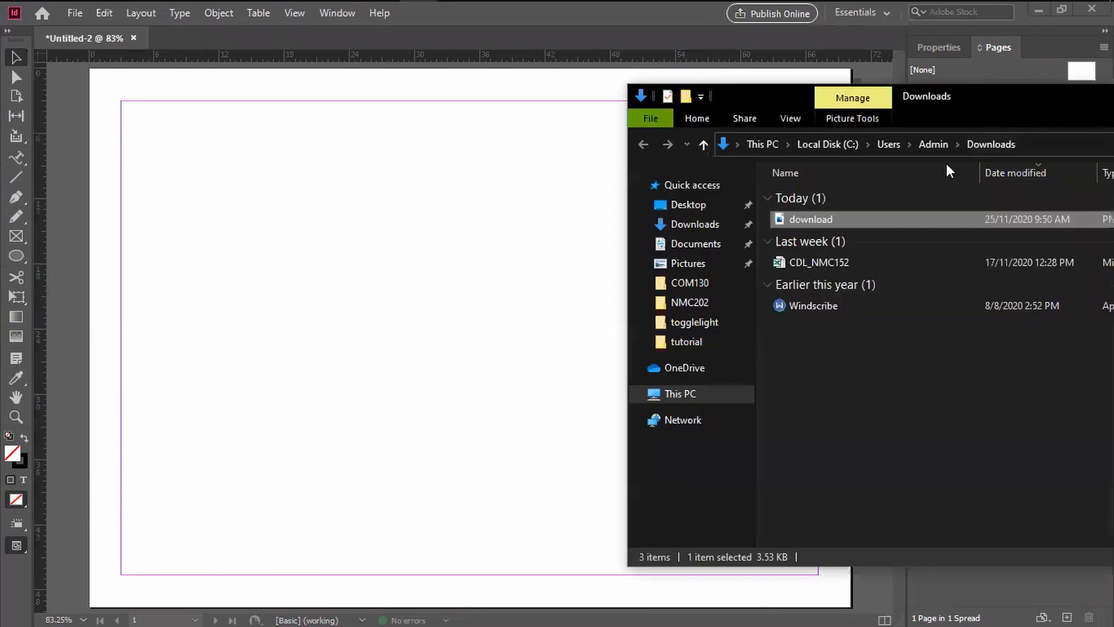
drag(783, 228, 374, 286)
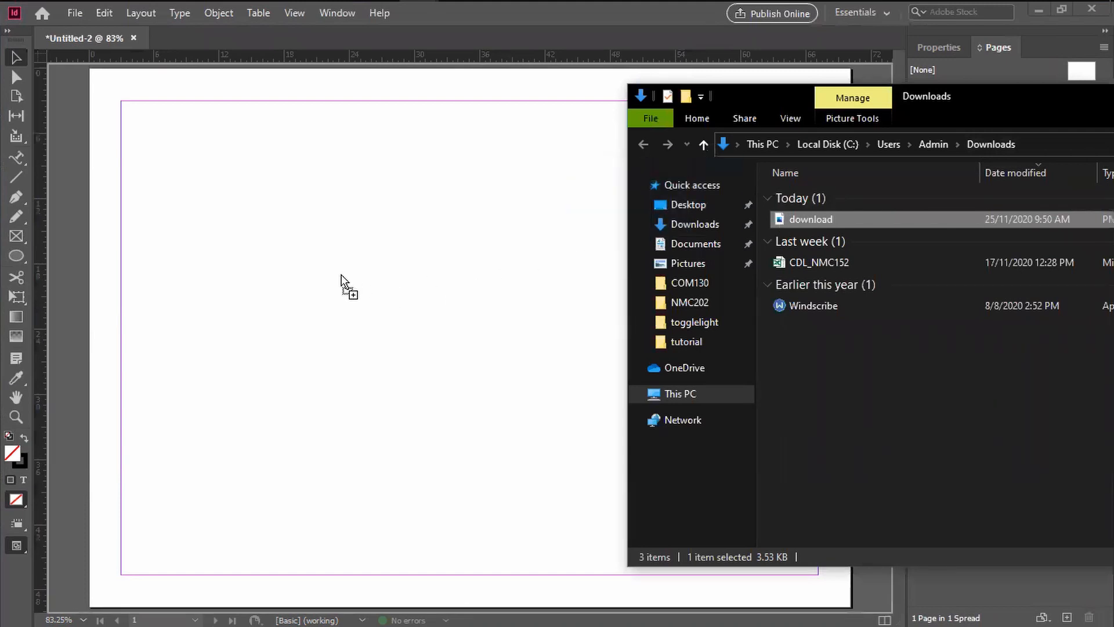
drag(341, 275, 277, 199)
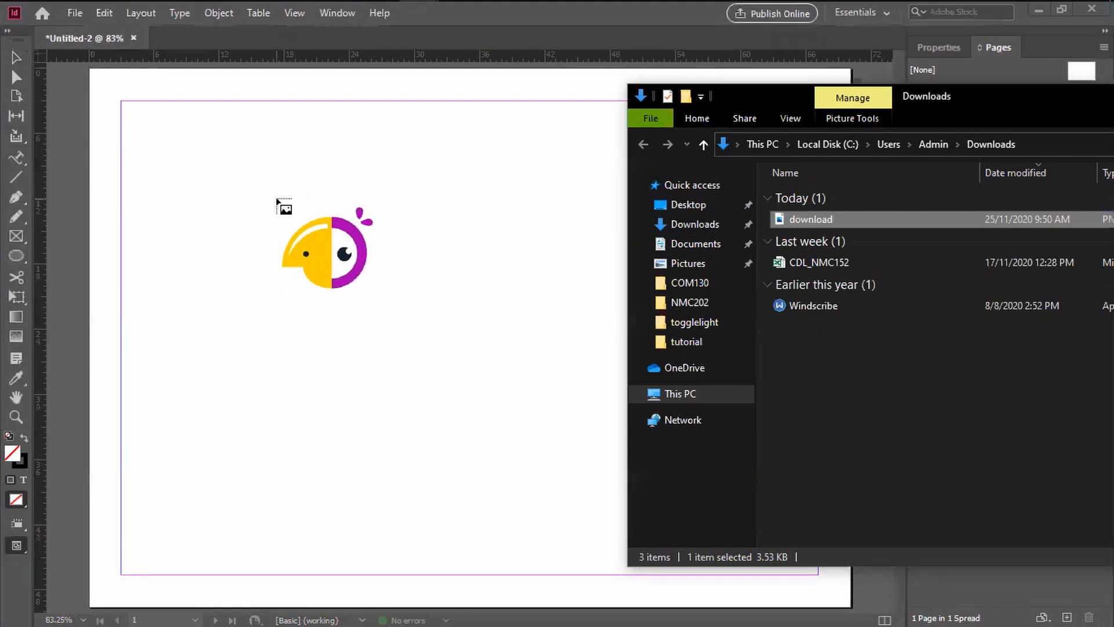
drag(276, 199, 213, 170)
drag(213, 169, 239, 206)
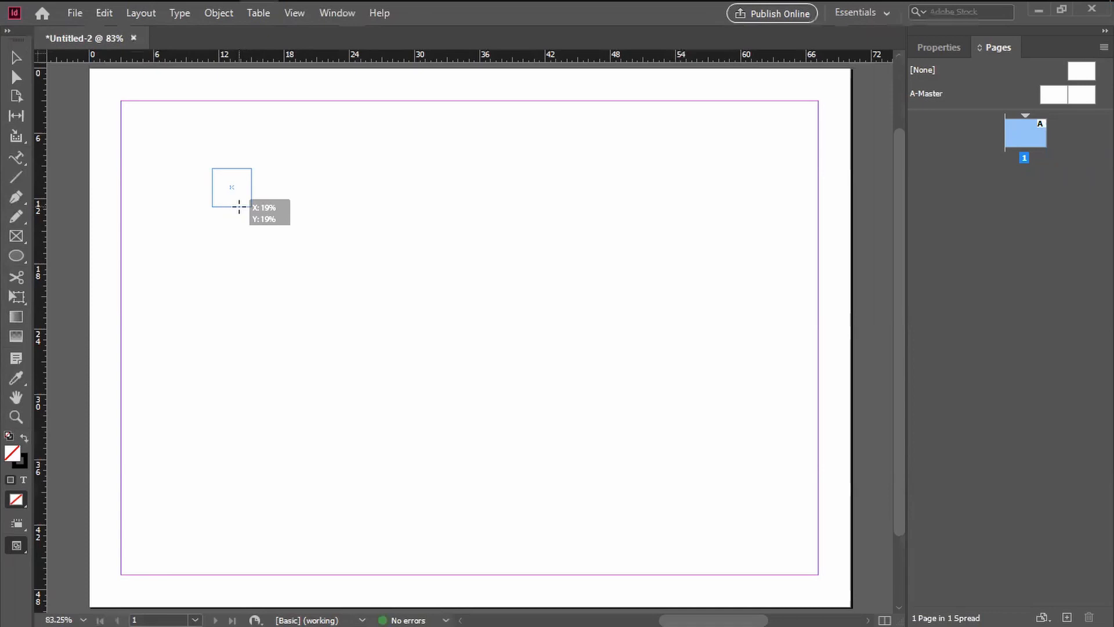
drag(239, 207, 284, 242)
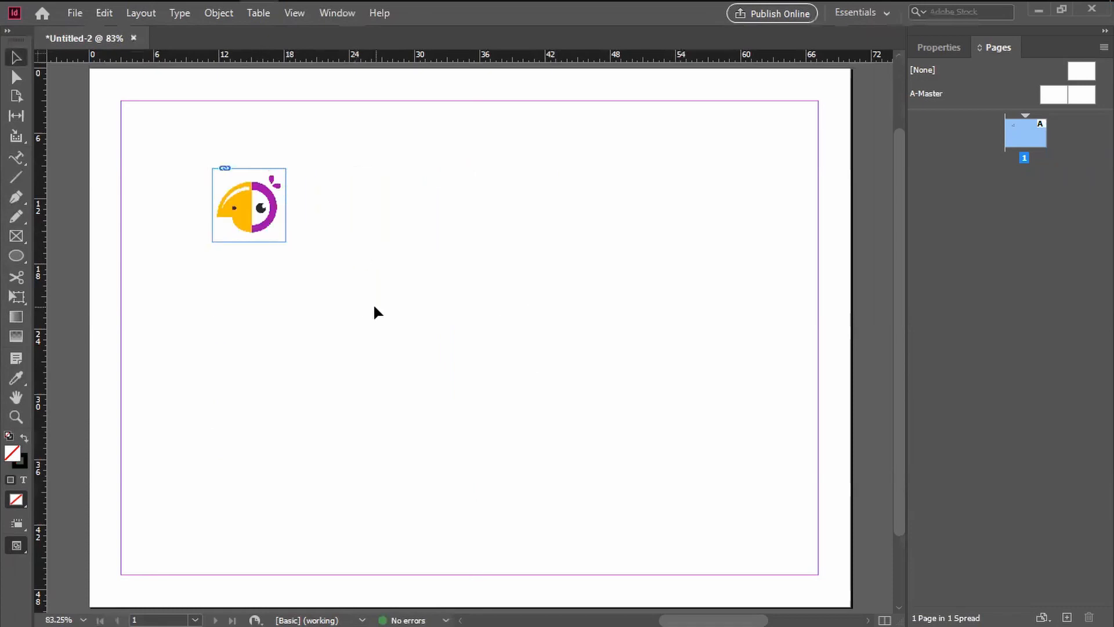
Step: Enlarge the placed bird logo proportionally together with its frame, keeping the frame's upper-left corner fixed
key(alt+Tab)
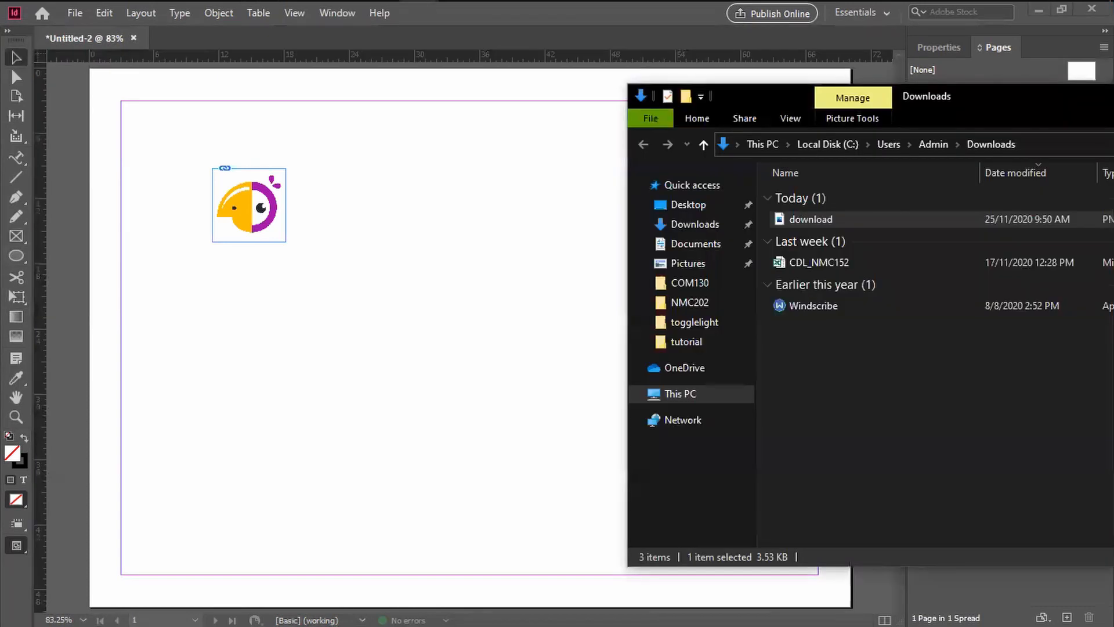
key(alt+Tab)
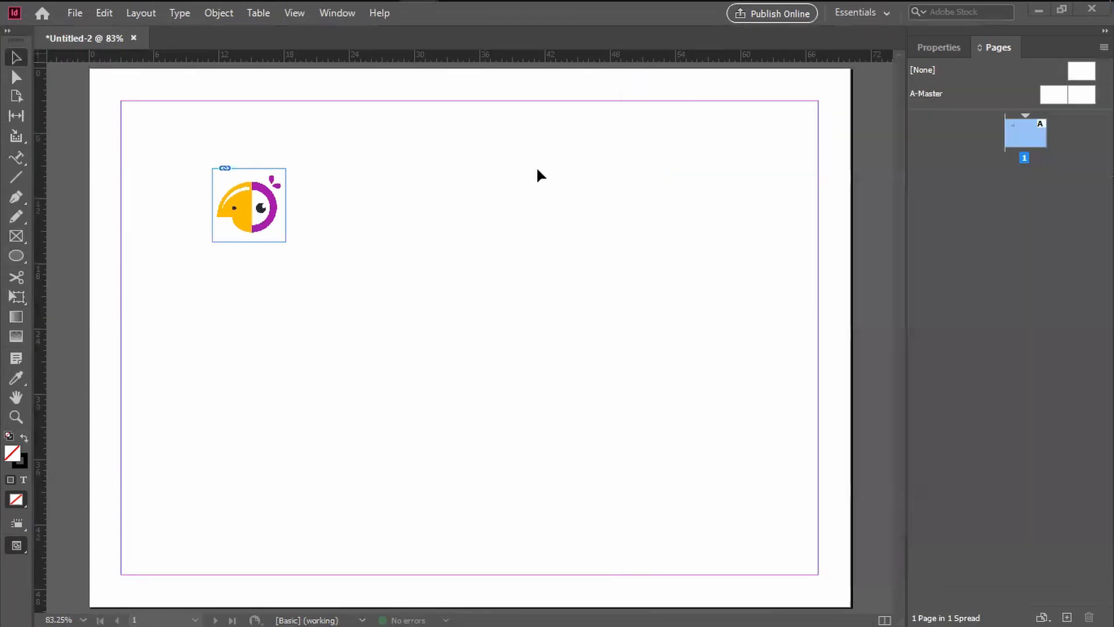
click(264, 235)
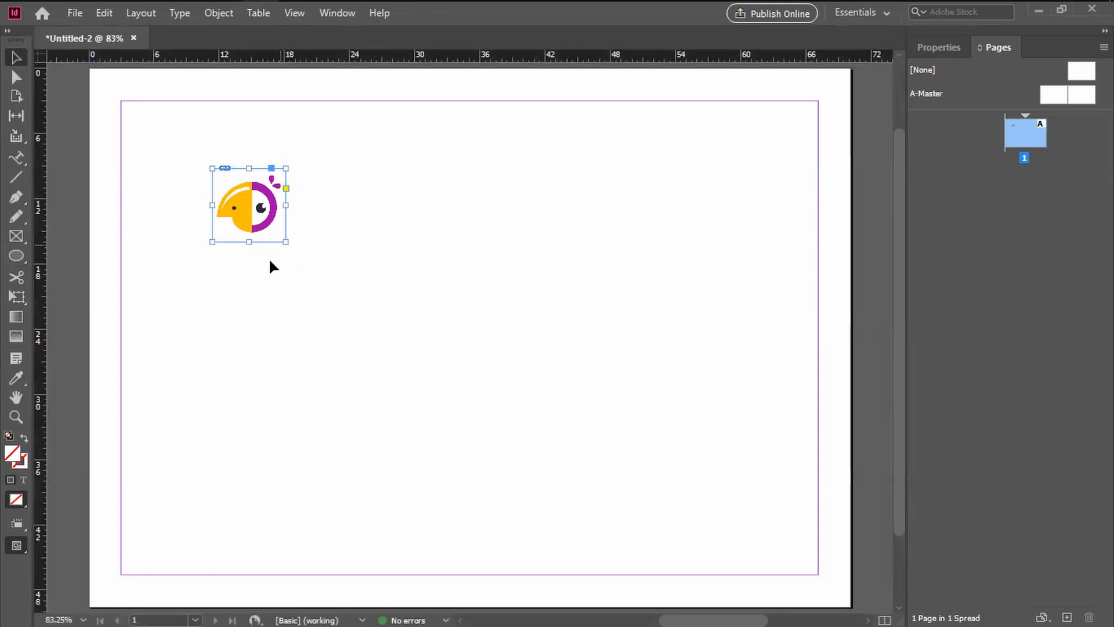
drag(286, 241, 402, 351)
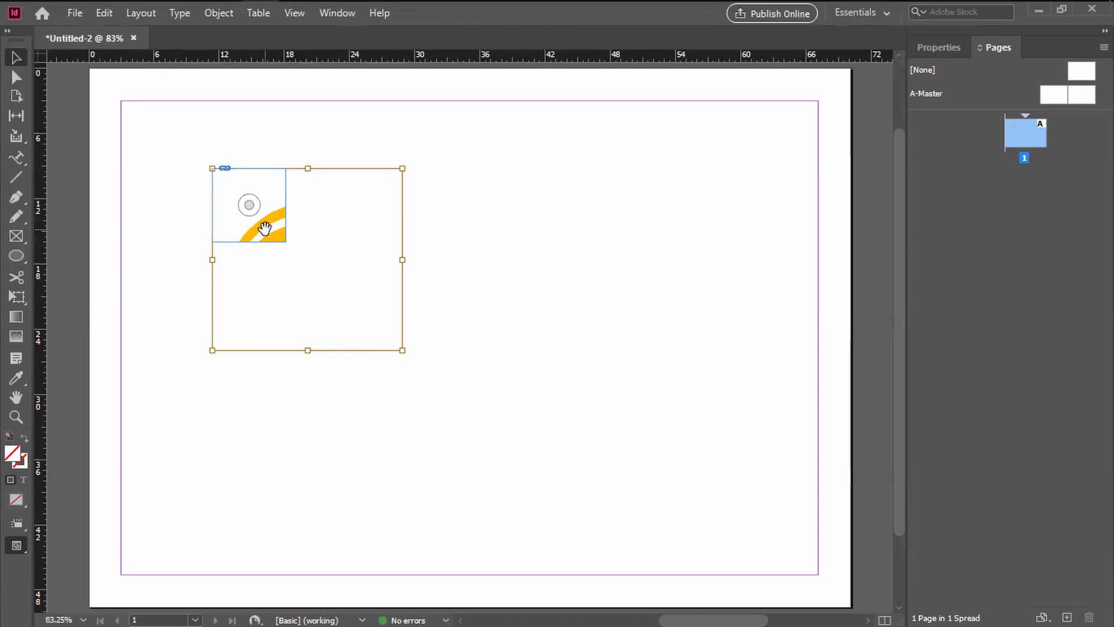
key(ctrl+z)
drag(286, 242, 413, 360)
click(547, 368)
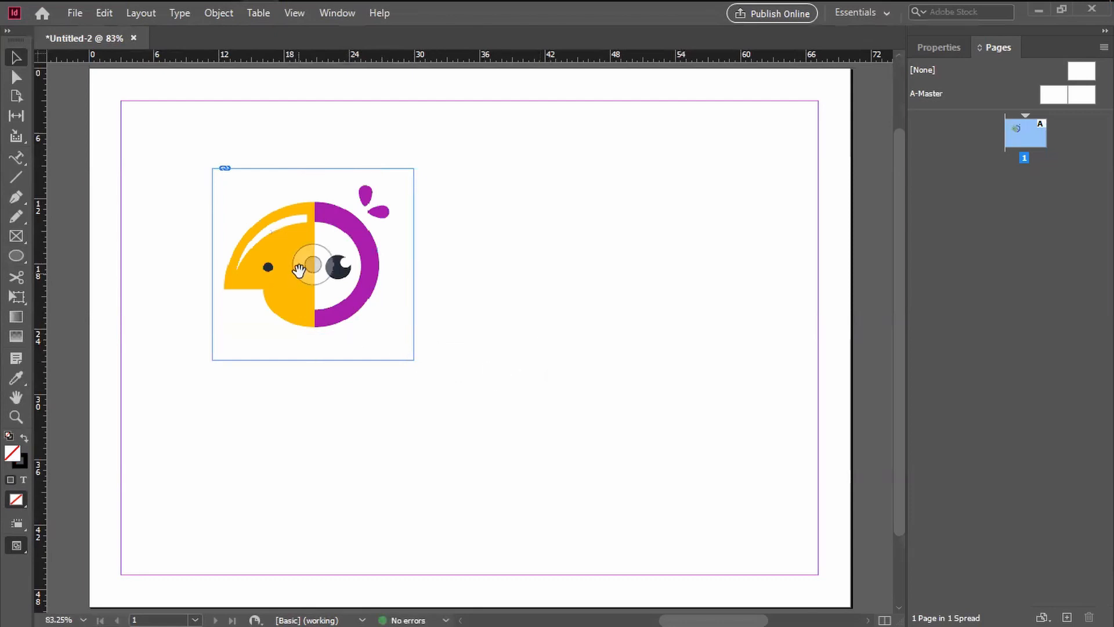
Step: Move the bird logo's frame down and to the right, and shift the image slightly within the frame
drag(297, 319, 353, 346)
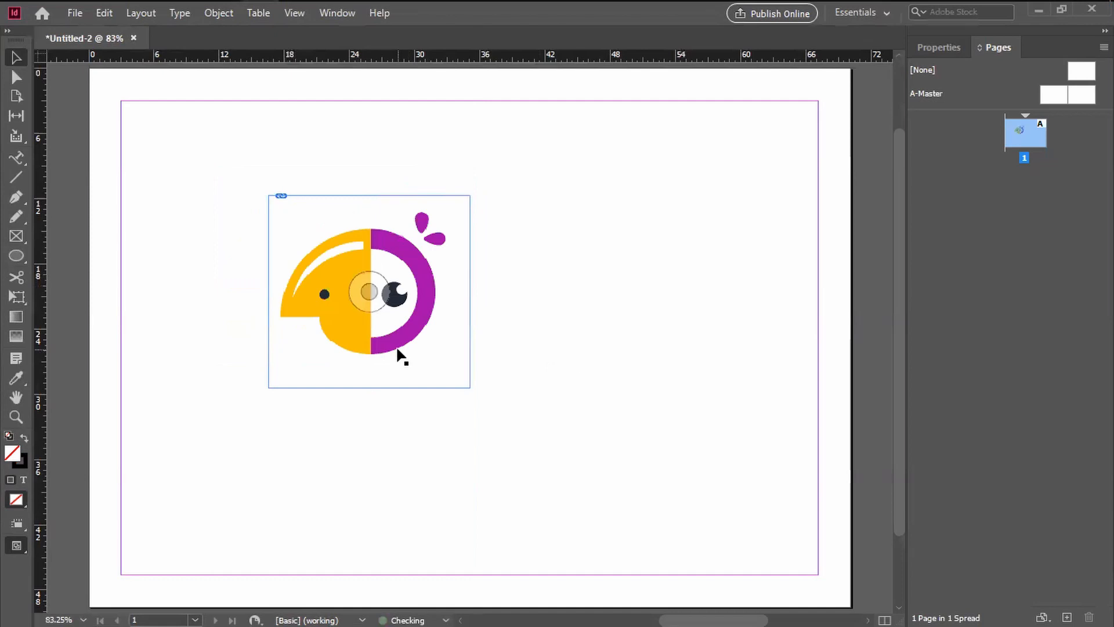
click(580, 338)
double_click(302, 215)
click(98, 13)
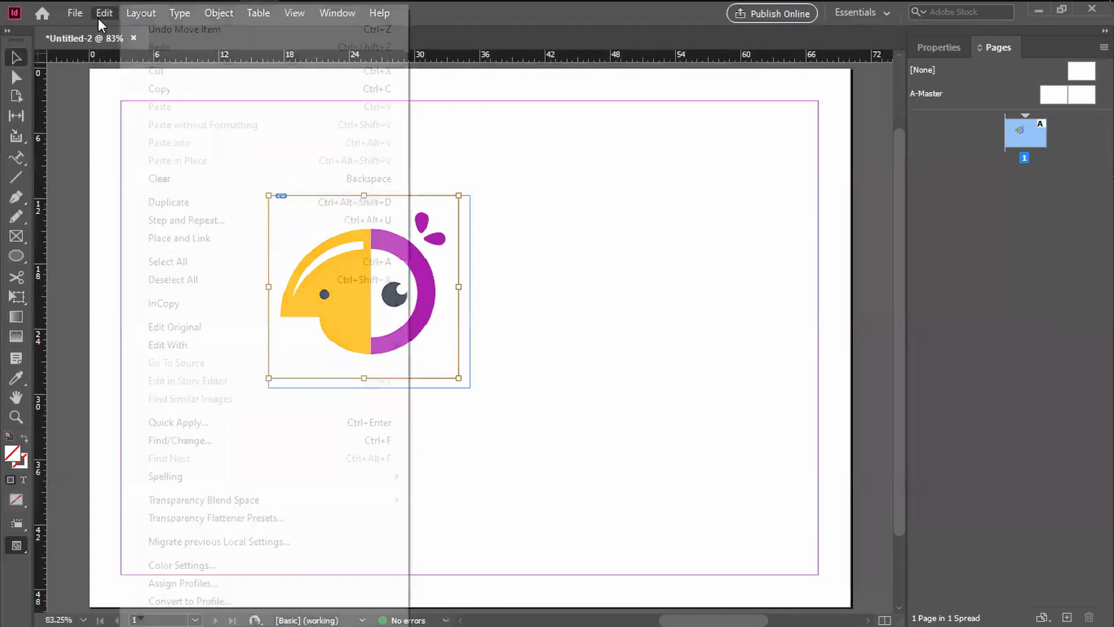
click(82, 99)
click(137, 12)
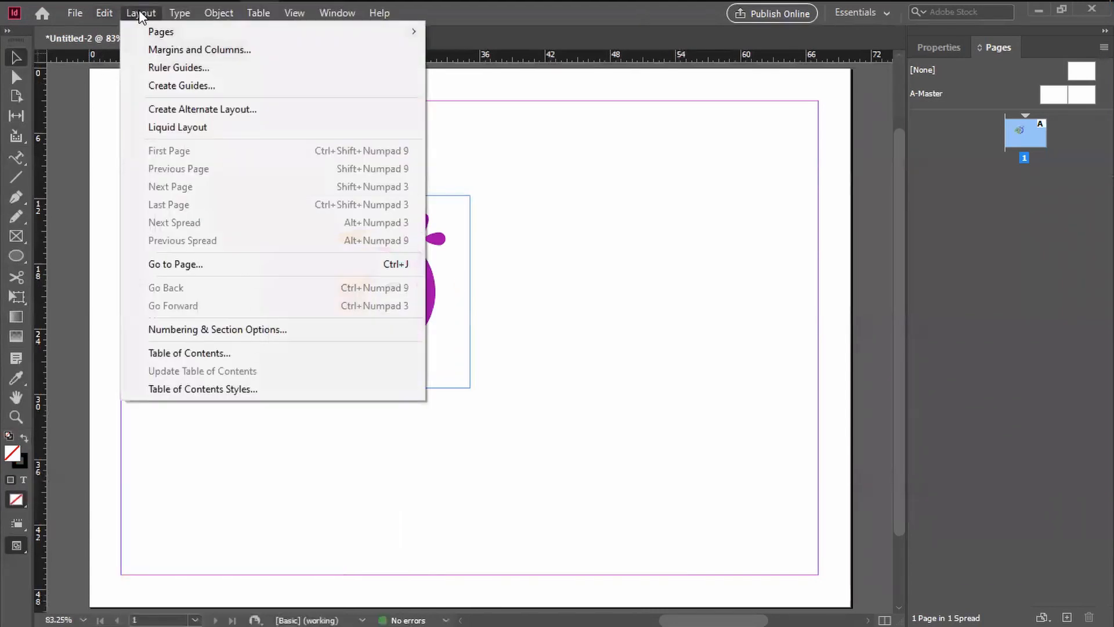
click(586, 255)
drag(386, 296, 390, 348)
click(531, 330)
Step: Lock the placed bird logo in position on the page
click(348, 294)
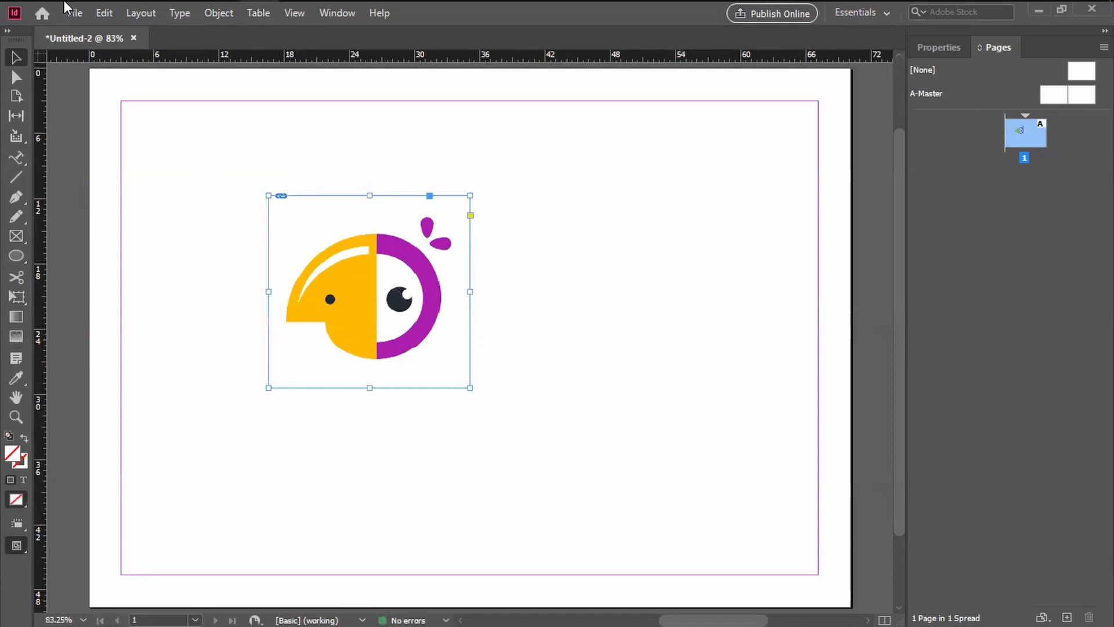
click(224, 16)
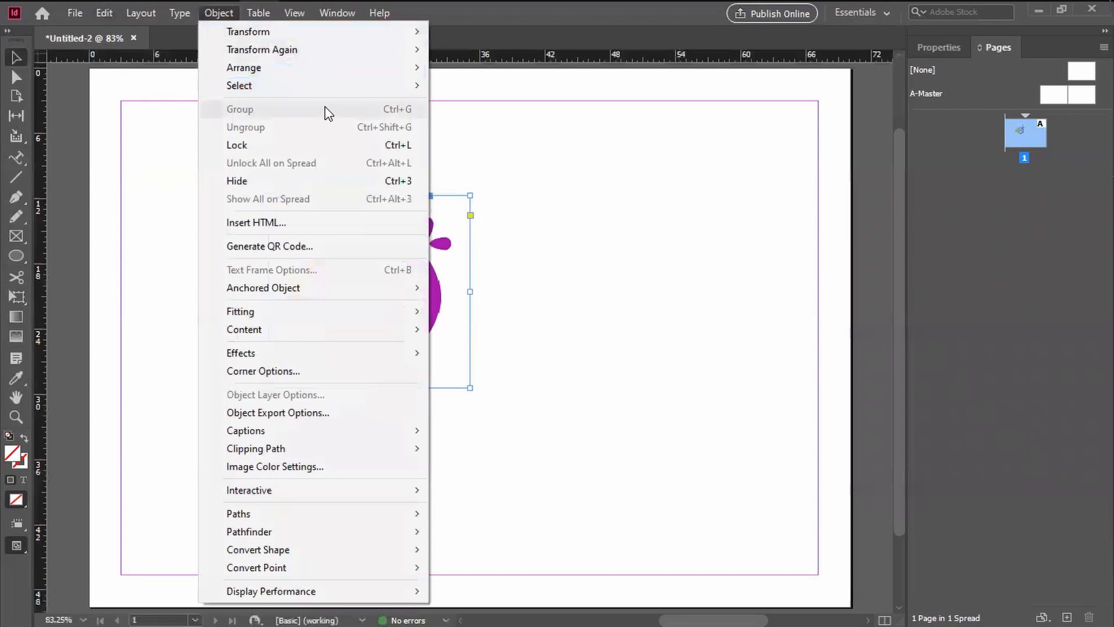
click(322, 146)
Step: Try to move the locked bird logo to check that it is held in place
drag(365, 332, 426, 412)
drag(378, 264, 549, 427)
drag(219, 258, 590, 489)
drag(324, 233, 493, 394)
drag(342, 250, 497, 401)
drag(321, 201, 504, 406)
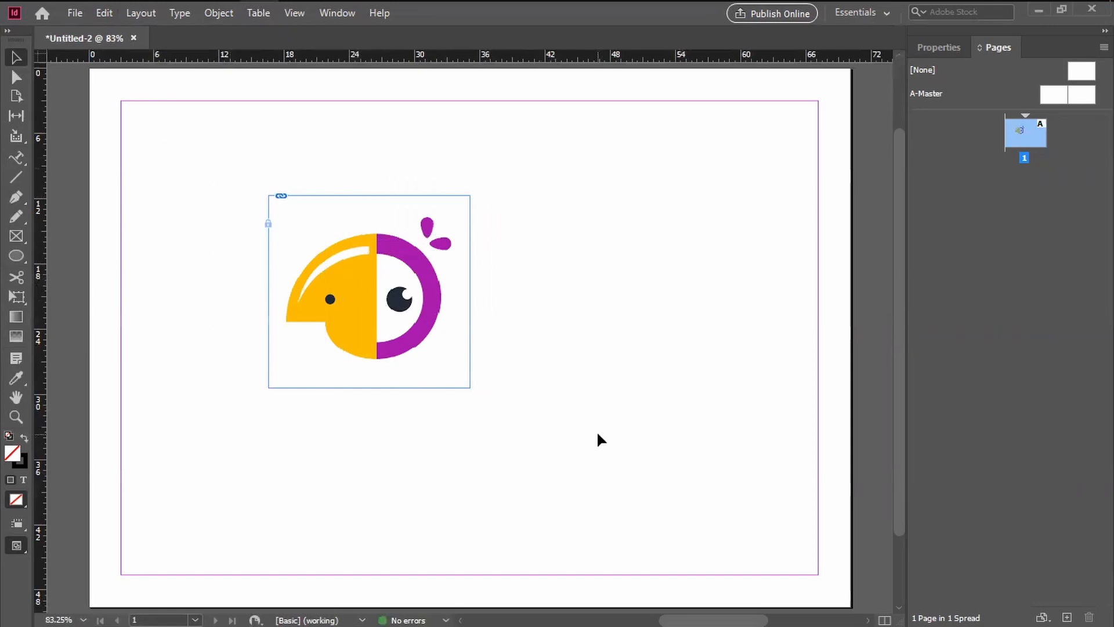
Step: Start a Pen tool path on the upper left edge of the logo's upright purple drop, working at 600% zoom
key(ctrl+equal)
key(ctrl+equal)
key(ctrl+equal)
key(ctrl+equal)
key(ctrl+equal)
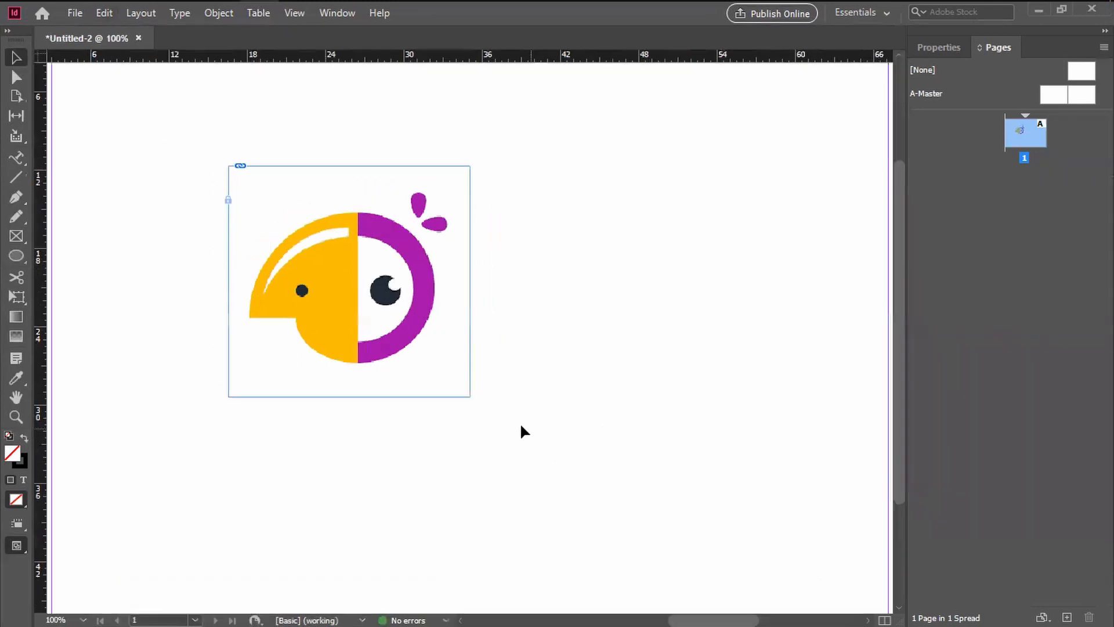
drag(397, 340, 651, 511)
key(ctrl+equal)
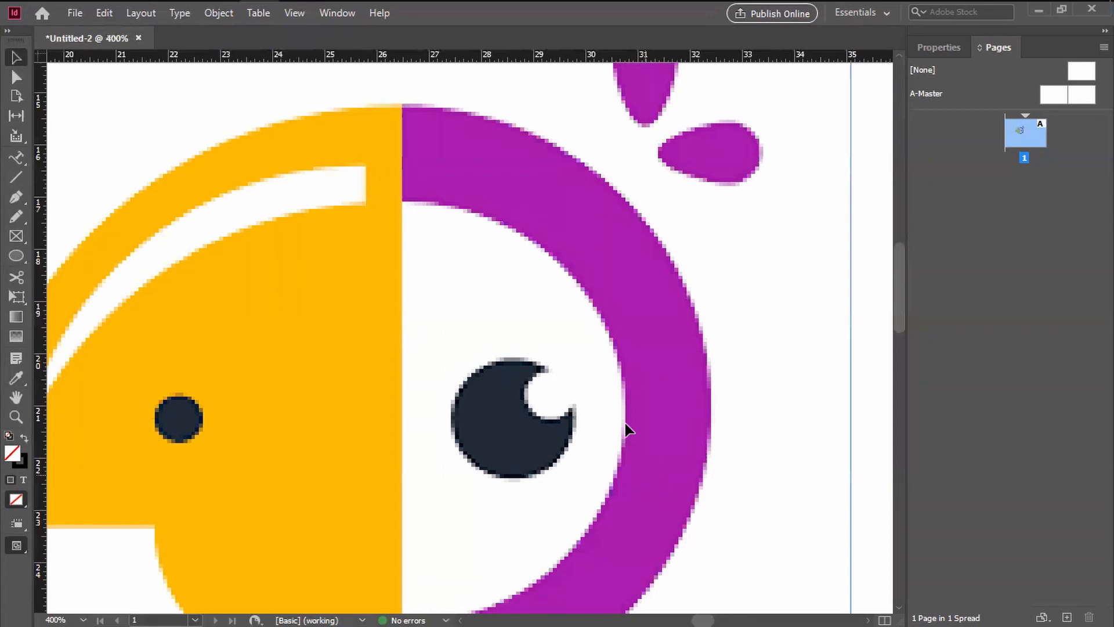
key(ctrl+minus)
drag(568, 288, 243, 368)
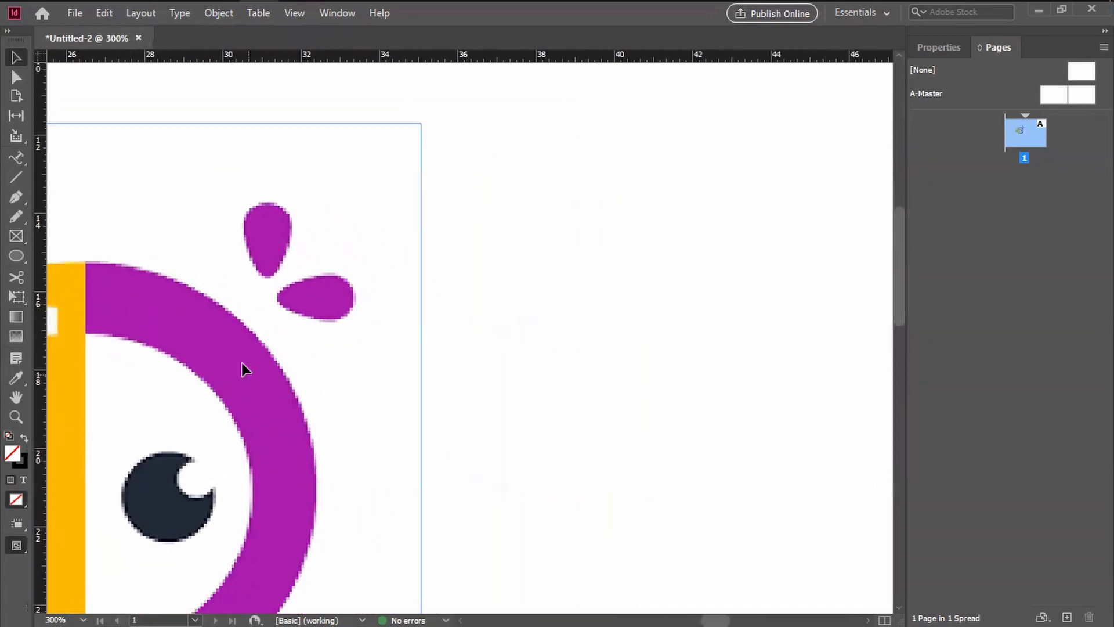
click(19, 201)
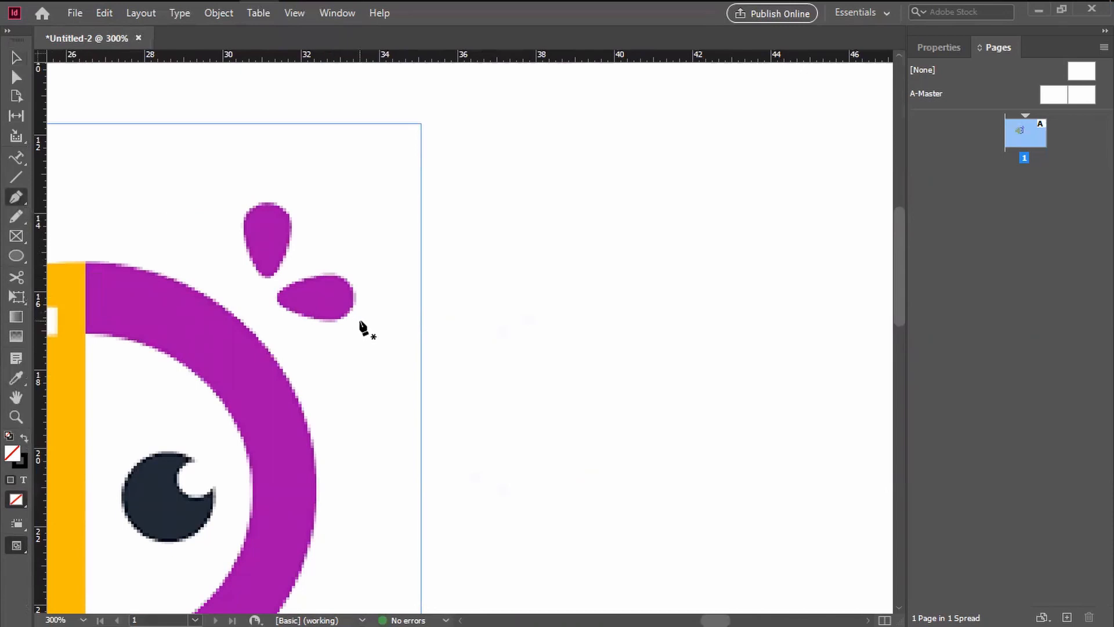
key(ctrl+equal)
drag(289, 269, 409, 293)
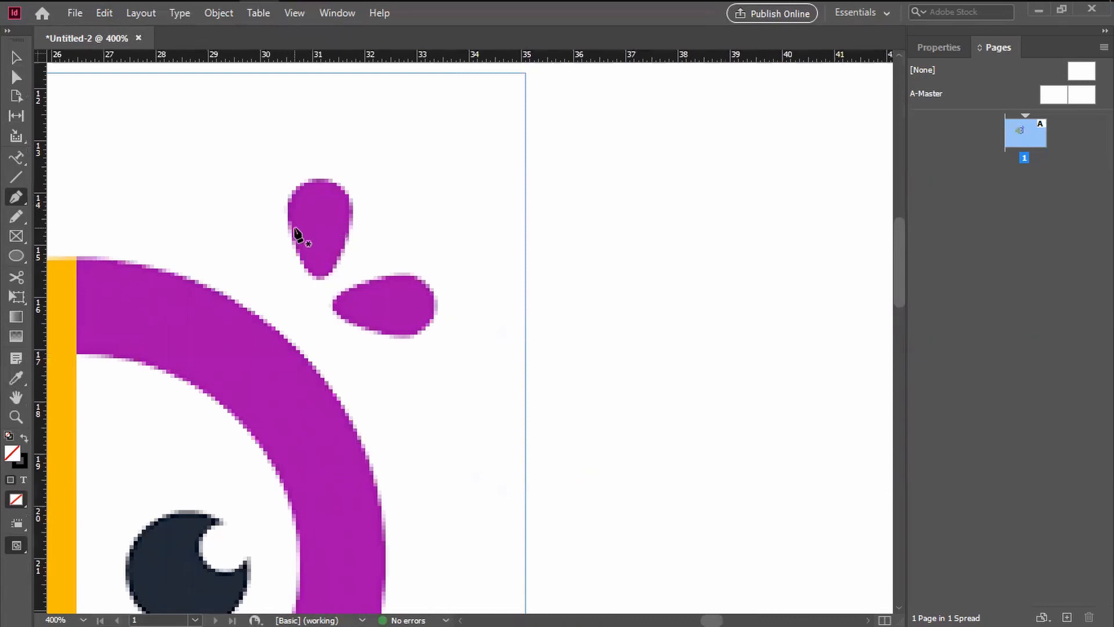
key(ctrl+equal)
drag(301, 231, 425, 339)
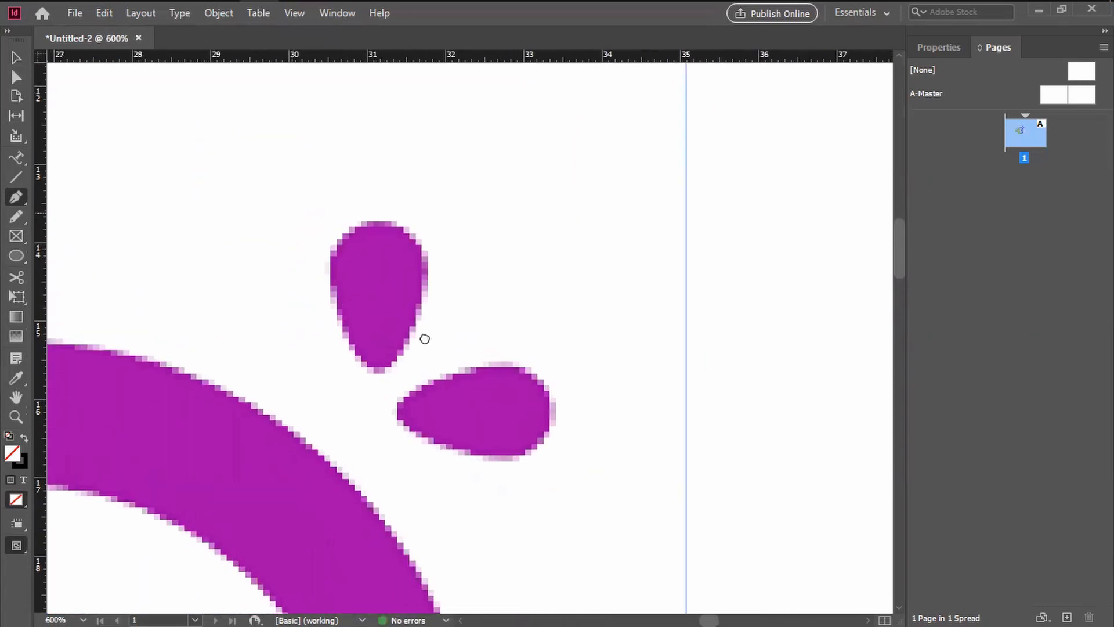
click(333, 254)
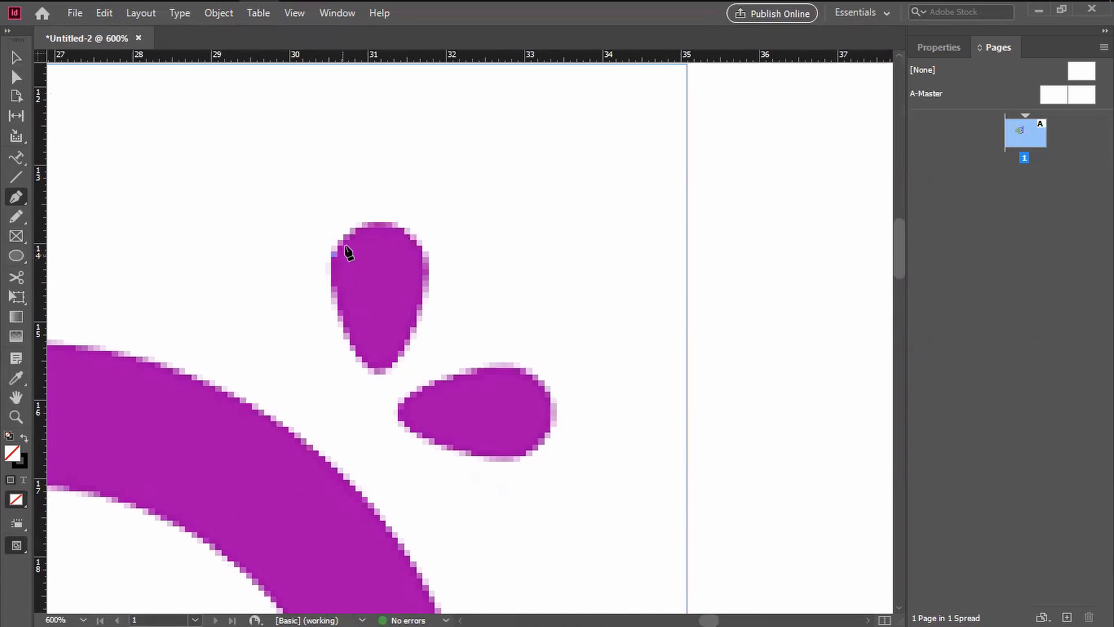
shift+click(380, 223)
key(ctrl+z)
drag(366, 224, 355, 311)
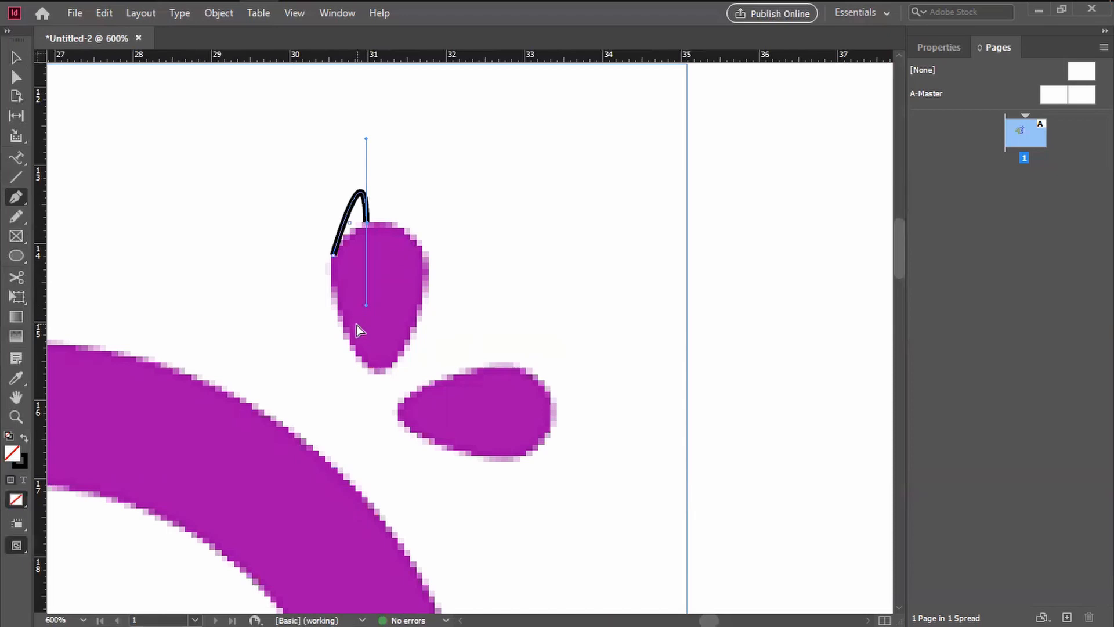
key(ctrl+z)
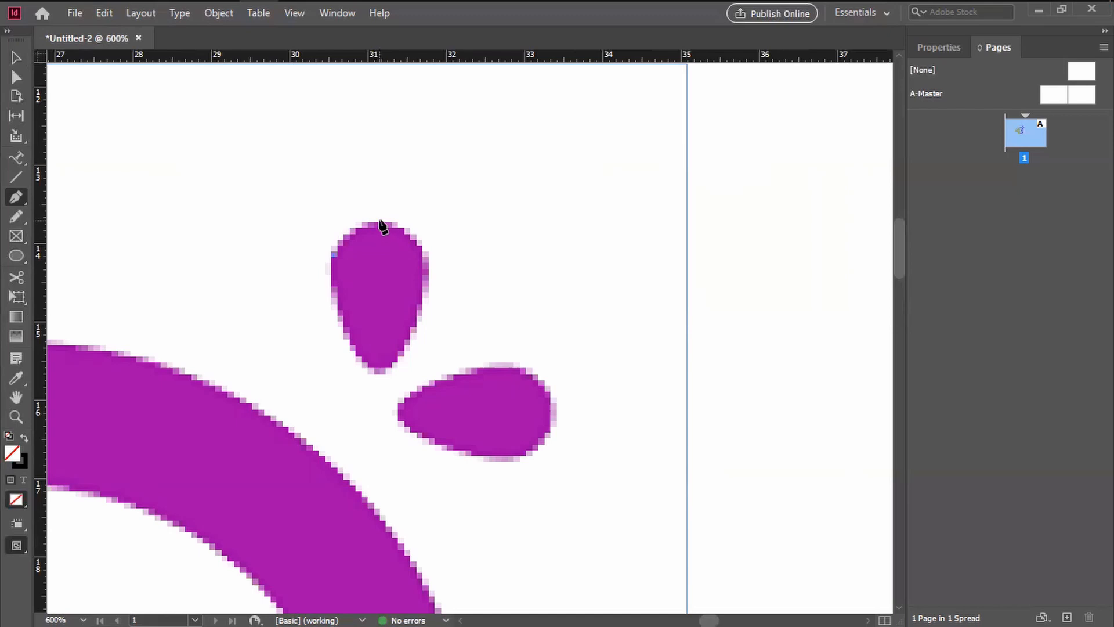
Step: Trace the rounded top of the upright purple drop with two curved Pen segments, removing each new anchor's outgoing handle
drag(379, 221, 417, 214)
click(379, 221)
drag(423, 253, 433, 292)
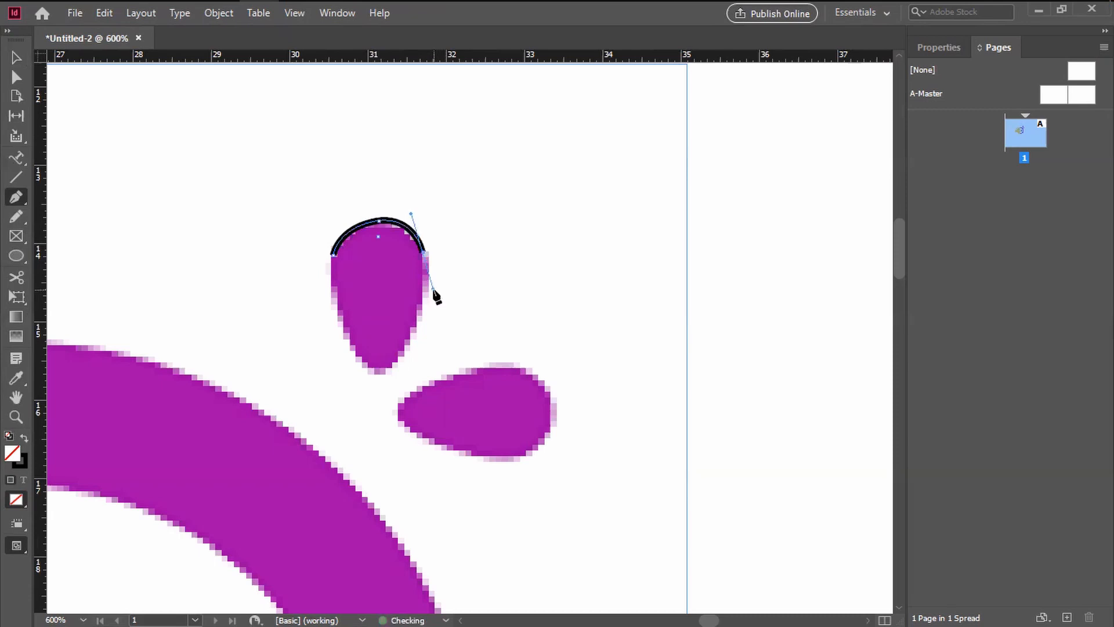
click(425, 254)
Step: Continue the path down the right side of the upright purple drop and around its bottom tip with curved segments
drag(386, 368, 330, 414)
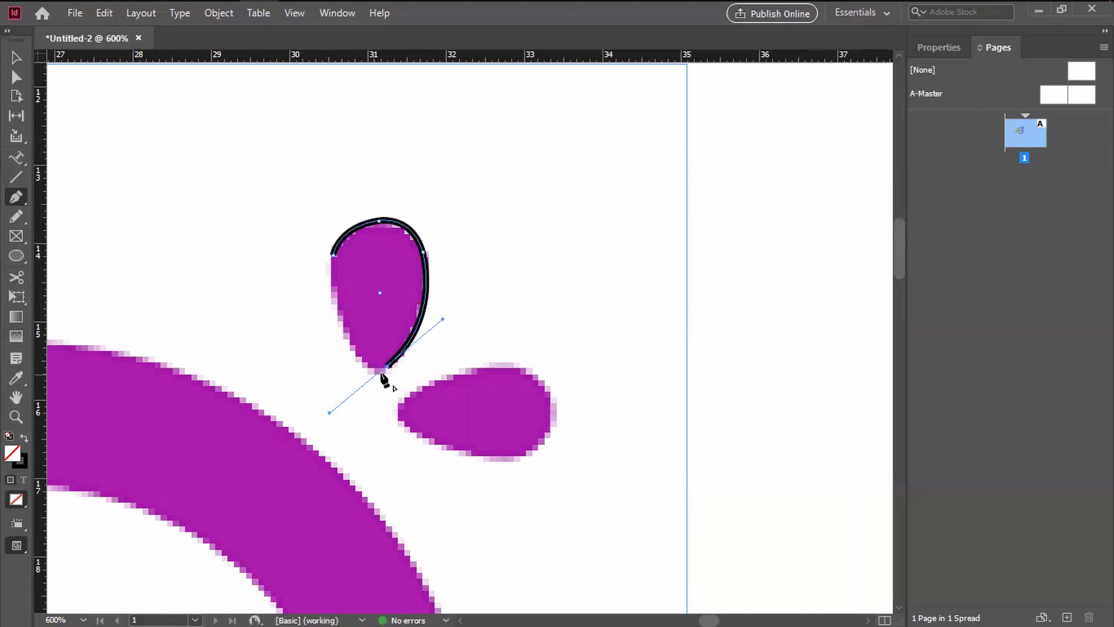
drag(357, 352, 372, 335)
key(ctrl+z)
drag(357, 354, 340, 332)
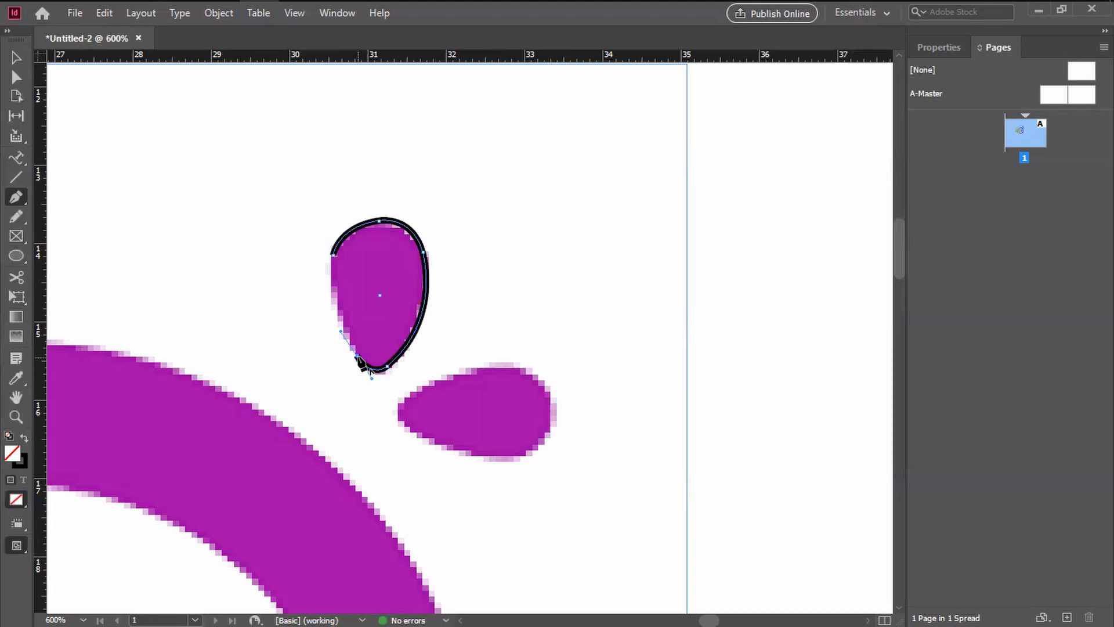
Step: Close the drop path at its starting anchor with a curved segment along the drop's left side
drag(334, 254, 340, 243)
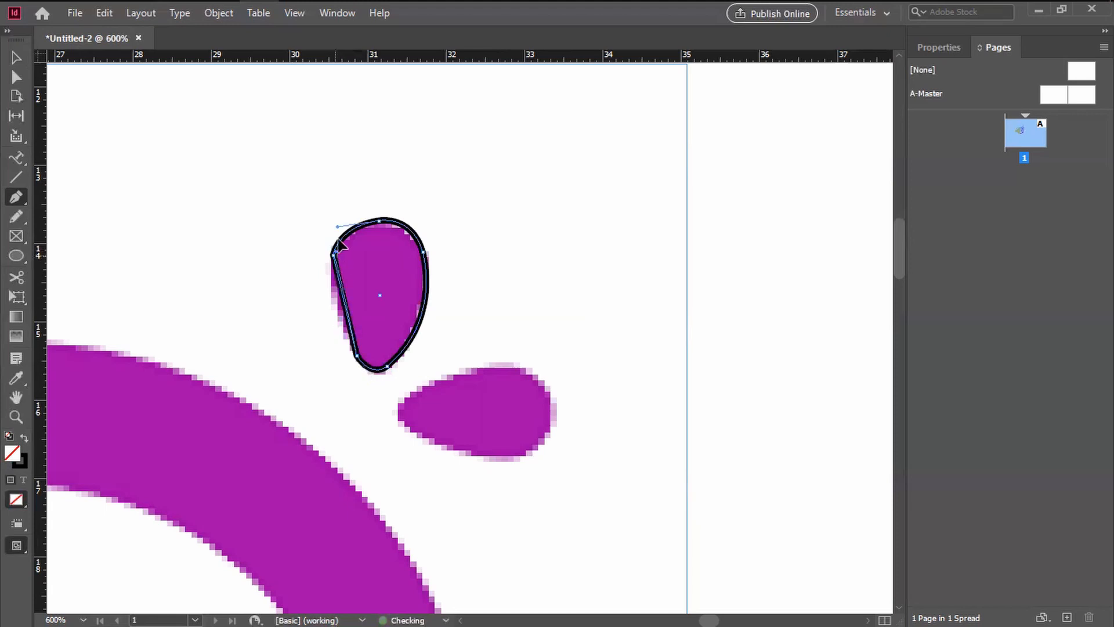
key(ctrl+z)
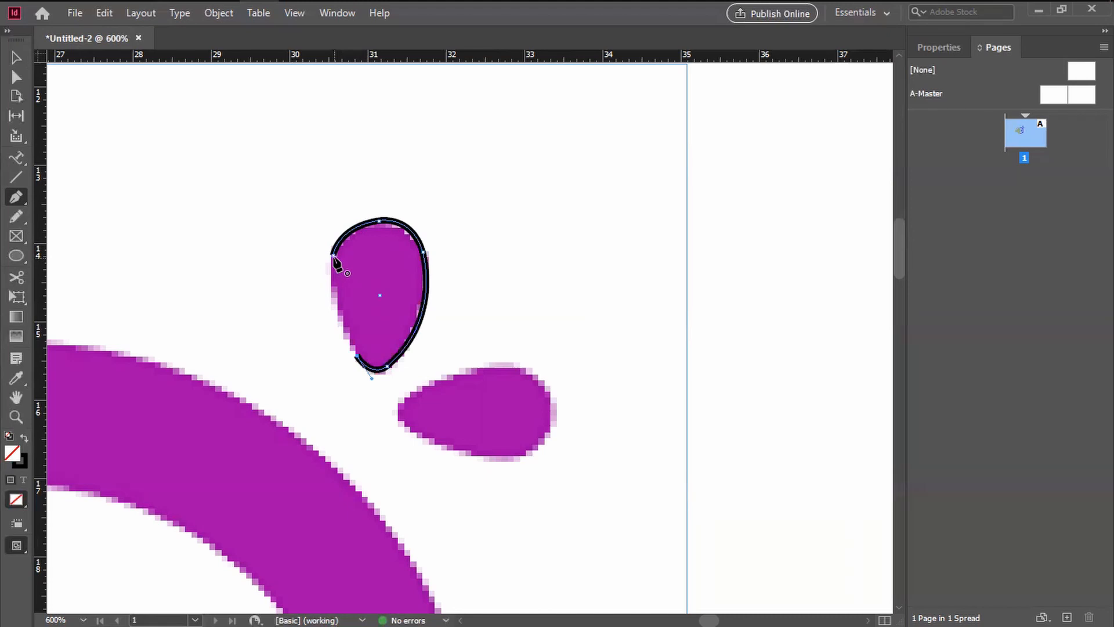
drag(334, 257, 321, 291)
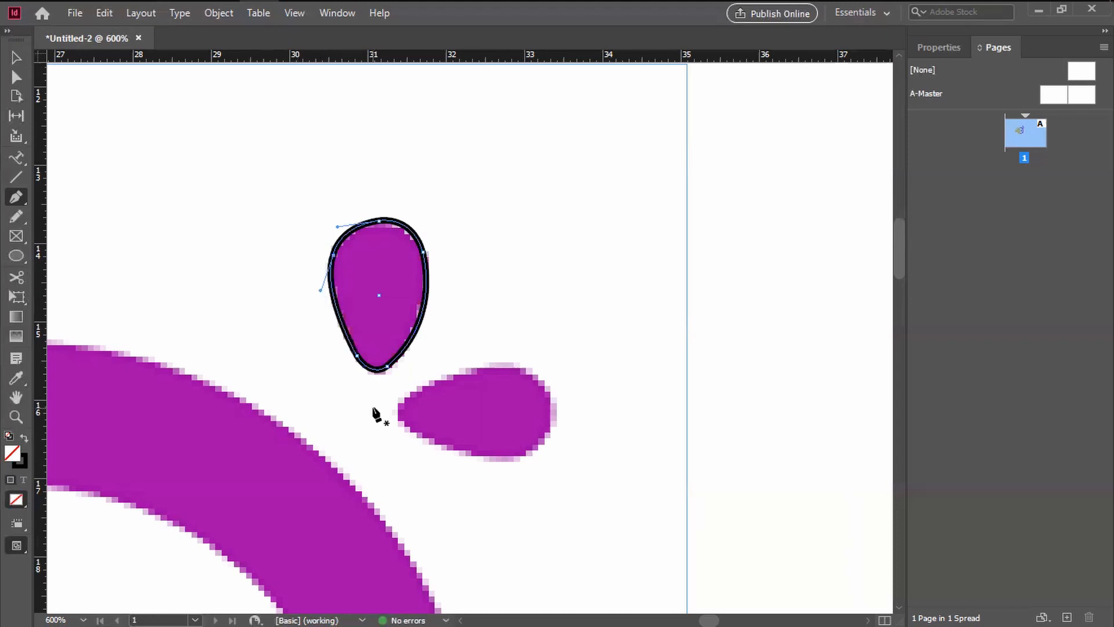
Step: Place a copy of the traced drop outline over the horizontal purple drop, rotated so its tip points toward the left
click(16, 58)
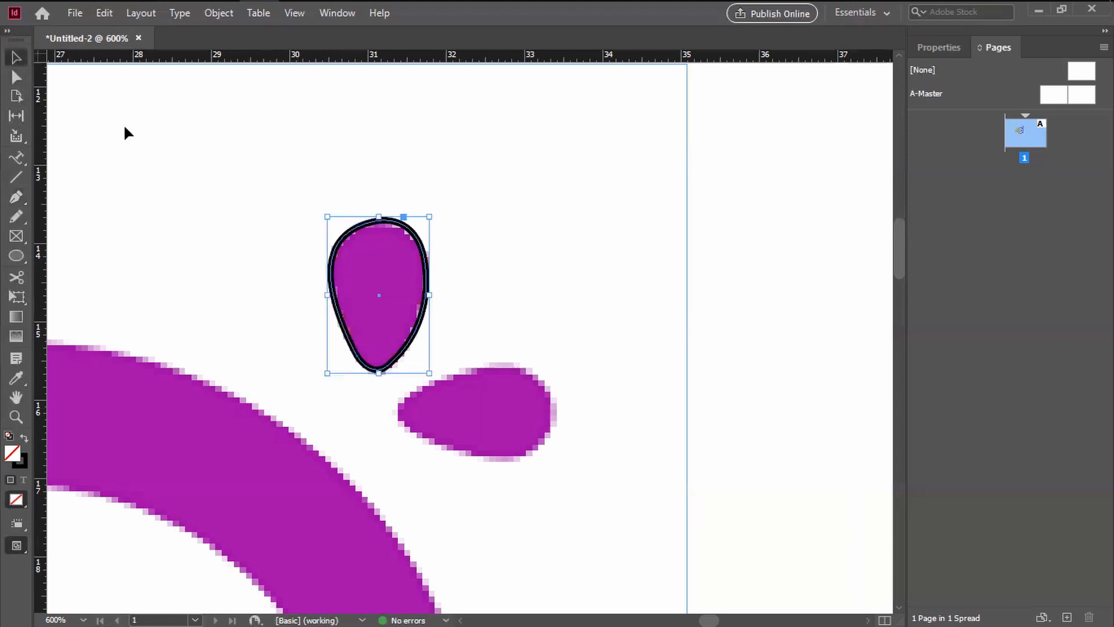
click(436, 195)
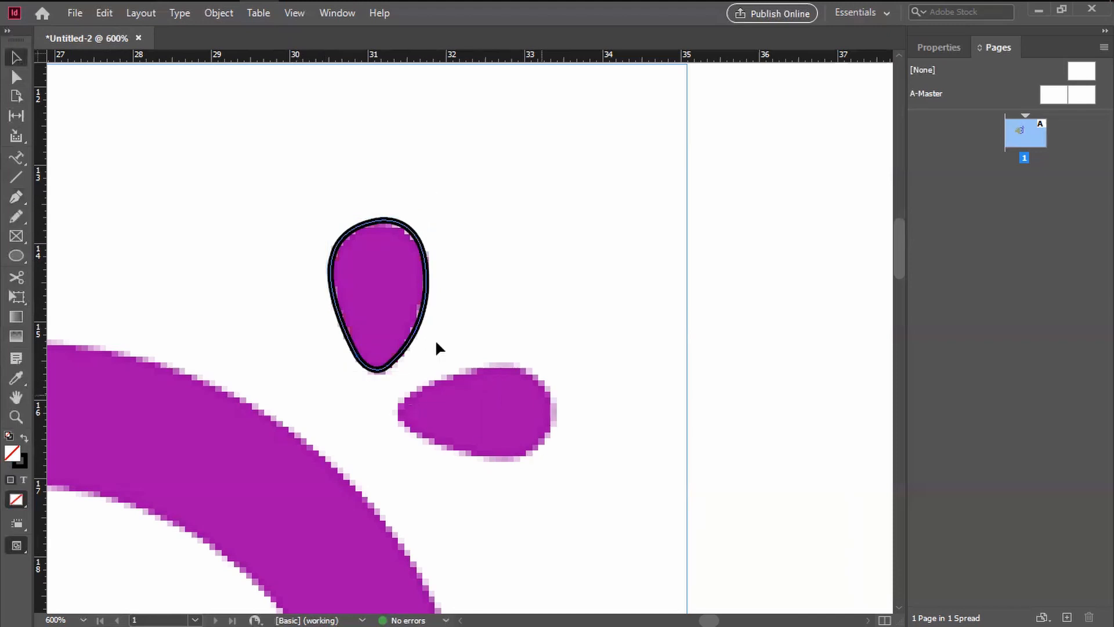
click(408, 230)
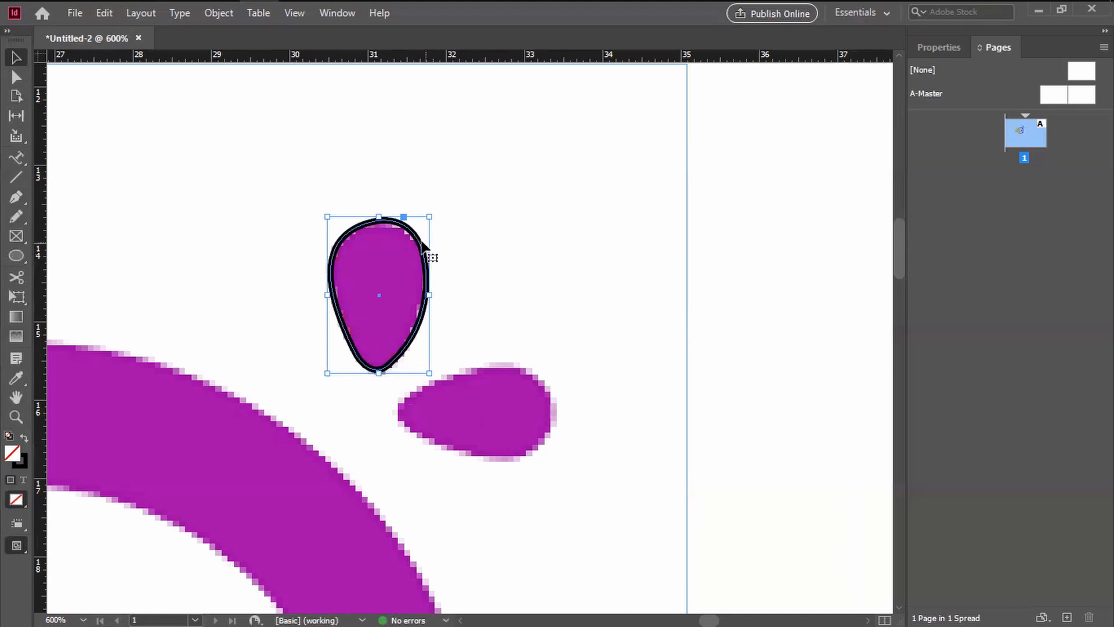
right_click(421, 248)
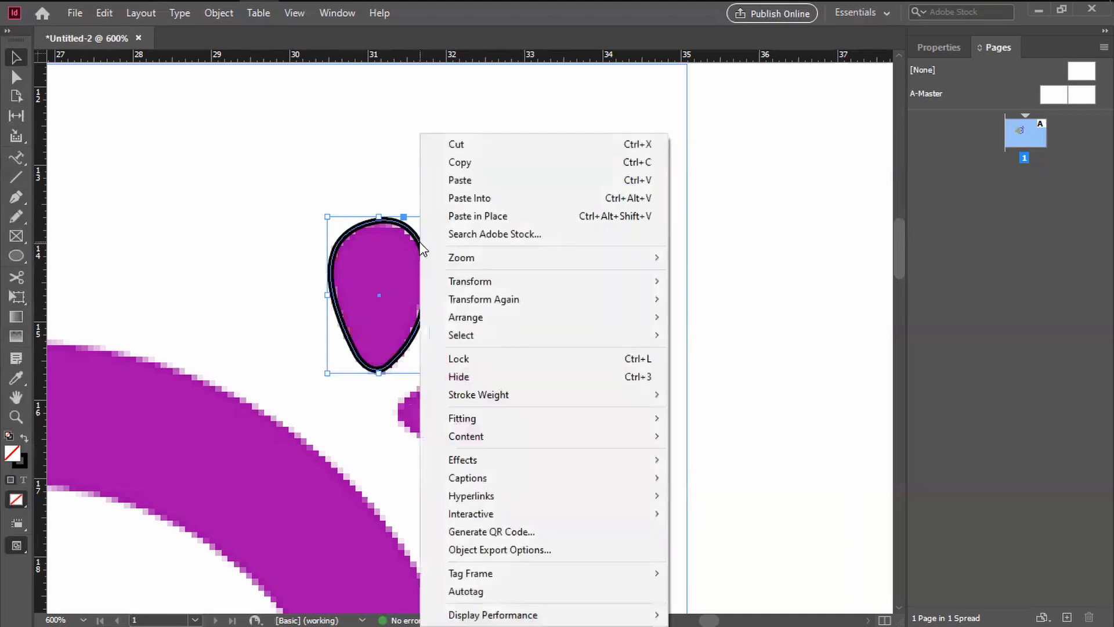
click(334, 187)
click(332, 183)
click(421, 244)
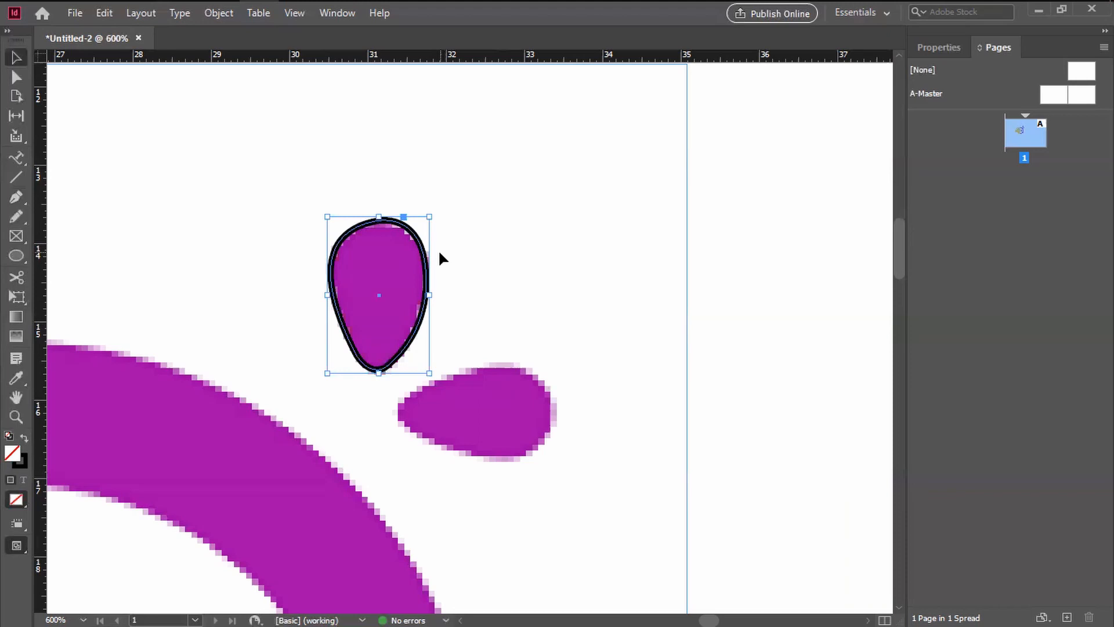
drag(407, 230, 583, 450)
drag(514, 436, 498, 460)
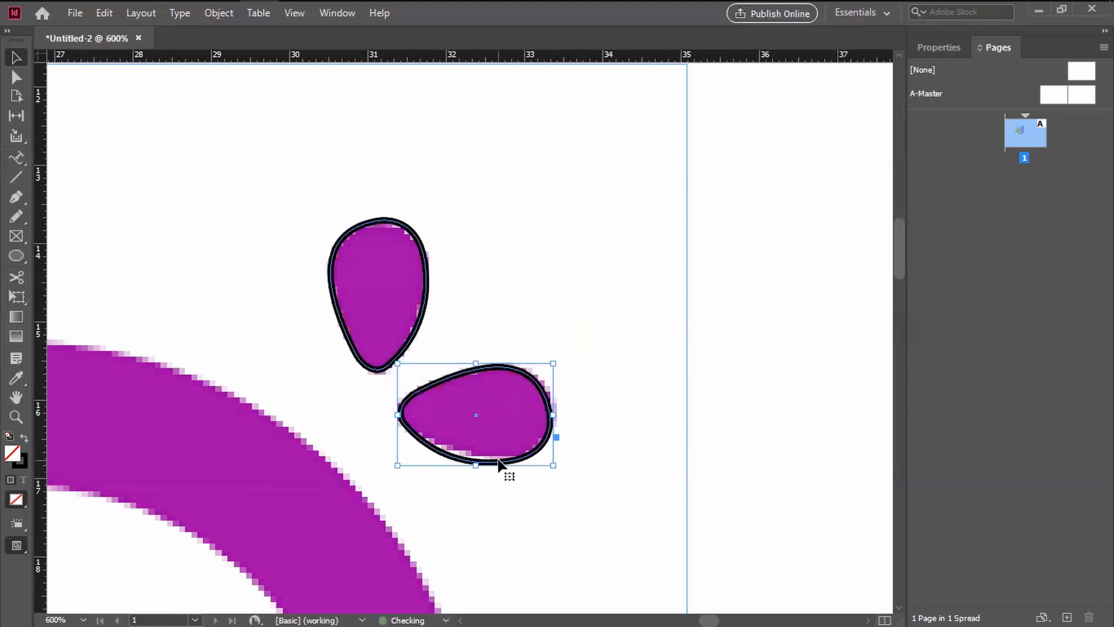
Step: Fine-tune the position of the copied drop outline so it matches the horizontal purple drop, and deselect it
key(Up)
key(Up)
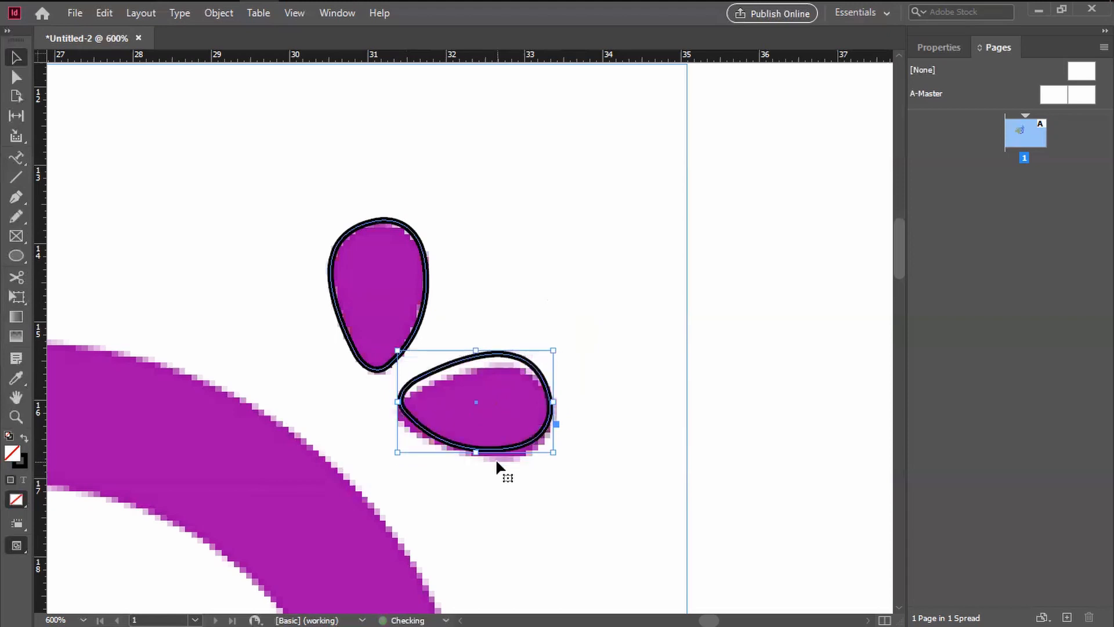
mouse_move(512, 453)
mouse_down()
mouse_move(562, 465)
mouse_move(507, 462)
mouse_move(516, 457)
mouse_up()
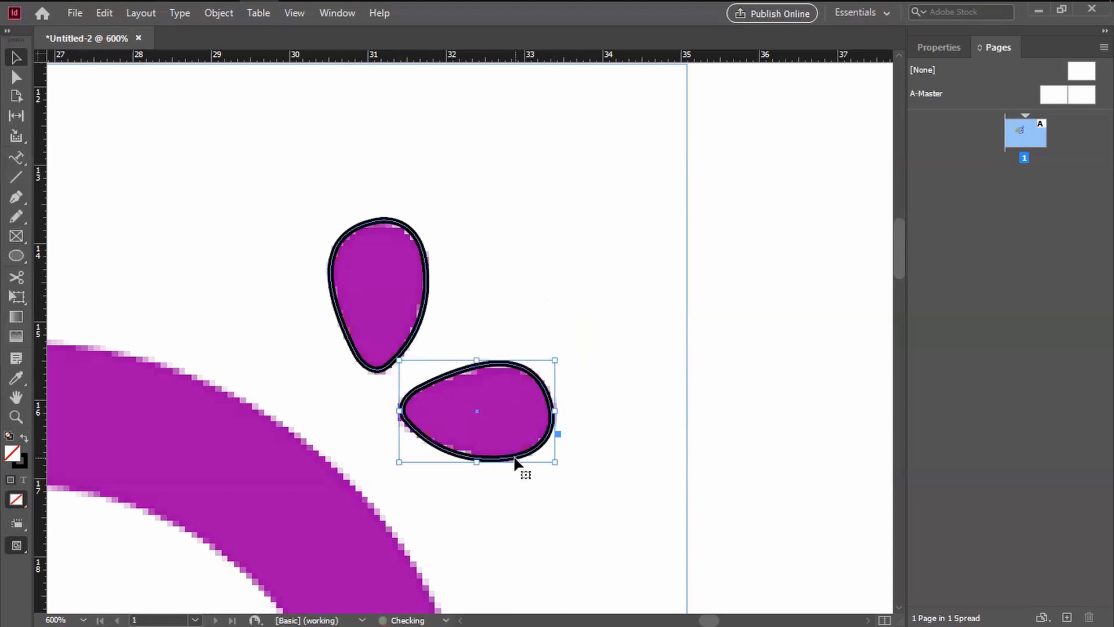
click(573, 500)
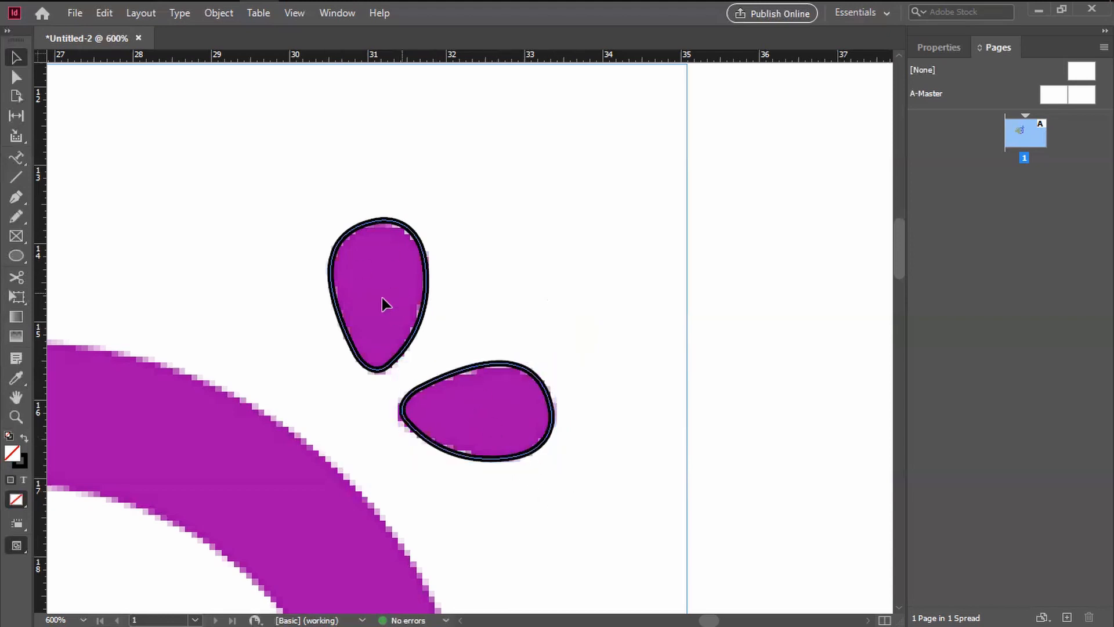
Step: Select both drop outlines and sample the large purple ring with the Eyedropper tool
click(418, 331)
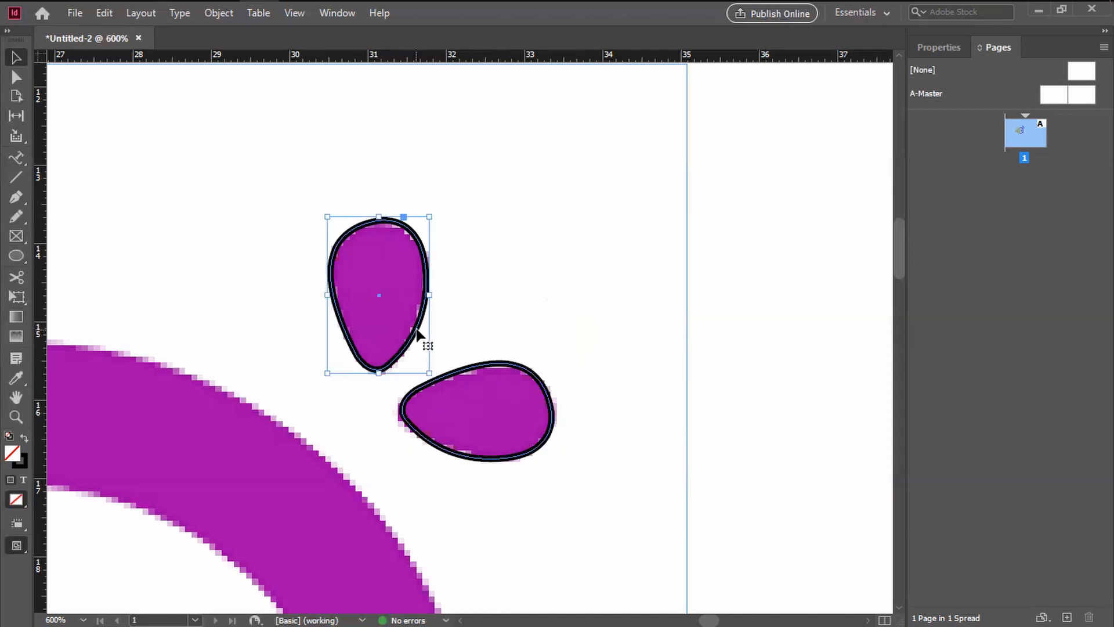
shift+click(481, 373)
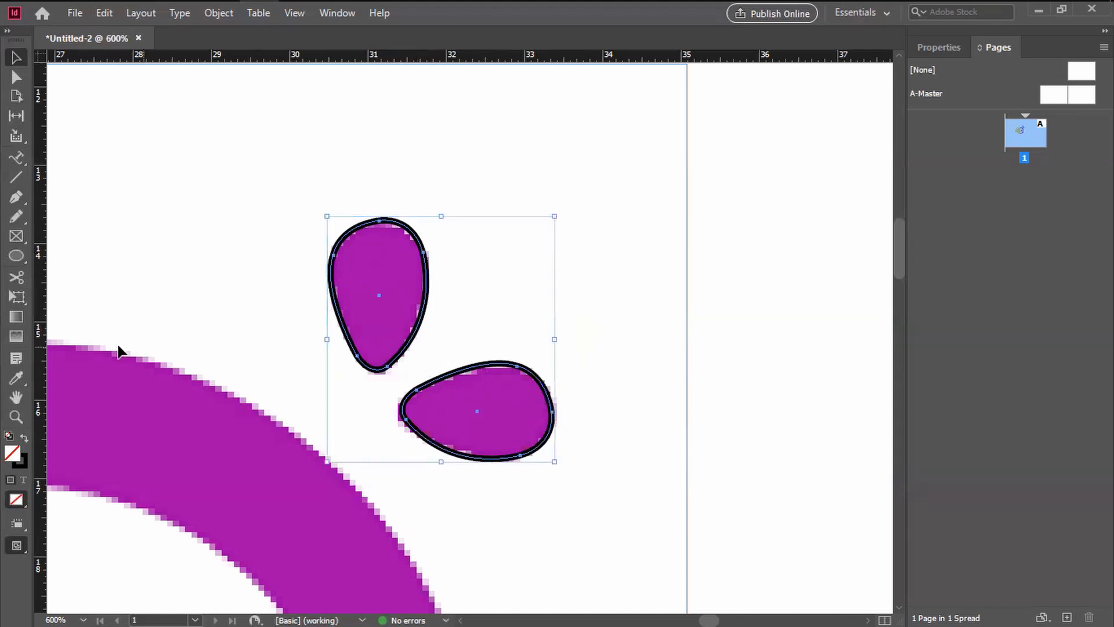
click(19, 382)
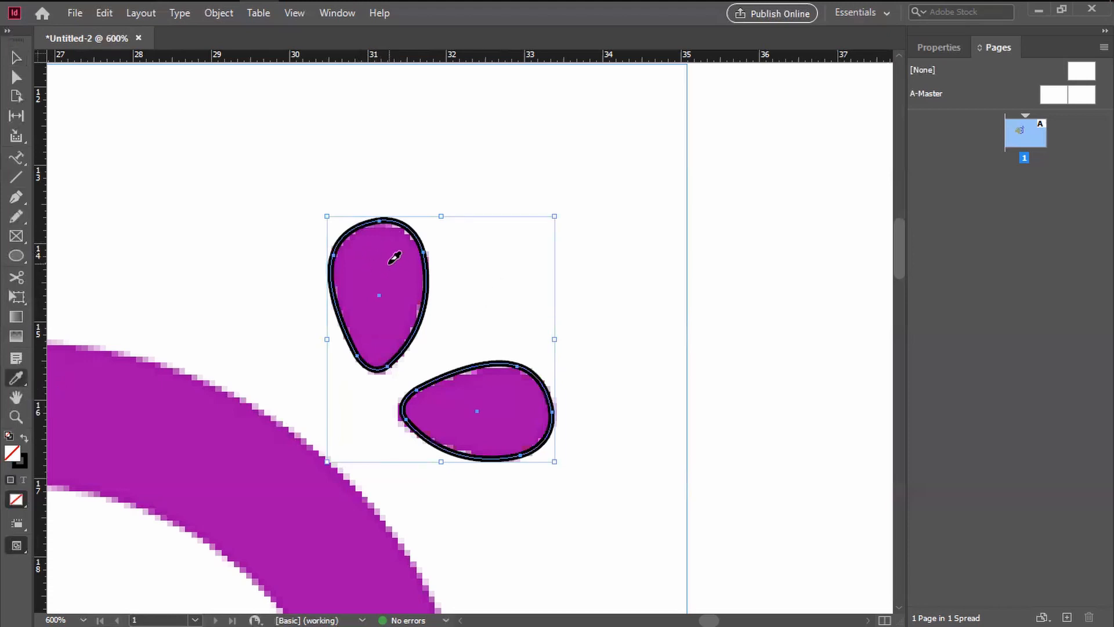
click(90, 405)
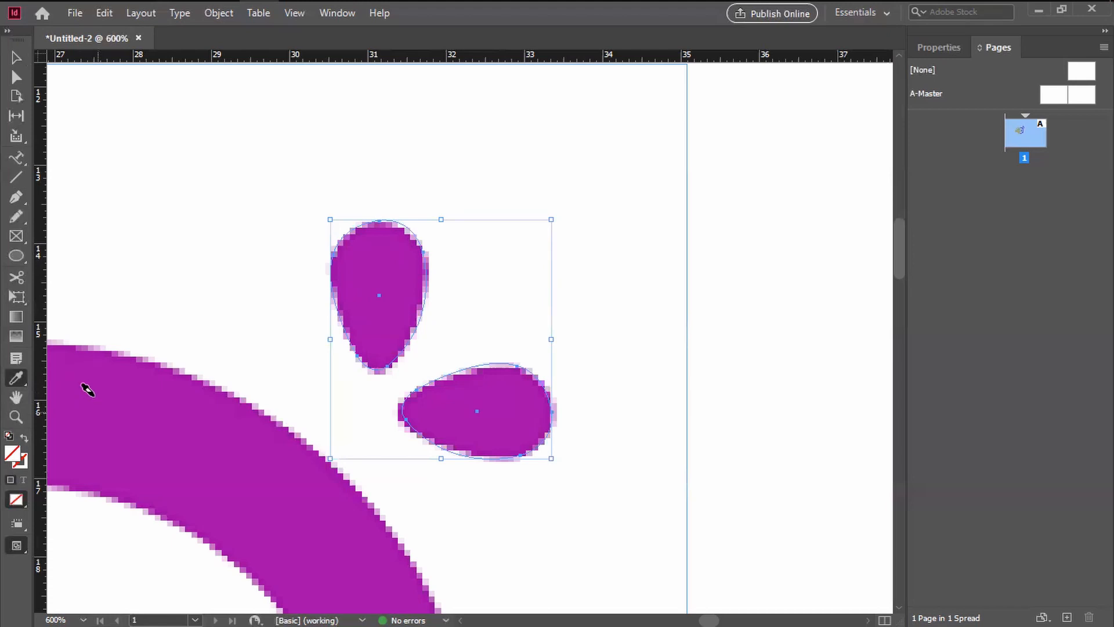
Step: Set the fill of both selected drops to purple #8e168b (RGB 142, 22, 139), mixing it in the Color Picker
double_click(20, 461)
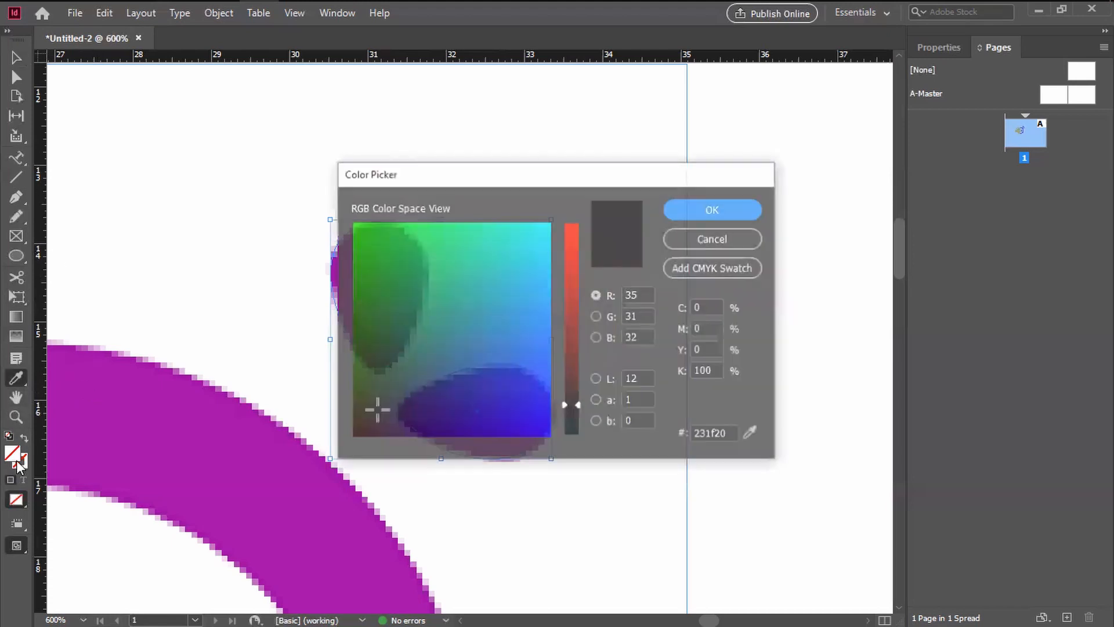
drag(496, 175, 669, 177)
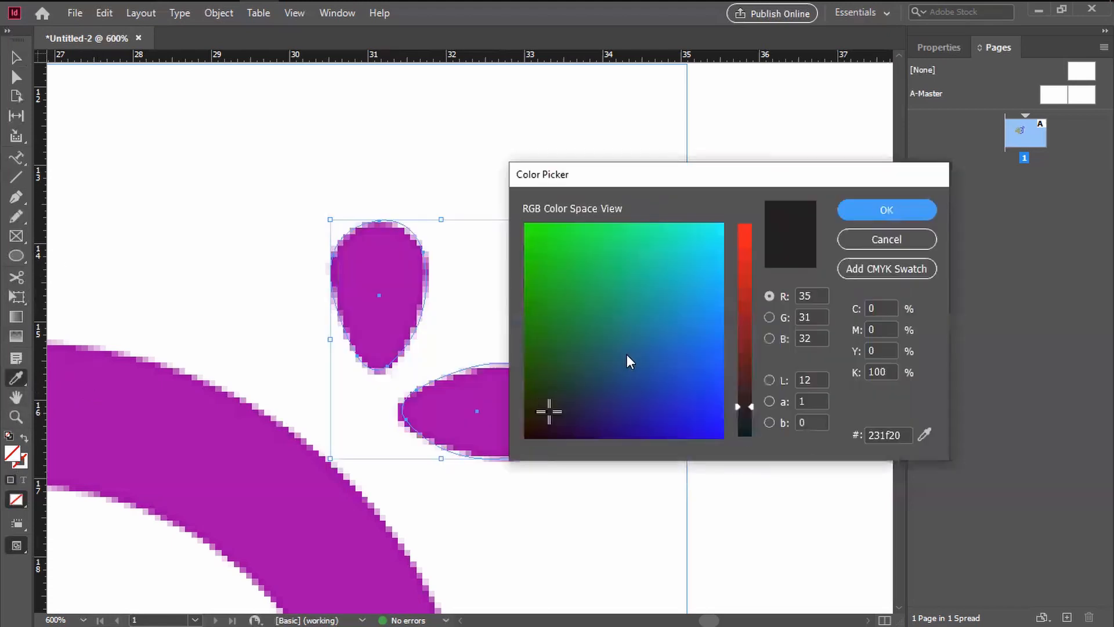
click(605, 280)
drag(744, 405, 752, 243)
drag(629, 376, 632, 418)
drag(745, 307, 746, 316)
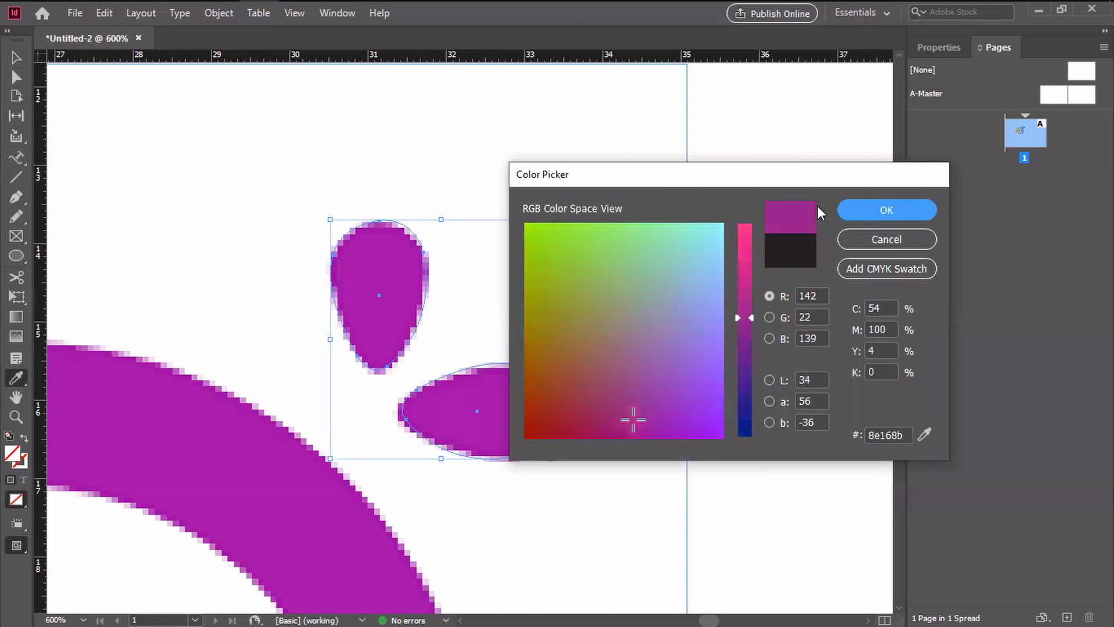
click(872, 212)
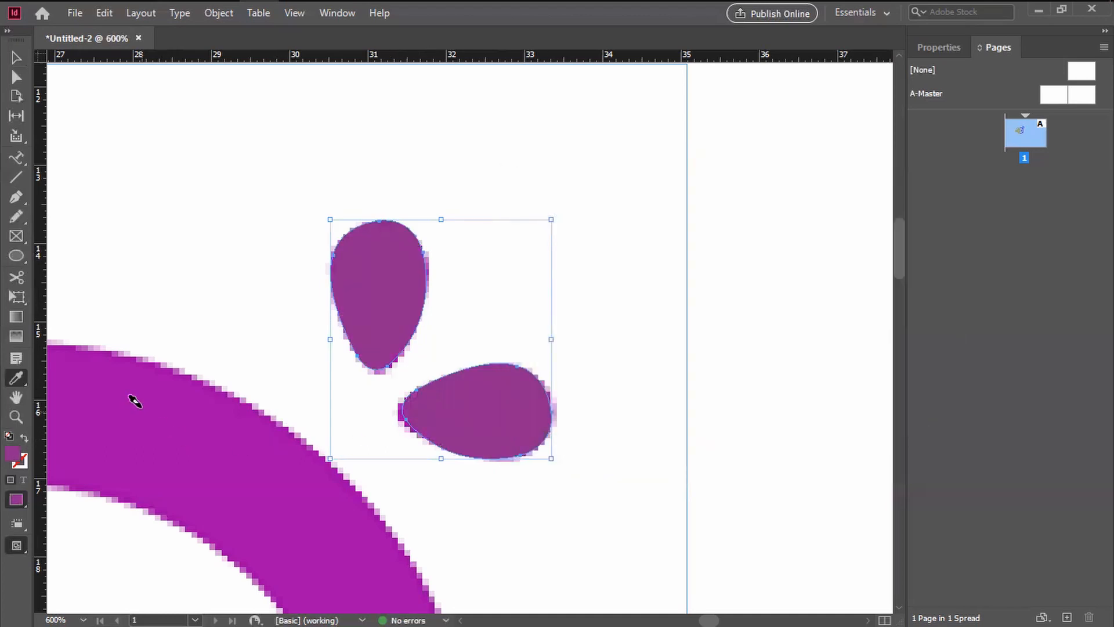
Step: Move both filled drops away from the template to compare them with the original, and undo the move
click(17, 58)
click(171, 229)
drag(286, 192, 598, 467)
drag(510, 447, 654, 329)
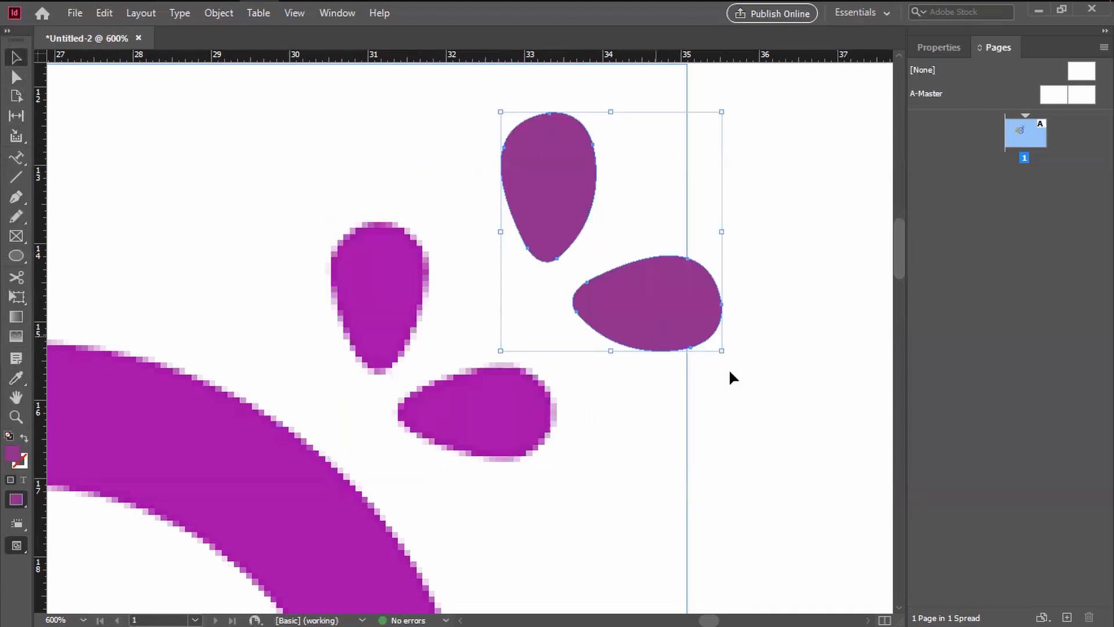
key(ctrl+z)
click(610, 481)
Step: Draw an unfilled circle over the bird's head with the Ellipse tool, about as large as the outer purple ring
drag(424, 420, 719, 307)
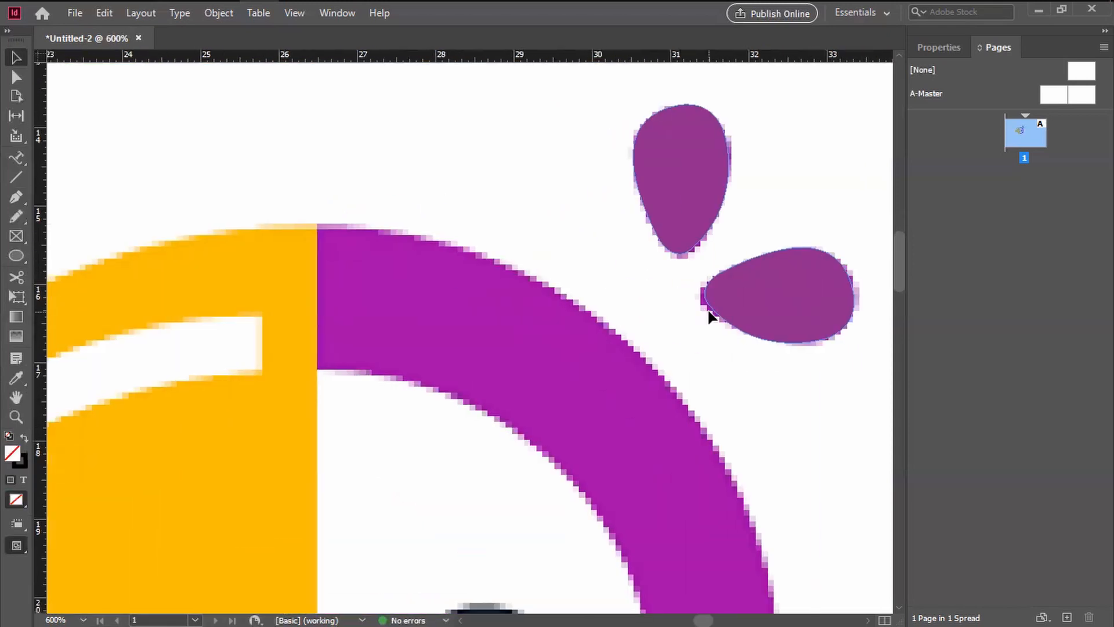
scroll(685, 343, down, 5)
scroll(604, 430, up, 3)
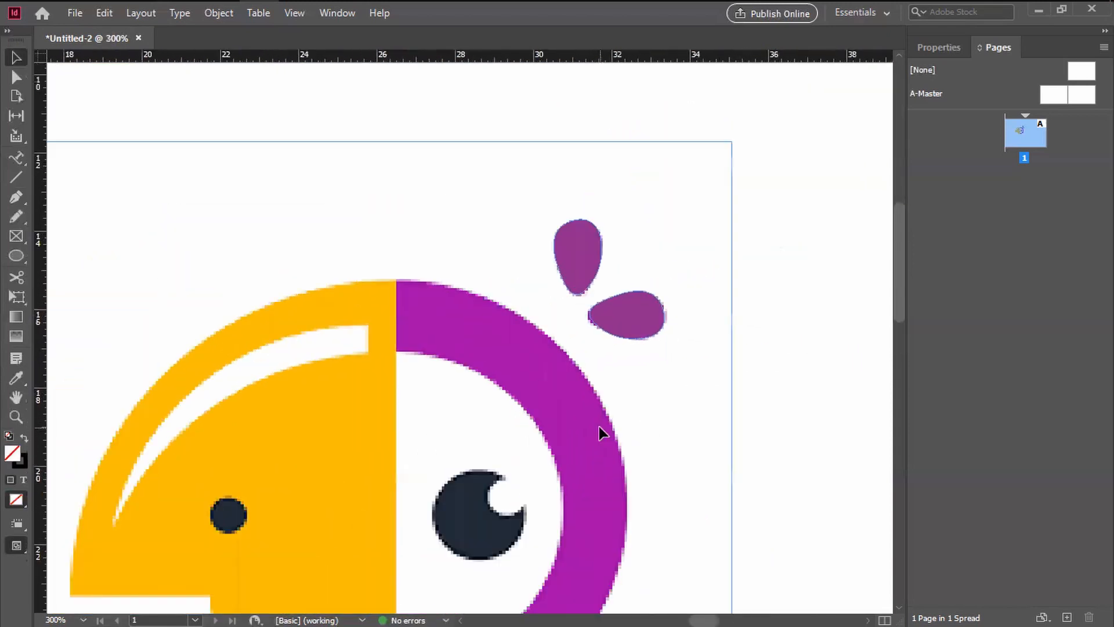
scroll(597, 429, down, 1)
drag(541, 481, 528, 390)
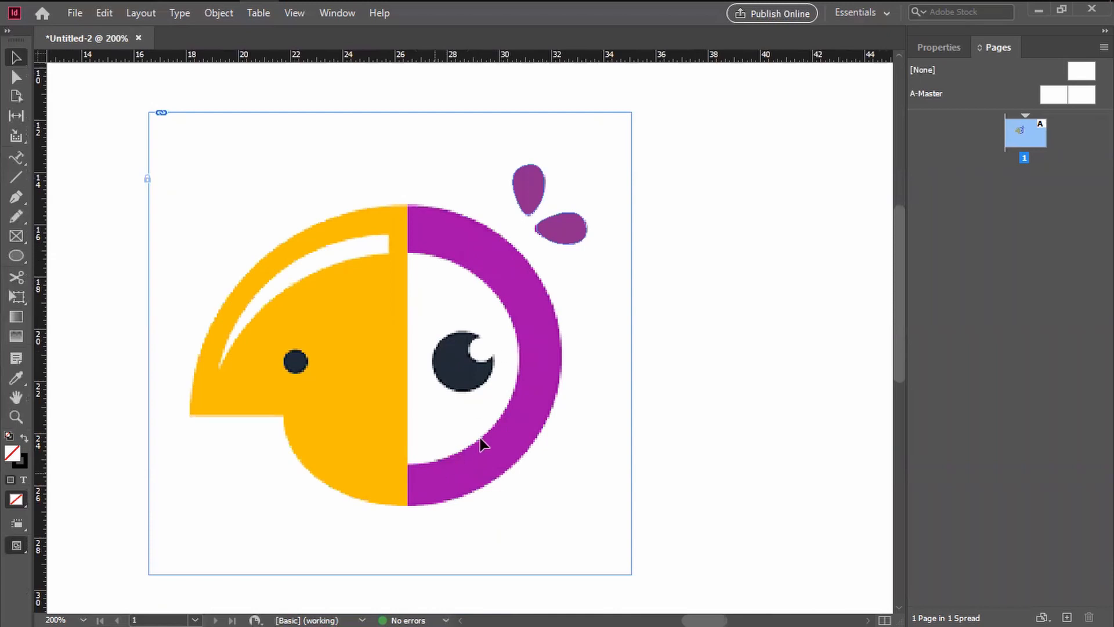
drag(535, 339, 407, 350)
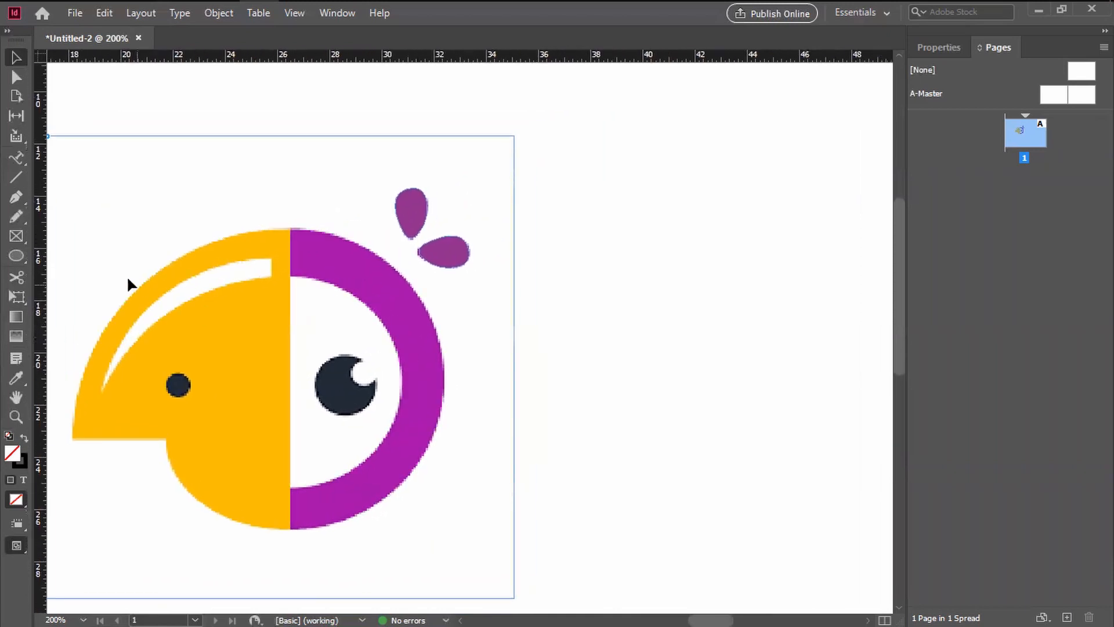
click(15, 200)
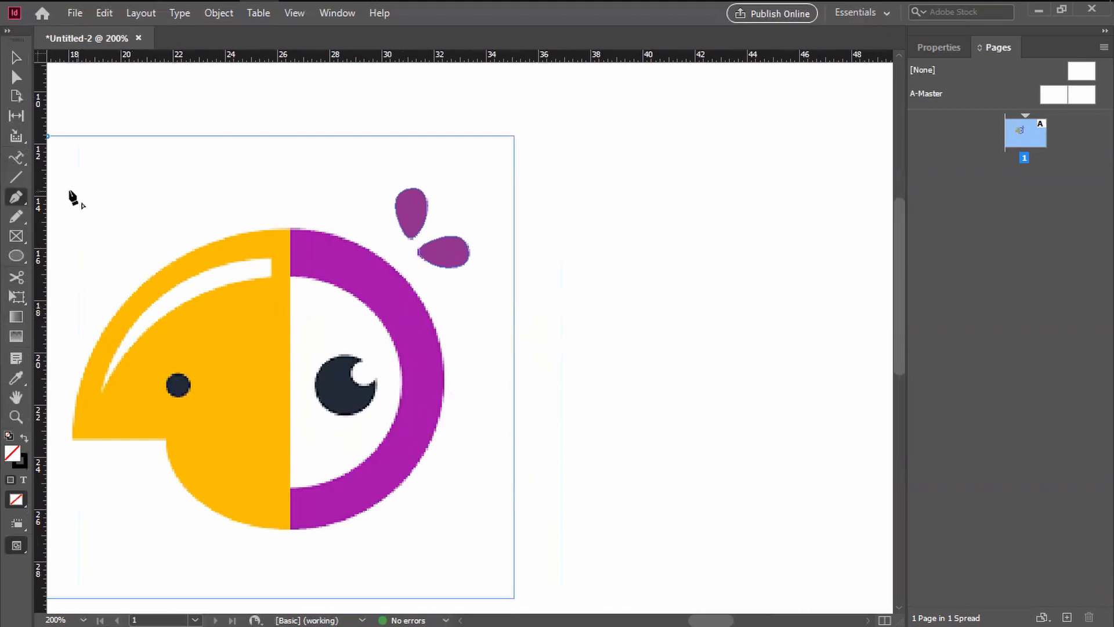
click(15, 258)
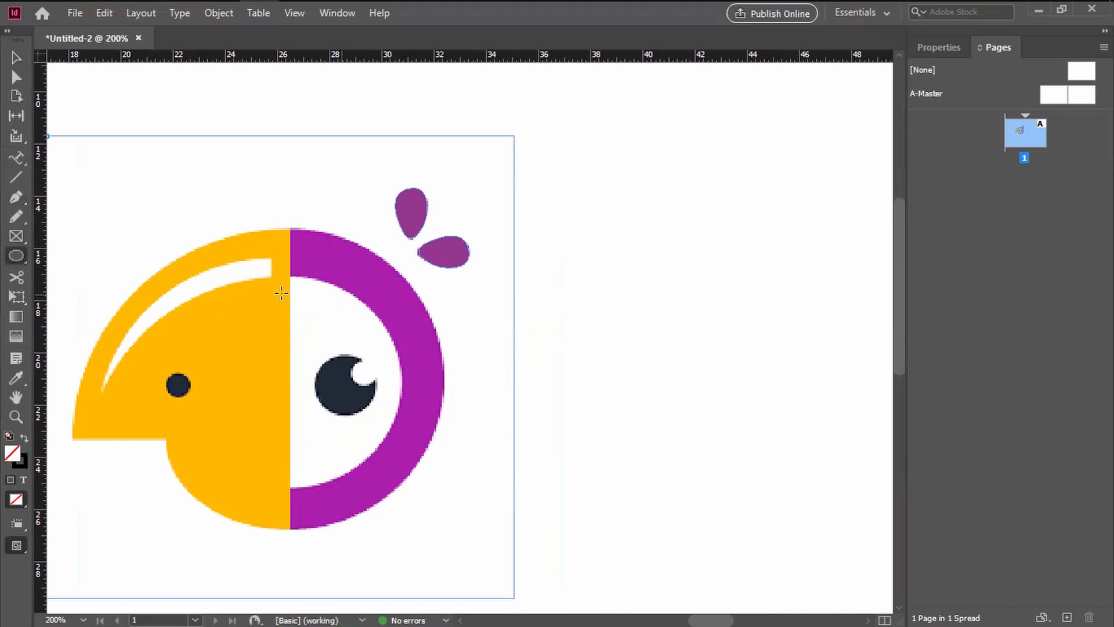
mouse_move(194, 238)
mouse_down()
mouse_move(381, 480)
mouse_move(493, 581)
mouse_up()
click(15, 59)
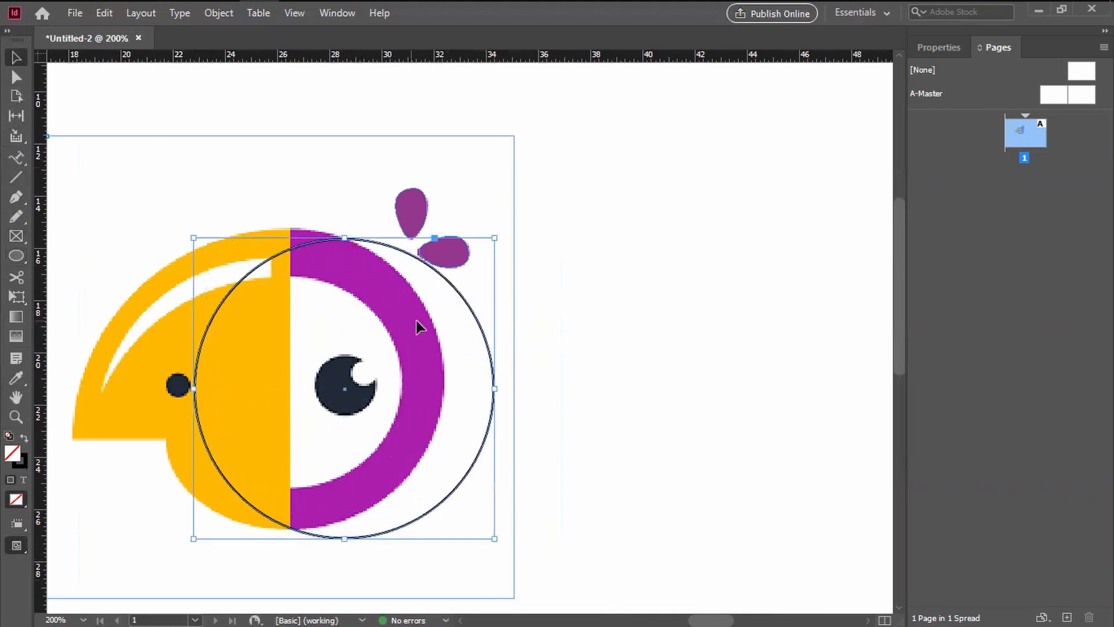
Step: Align the circle with the outer edge of the purple ring and enlarge it slightly to fit
drag(481, 328, 428, 325)
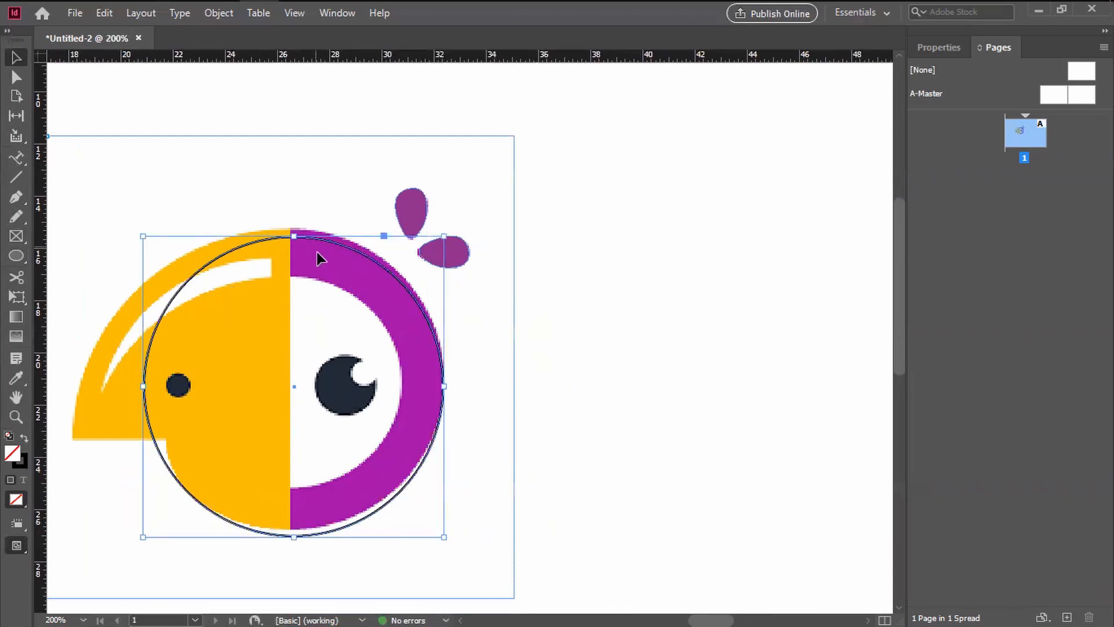
key(Up)
key(Up)
key(Up)
key(Up)
key(Down)
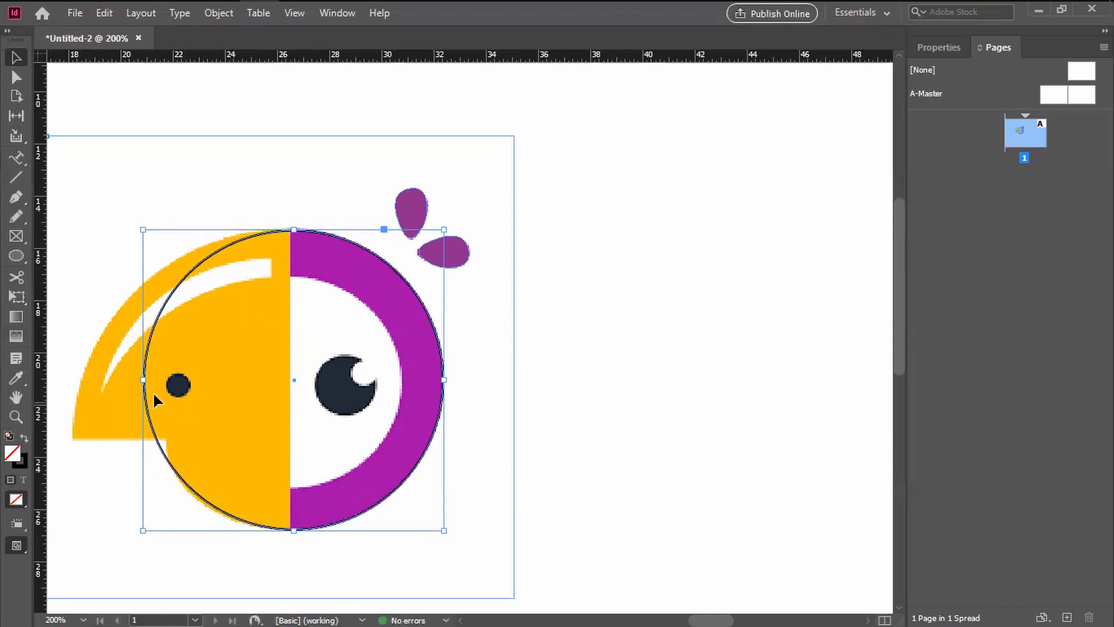
drag(143, 380, 139, 382)
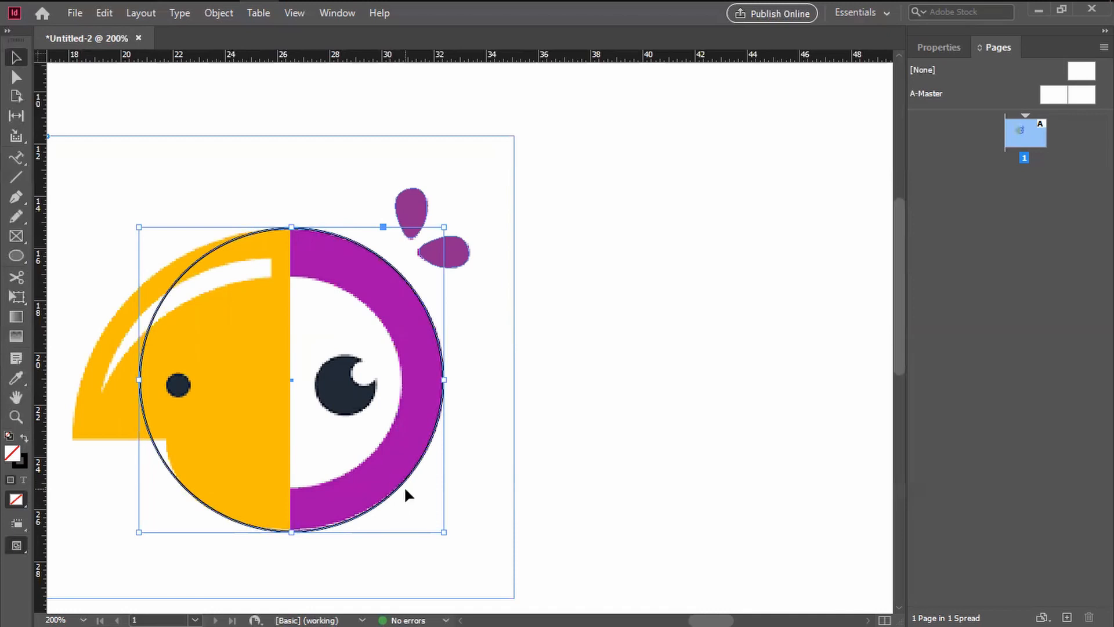
Step: Paste a copy of the circle, align it with the ring and shrink it to match the ring's inner edge
key(ctrl+v)
drag(603, 404, 385, 439)
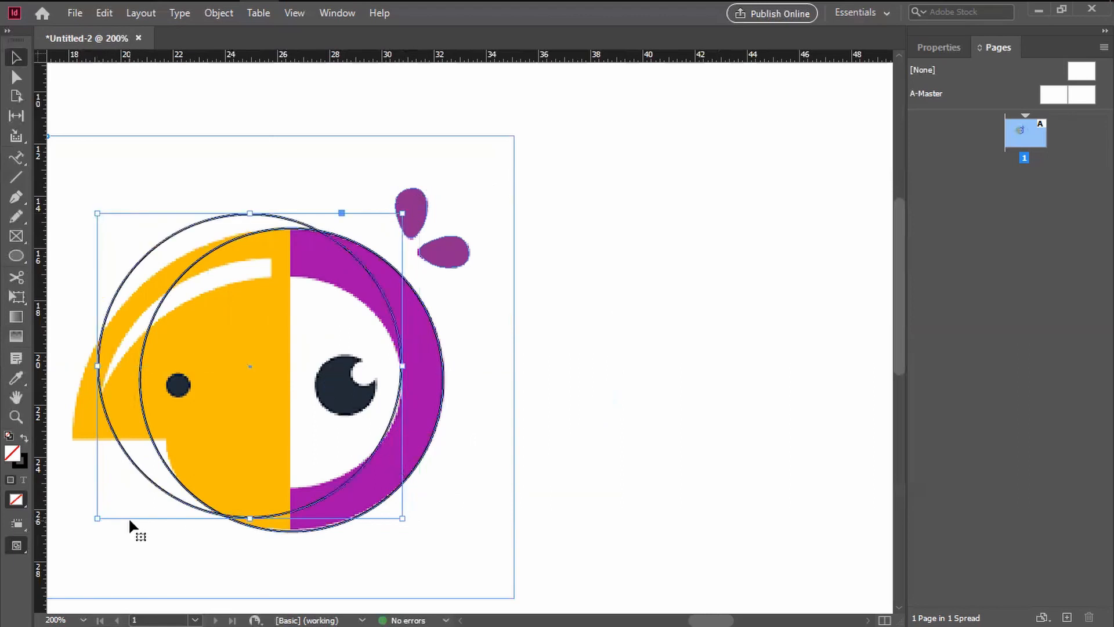
key(Down)
key(Down)
key(Down)
key(Down)
key(Down)
key(Down)
key(Down)
key(Down)
key(Down)
key(Down)
key(Down)
key(Down)
key(Down)
key(Down)
key(Down)
key(Down)
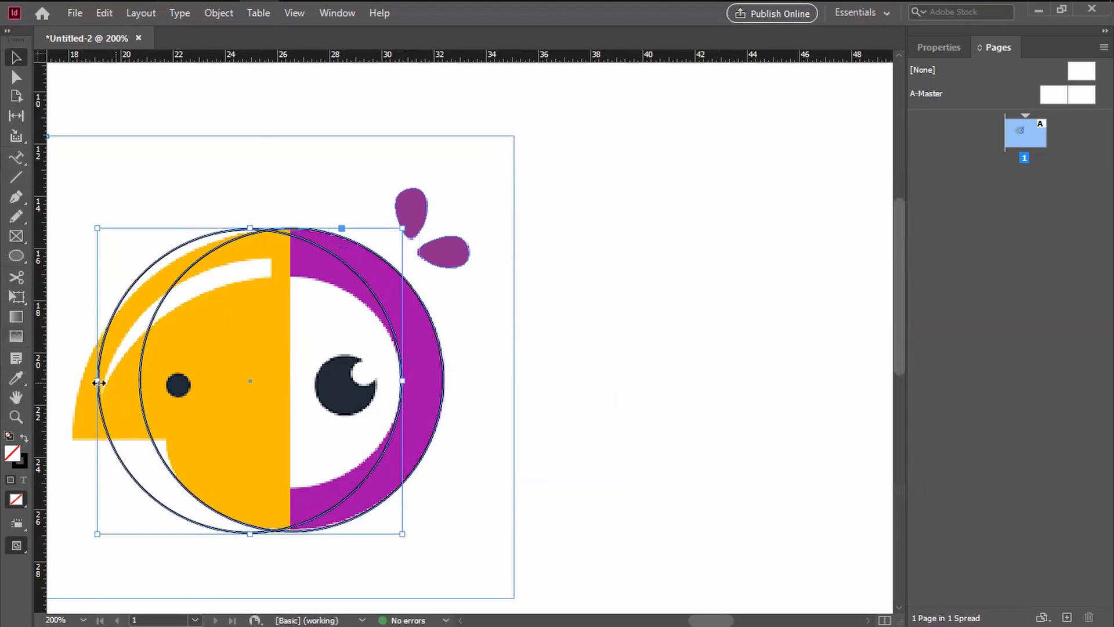
drag(95, 380, 186, 389)
click(455, 545)
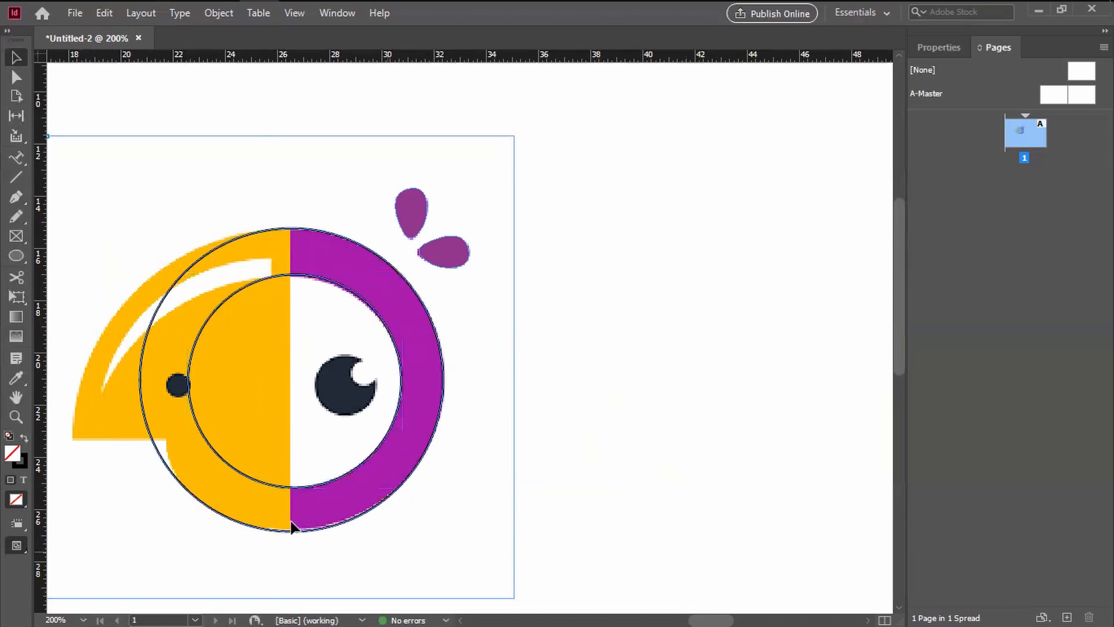
Step: Draw a straight vertical line along the yellow and purple boundary, shifted up so it extends past both ends of the outer circle
click(14, 176)
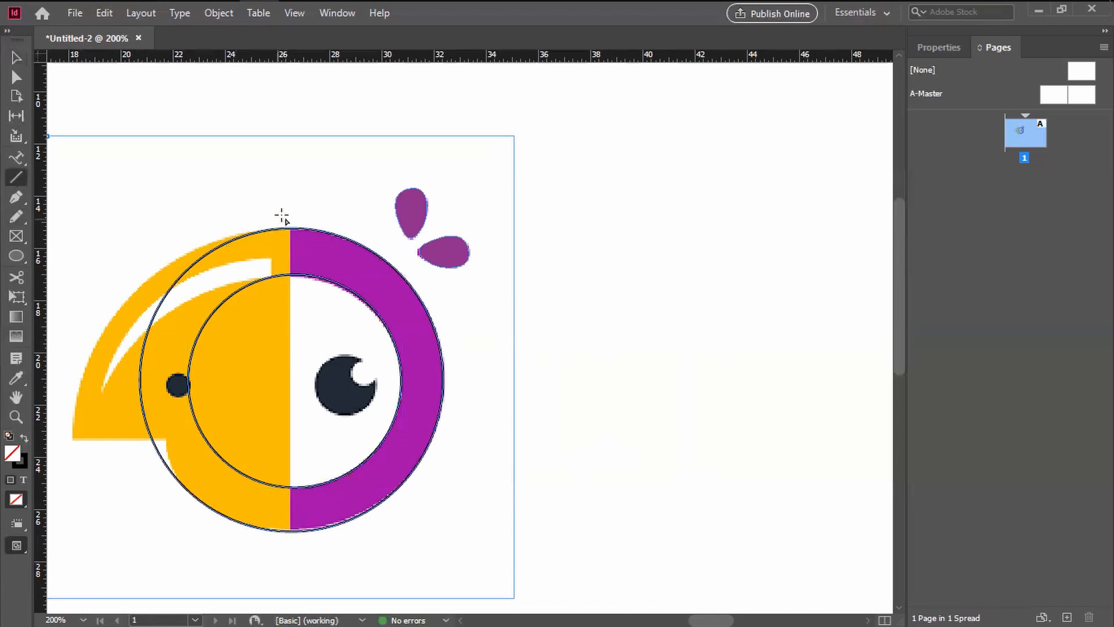
mouse_move(290, 213)
mouse_down()
mouse_move(291, 463)
mouse_move(286, 208)
mouse_up()
drag(290, 215, 292, 595)
click(17, 57)
click(314, 206)
mouse_move(291, 220)
mouse_down()
mouse_move(232, 194)
mouse_move(291, 205)
mouse_up()
click(354, 213)
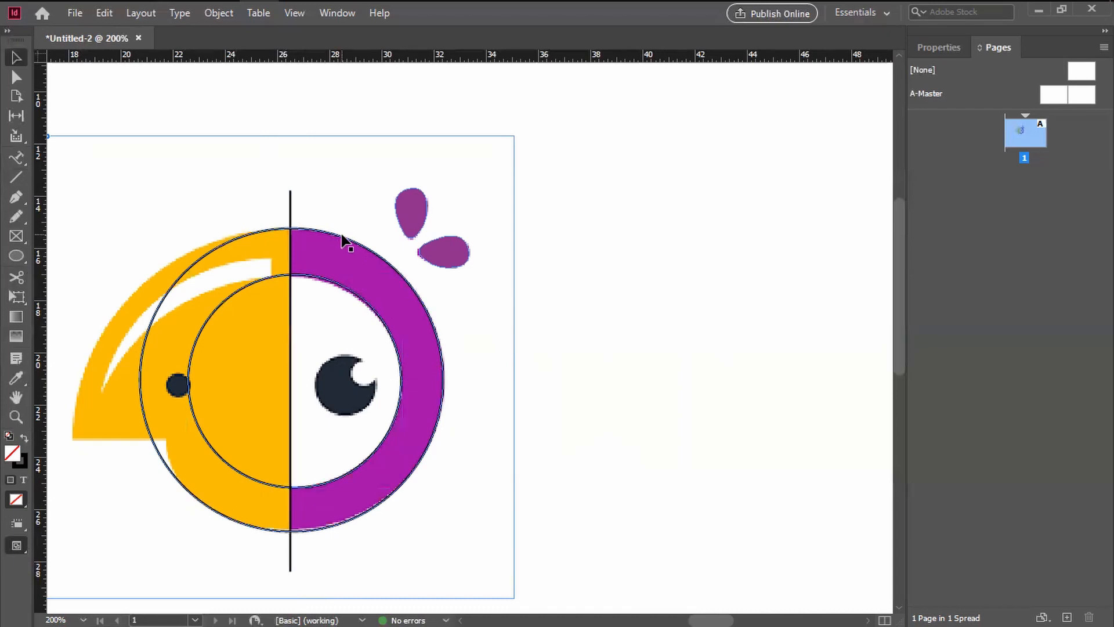
Step: Select both circles and the vertical line together and open the Pathfinder panel beside the artwork
click(342, 239)
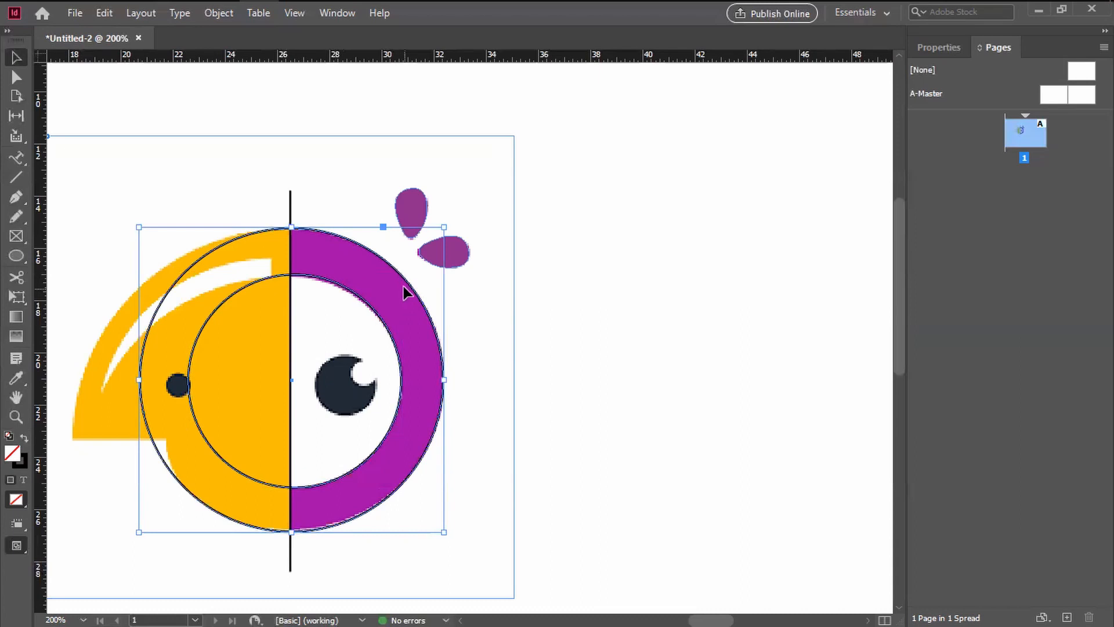
drag(407, 284, 436, 281)
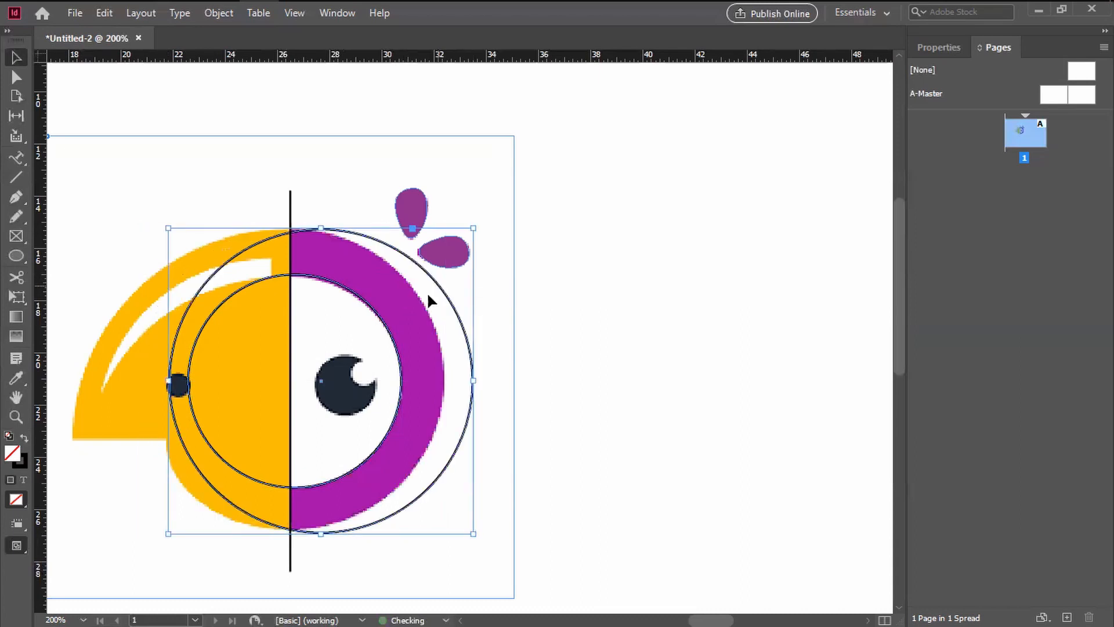
key(ctrl+z)
double_click(355, 299)
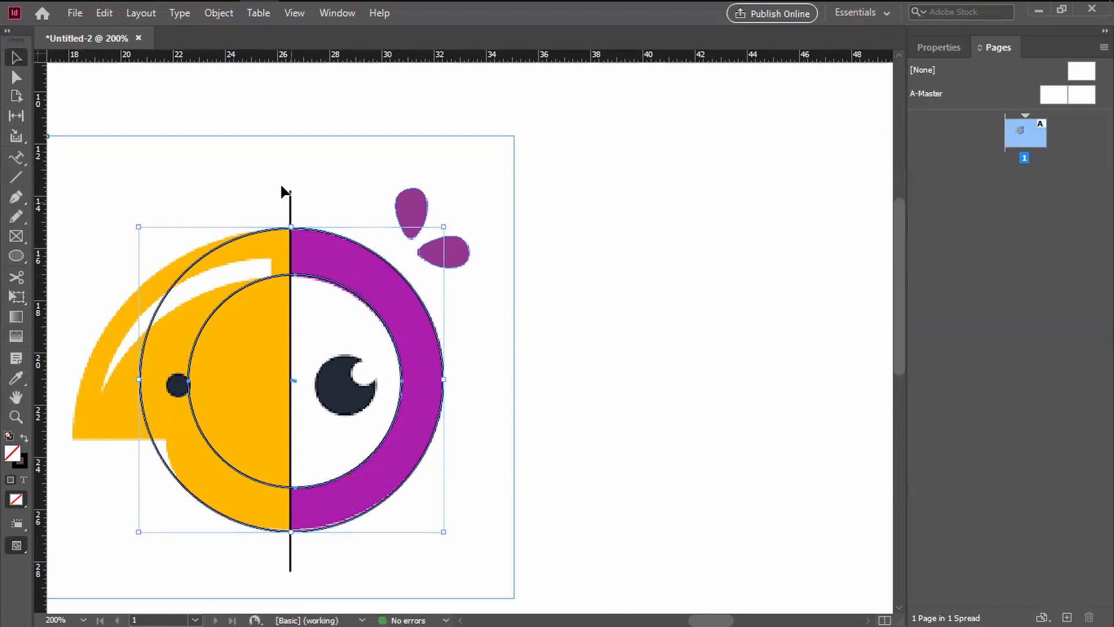
shift+click(290, 210)
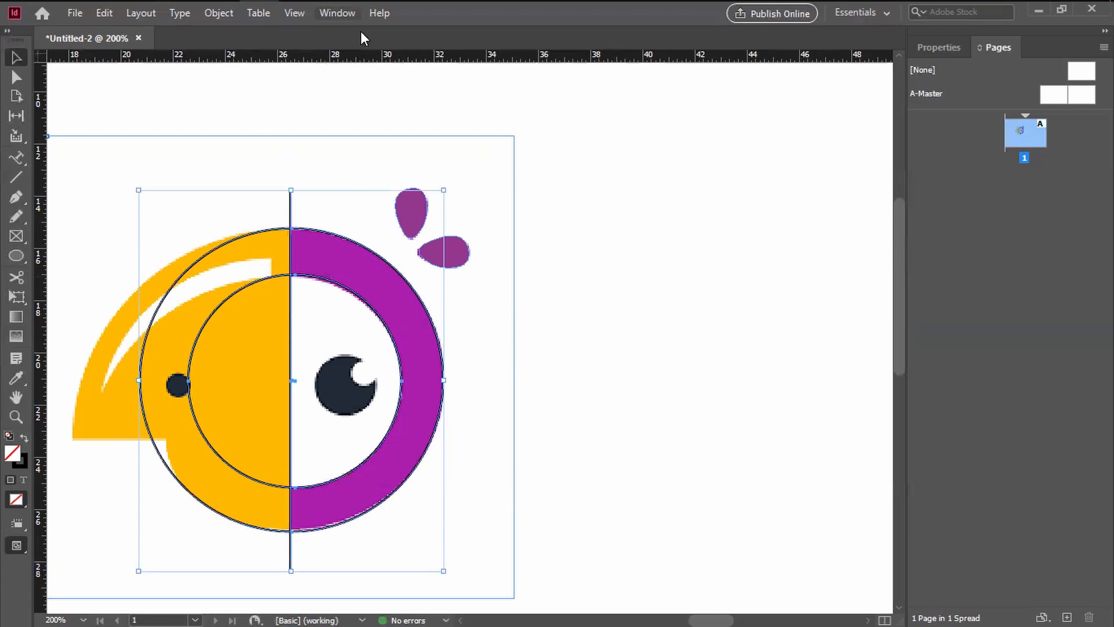
click(338, 13)
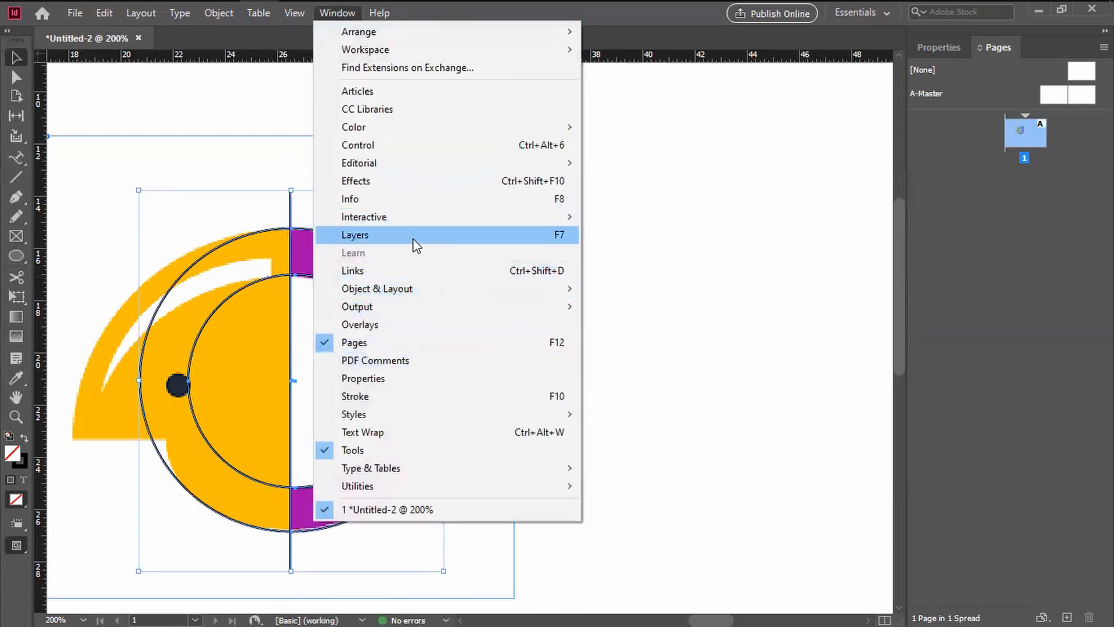
mouse_move(429, 217)
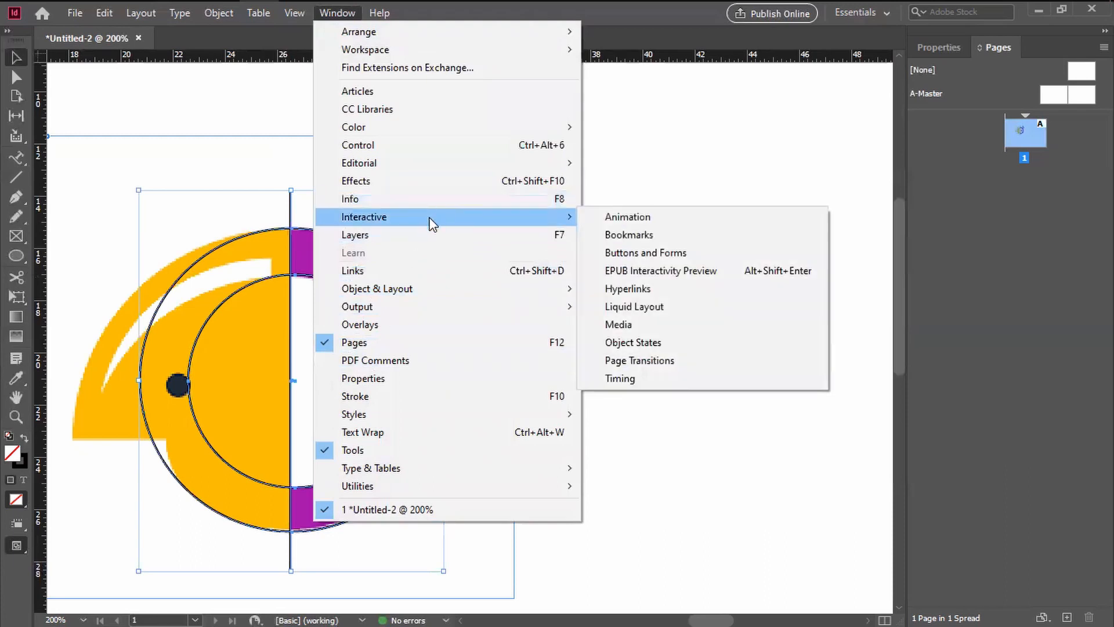
mouse_move(443, 295)
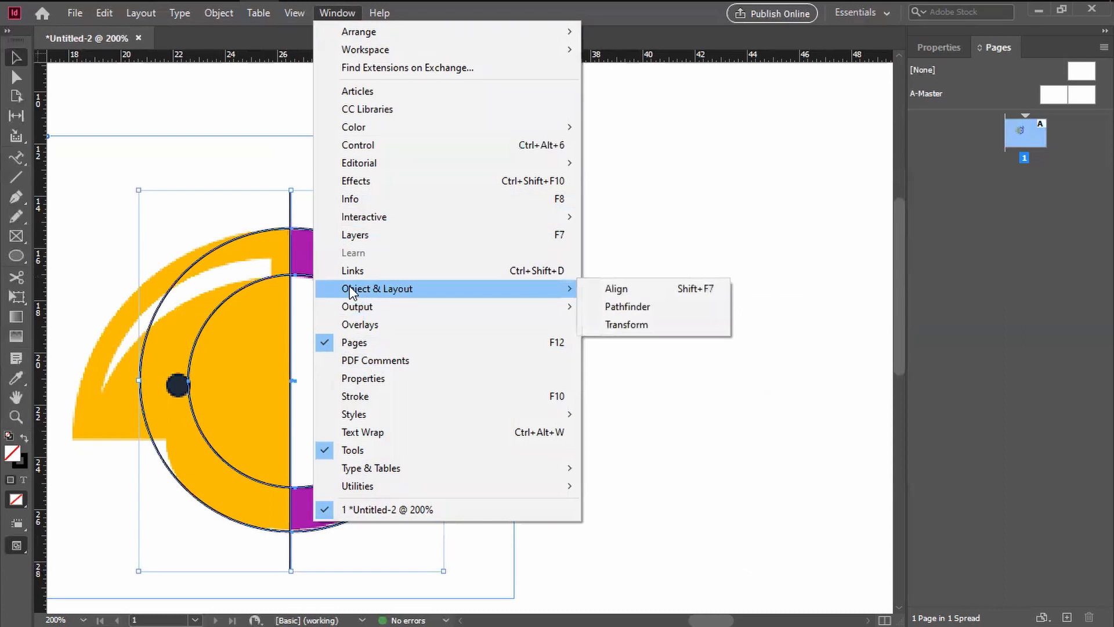
click(628, 307)
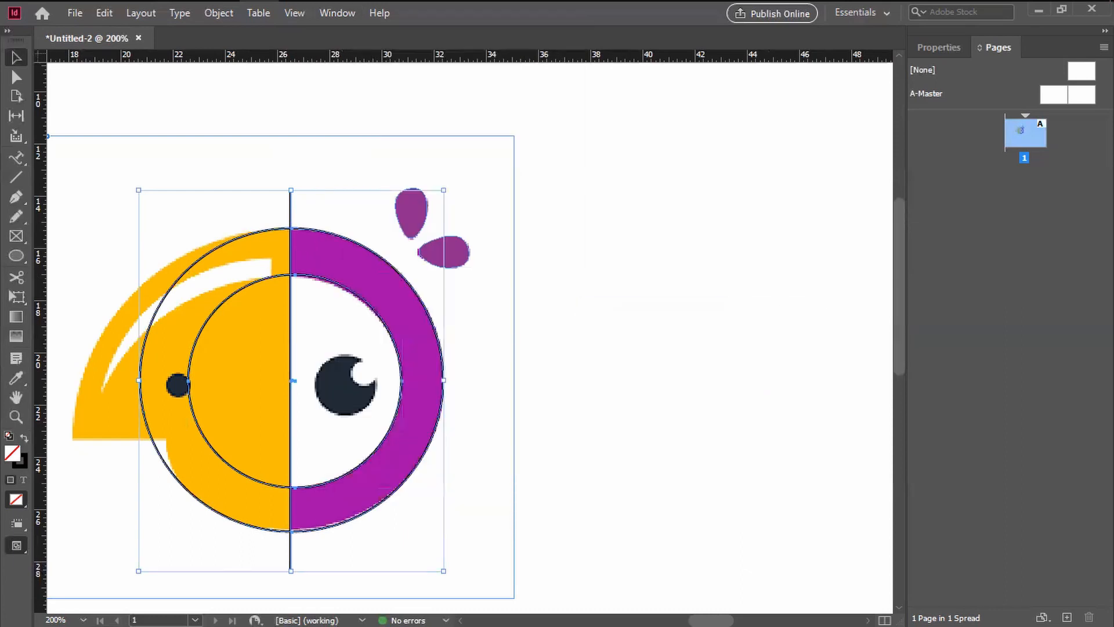
drag(821, 184, 746, 153)
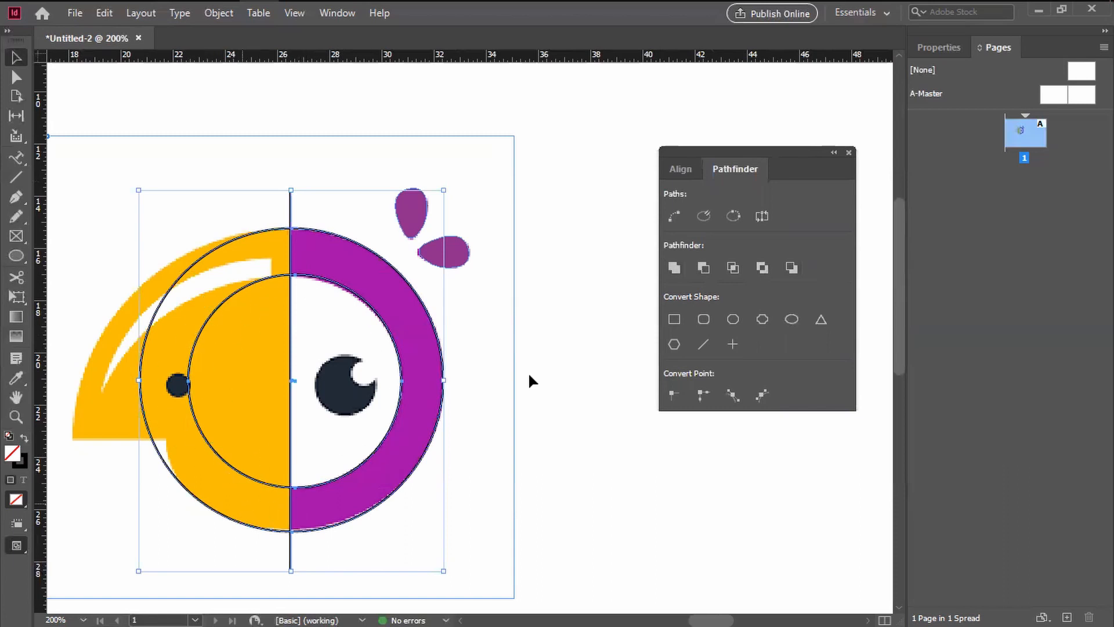
Step: Try Pathfinder's Subtract and Intersect operations on the two circles and the vertical line
click(703, 268)
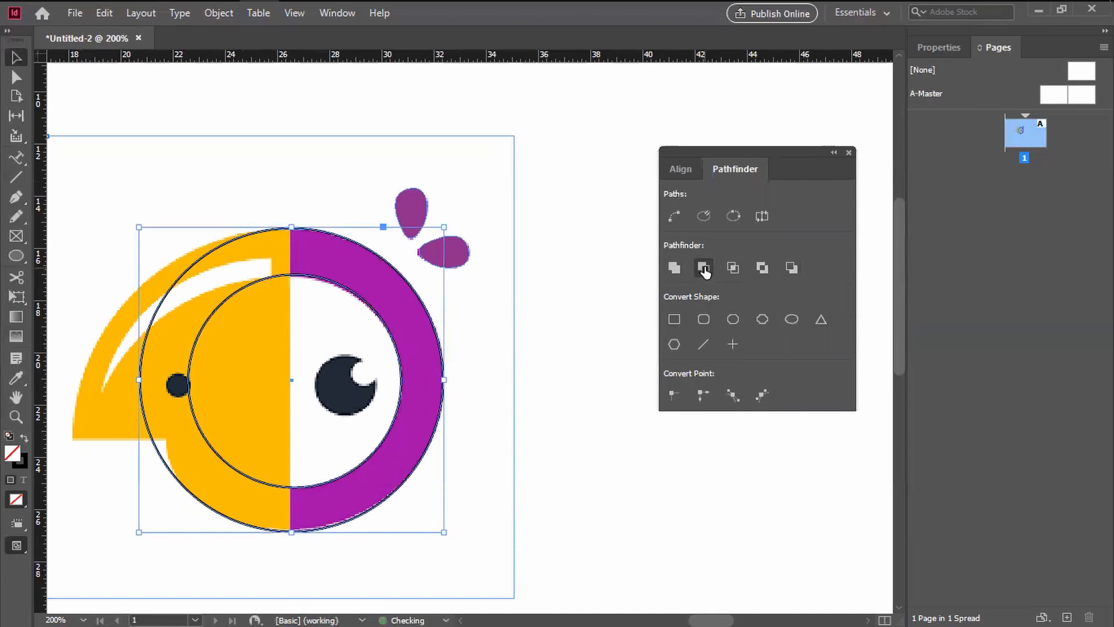
key(ctrl+z)
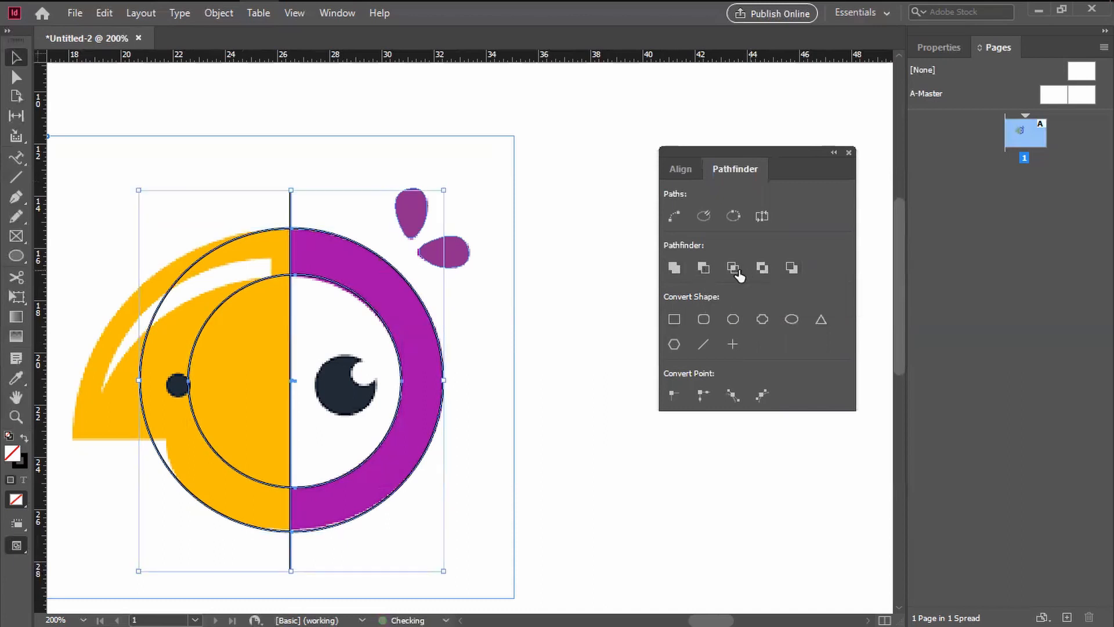
click(733, 269)
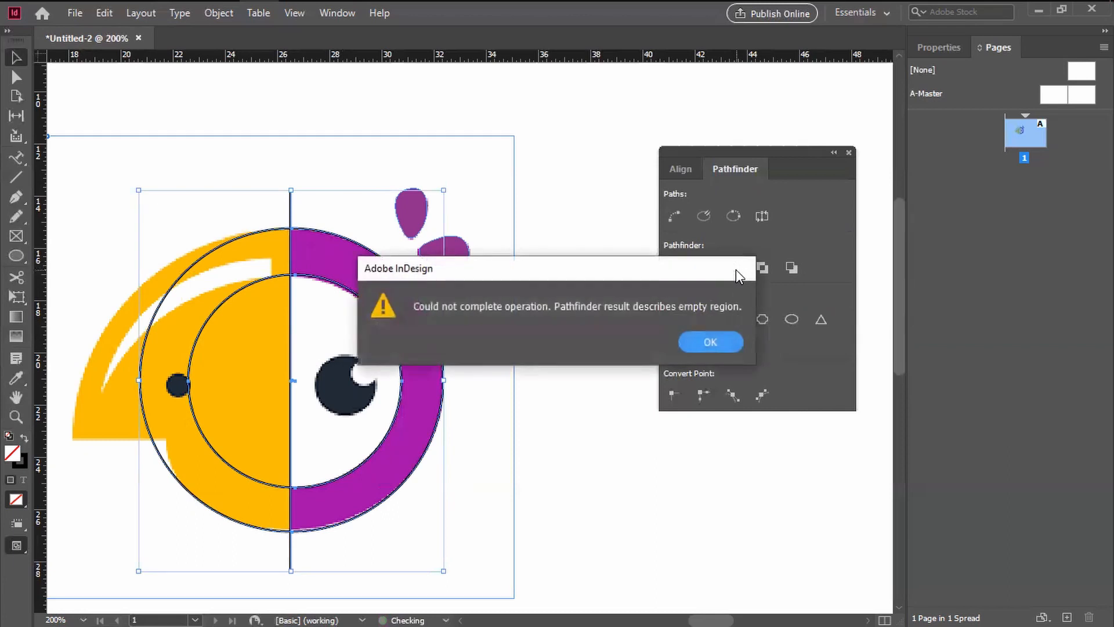
click(681, 341)
Step: Combine the two circles and the line into one ring shape with Pathfinder's Exclude Overlap, undoing any trial move
click(762, 268)
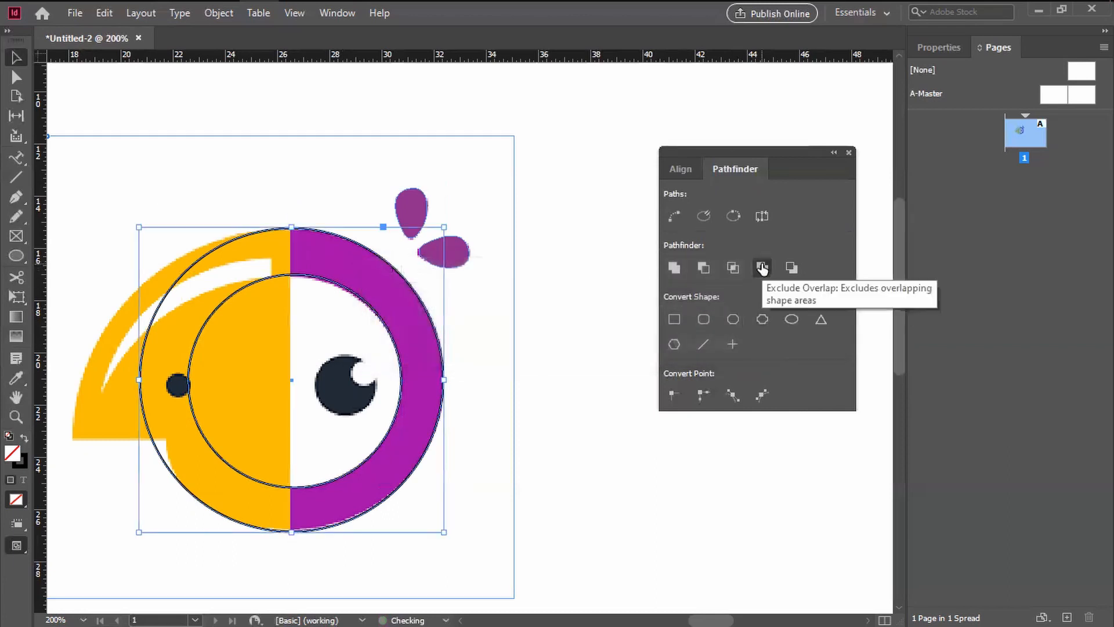
drag(280, 356, 271, 355)
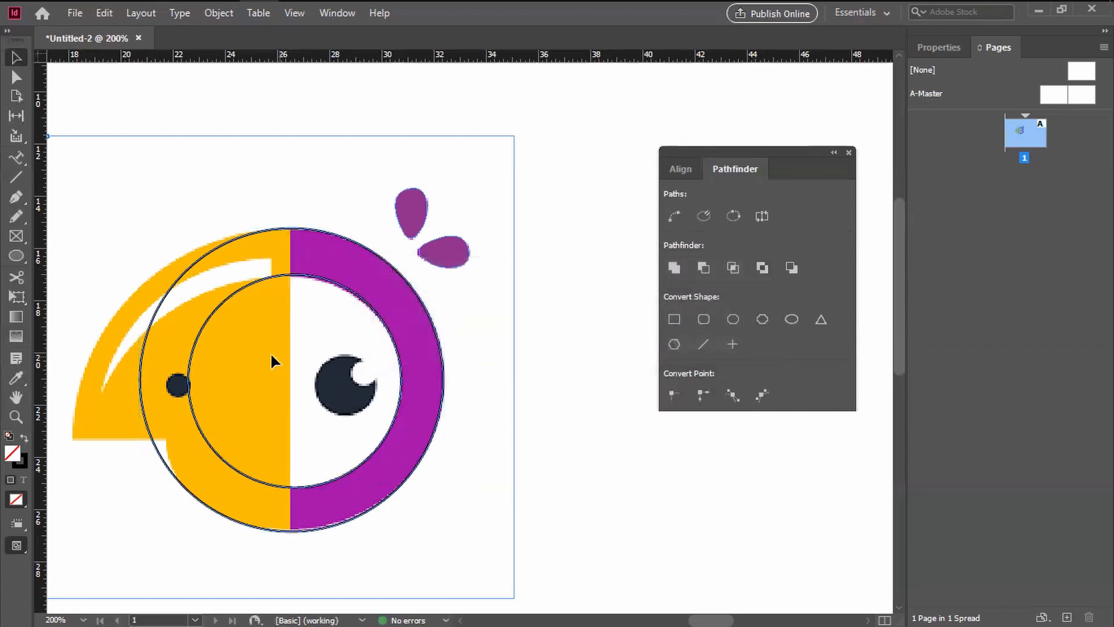
click(259, 278)
drag(266, 278, 285, 235)
key(ctrl+z)
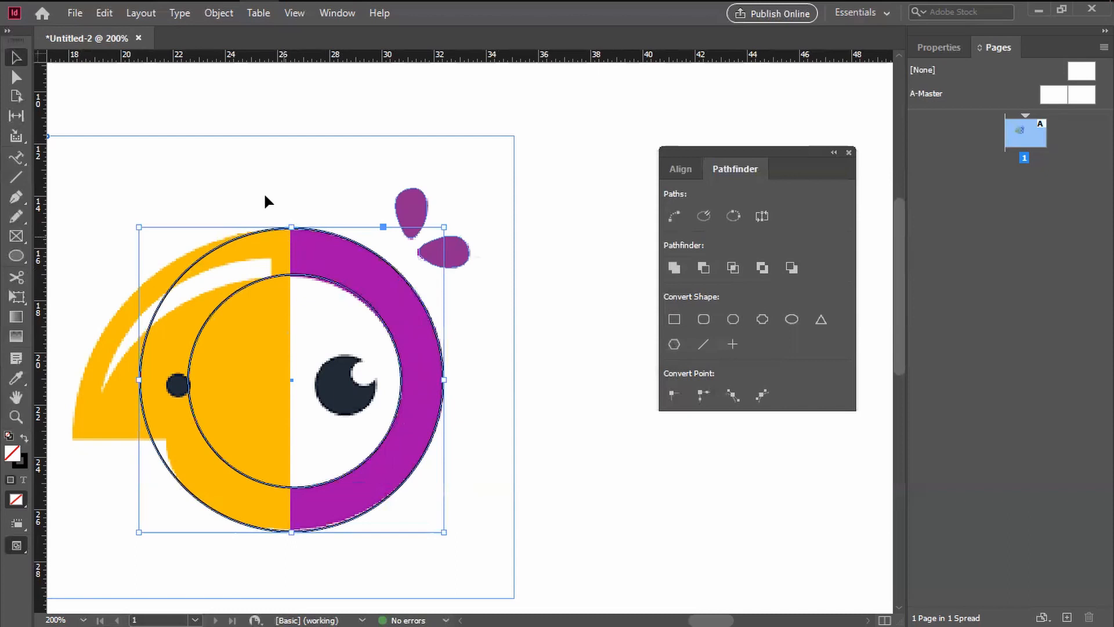
click(256, 181)
Step: Draw an unfilled rectangle over the yellow half of the ring, one edge on the yellow and purple boundary and extending past both ends
drag(371, 258, 393, 227)
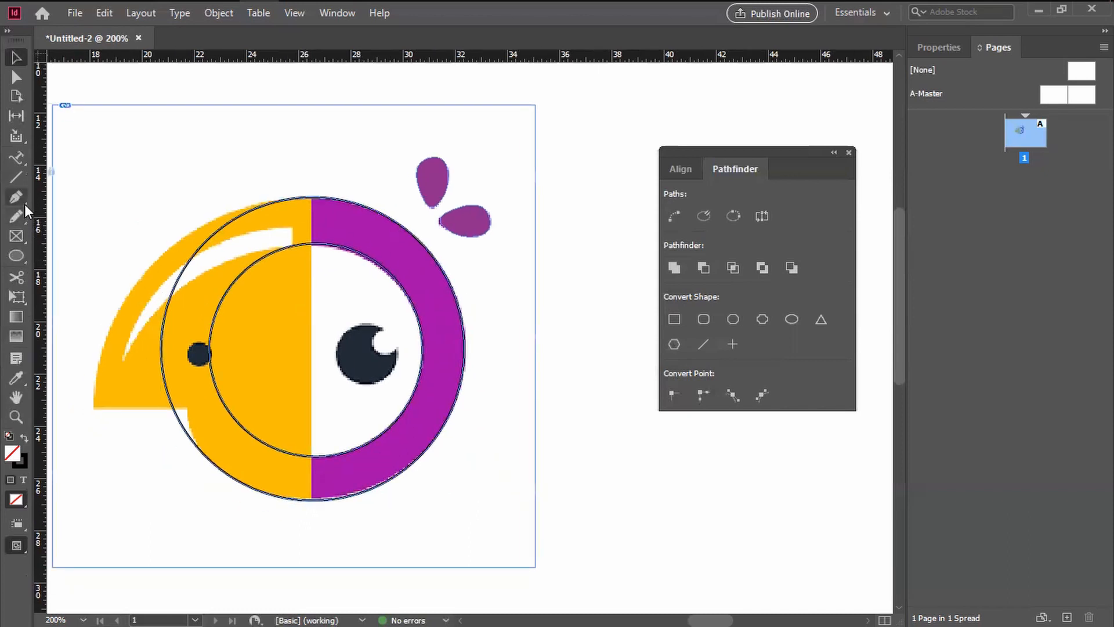
click(17, 256)
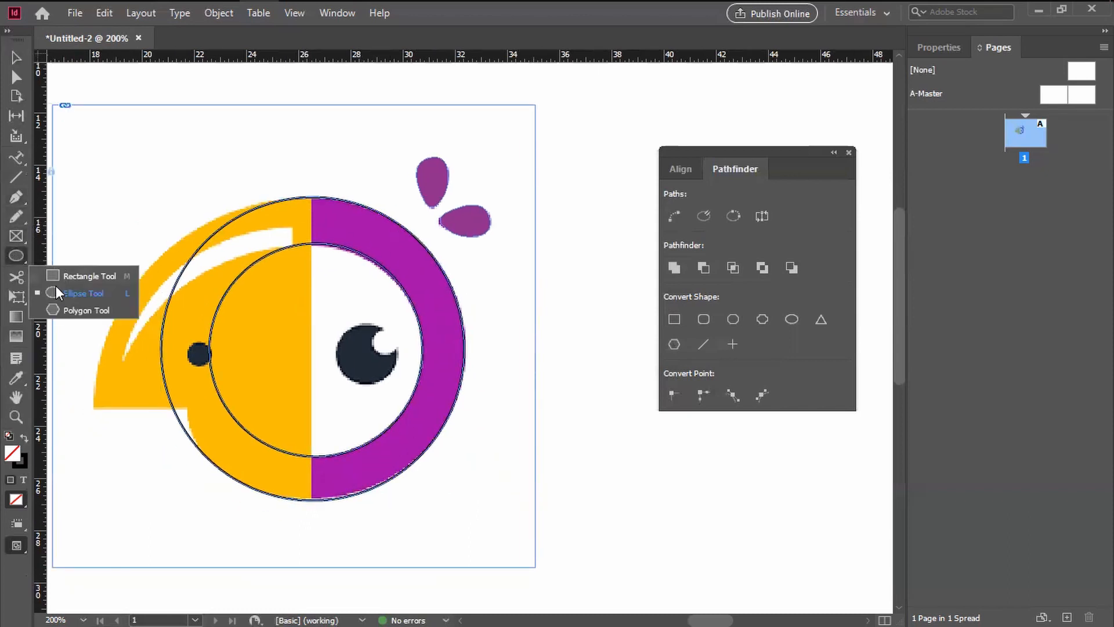
click(87, 277)
drag(311, 181, 113, 519)
click(17, 57)
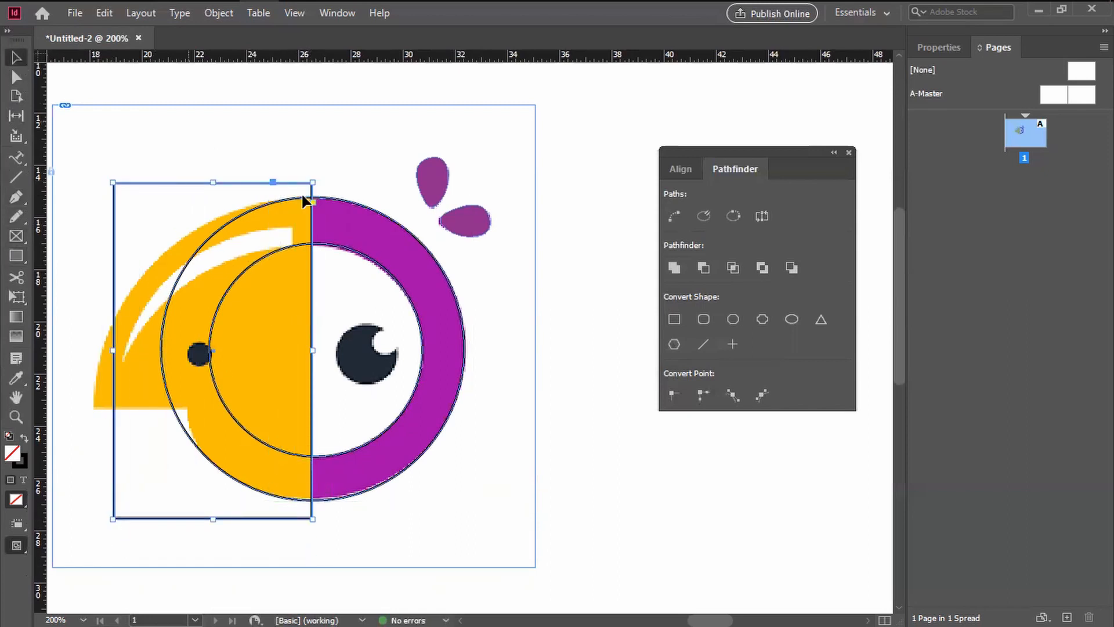
Step: Subtract the rectangle from the ring with Pathfinder and try moving the resulting half ring, undoing the move
shift+click(365, 210)
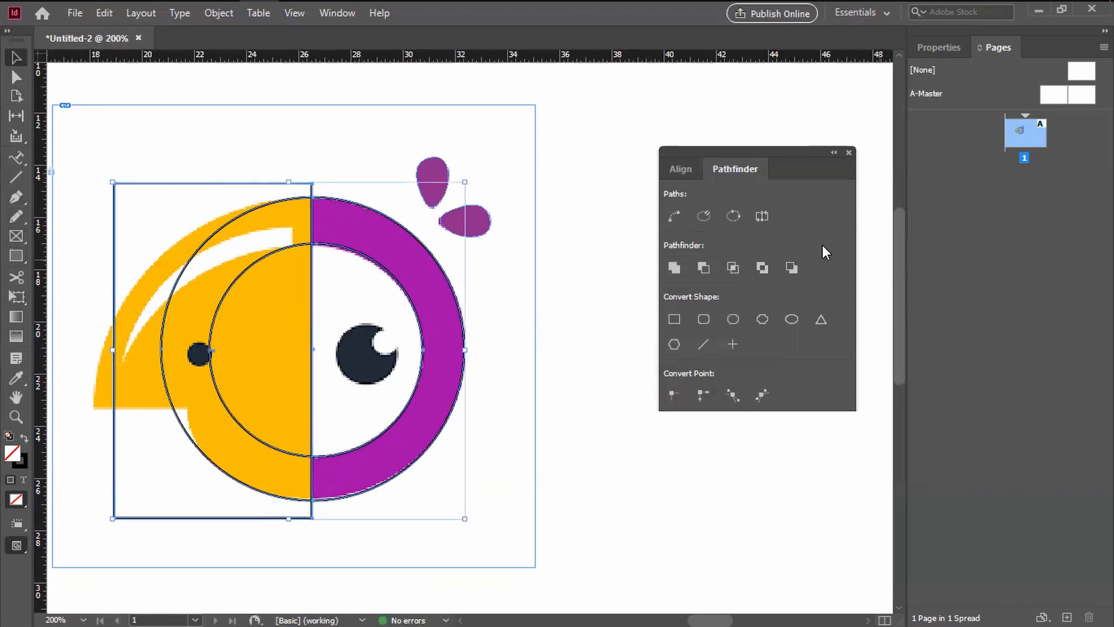
click(704, 267)
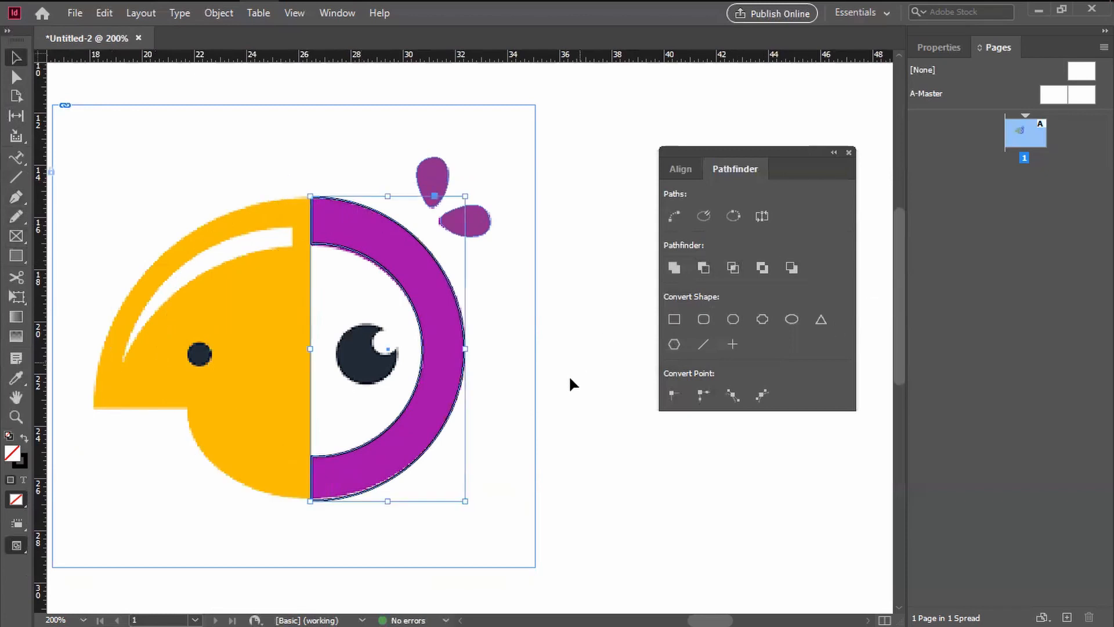
click(566, 412)
drag(410, 476, 331, 493)
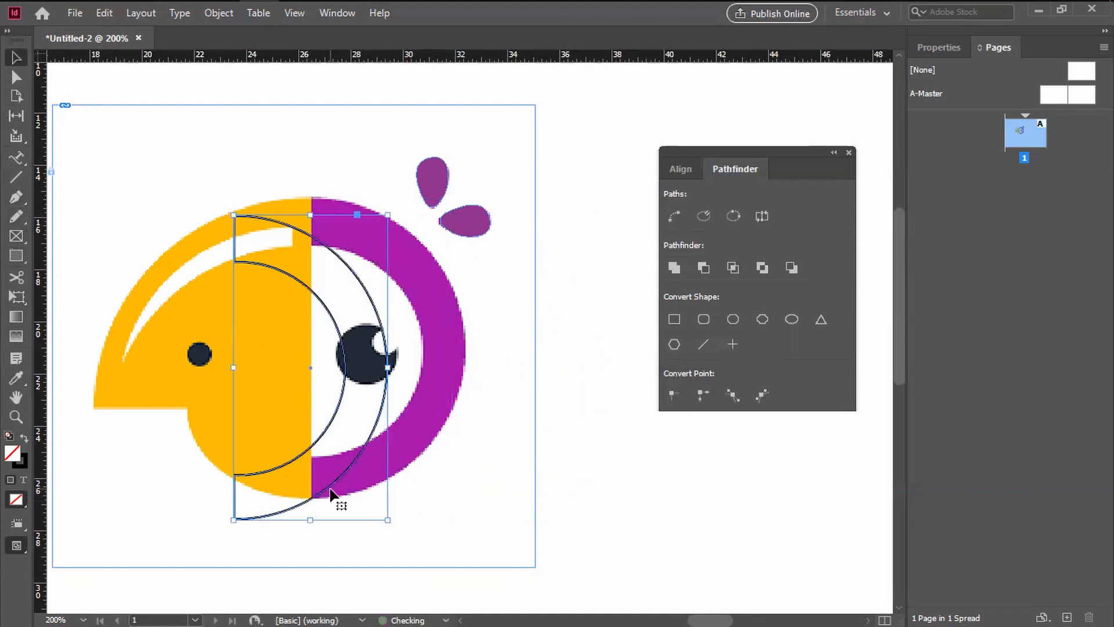
key(ctrl+z)
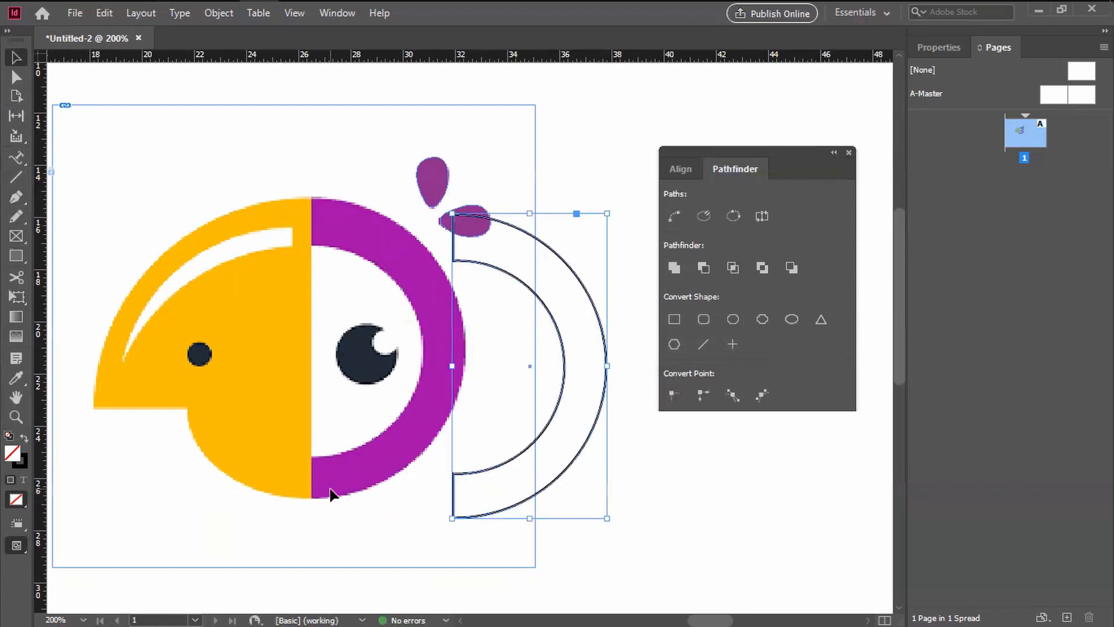
key(ctrl+shift+z)
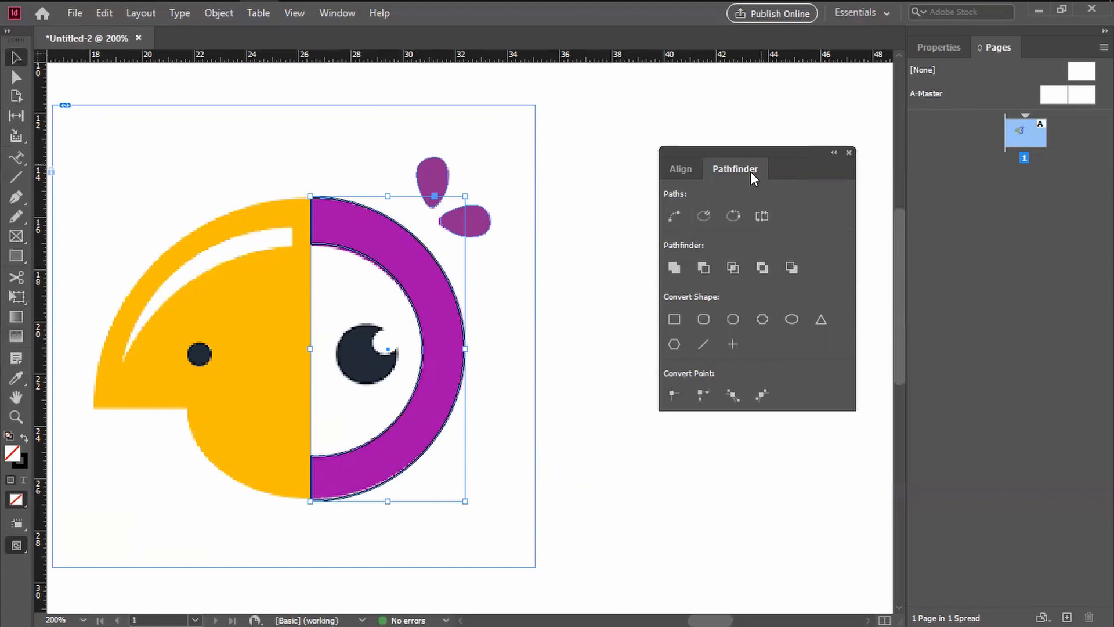
Step: Undo the subtraction, remove the rectangle and select the full ring again
shift+click(168, 388)
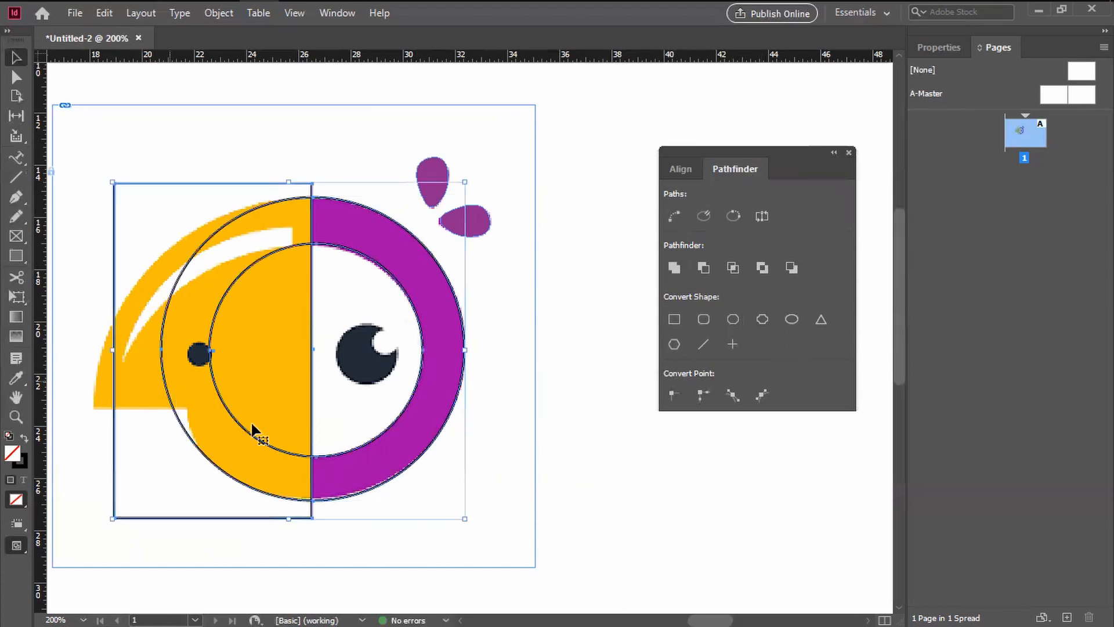
click(430, 525)
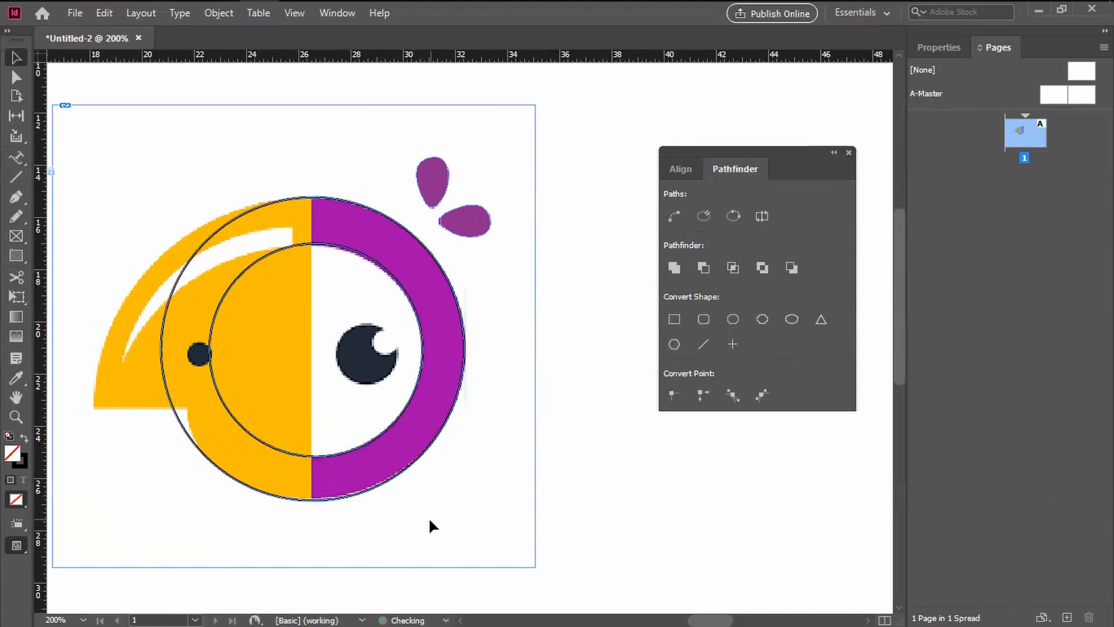
click(368, 495)
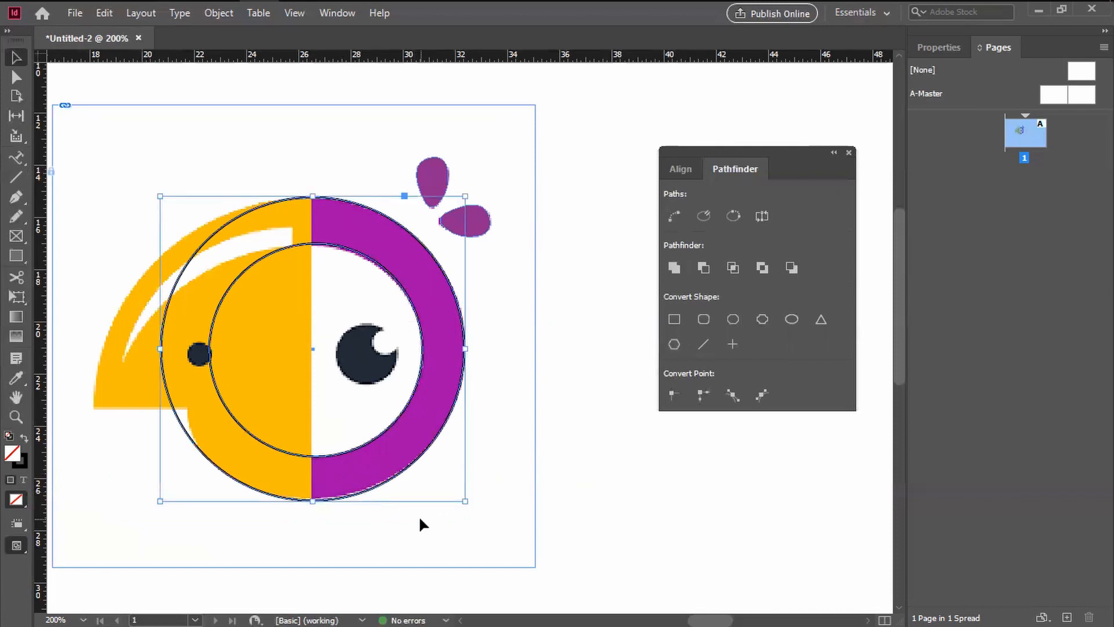
Step: Redraw the unfilled rectangle over the ring's beak side, aligned with the yellow and purple boundary and taller than the ring
click(15, 257)
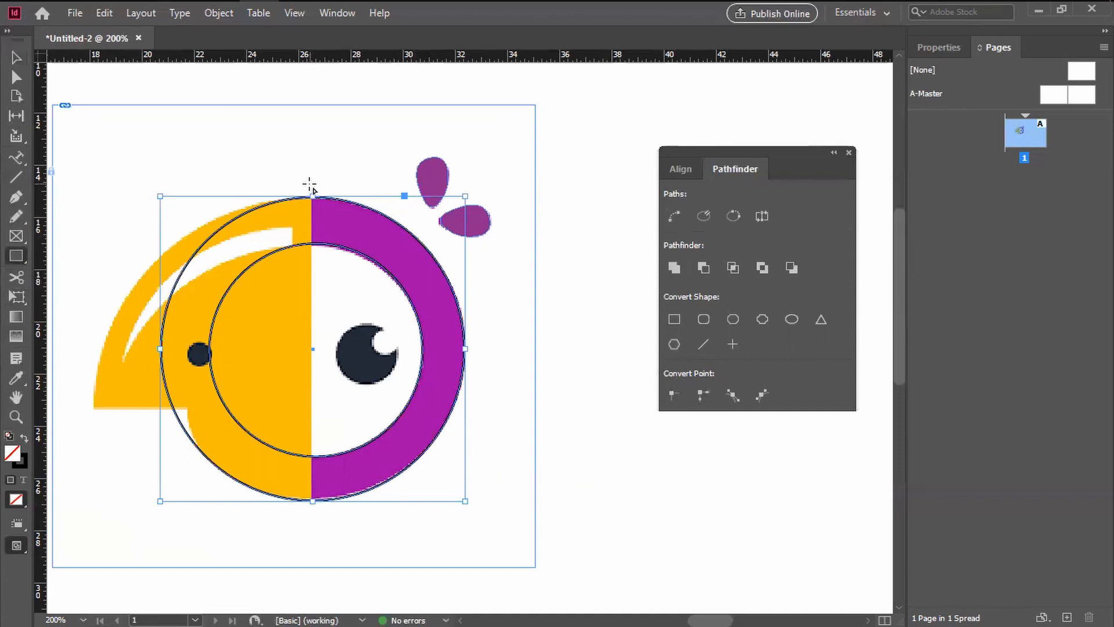
mouse_move(313, 182)
mouse_down()
mouse_move(273, 548)
mouse_move(141, 542)
mouse_move(160, 529)
mouse_move(130, 531)
mouse_move(165, 530)
mouse_move(116, 526)
mouse_up()
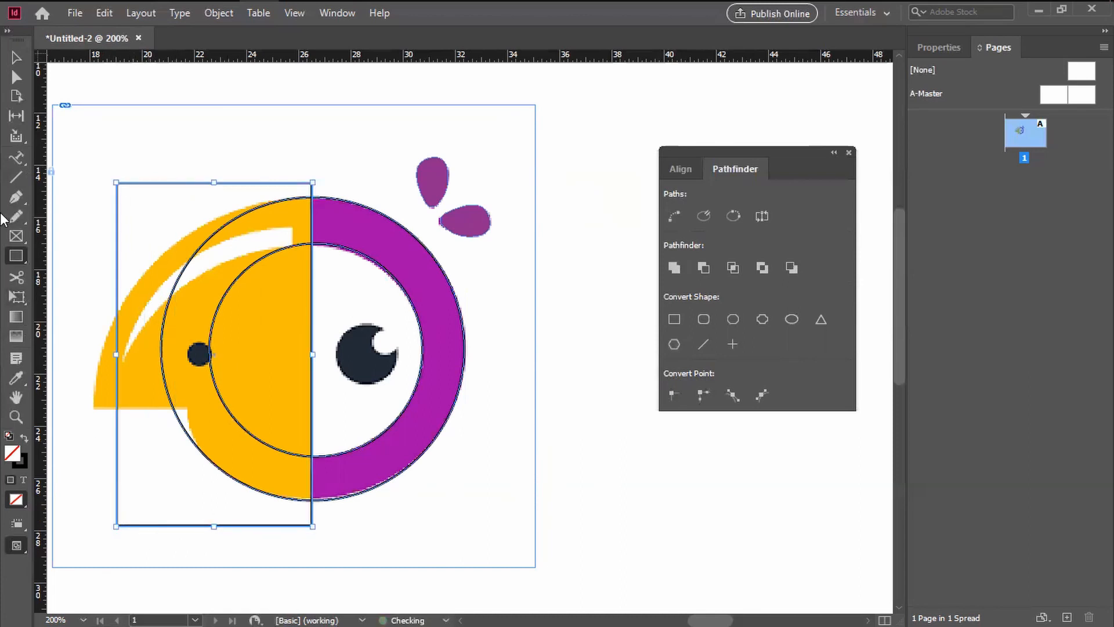
click(16, 57)
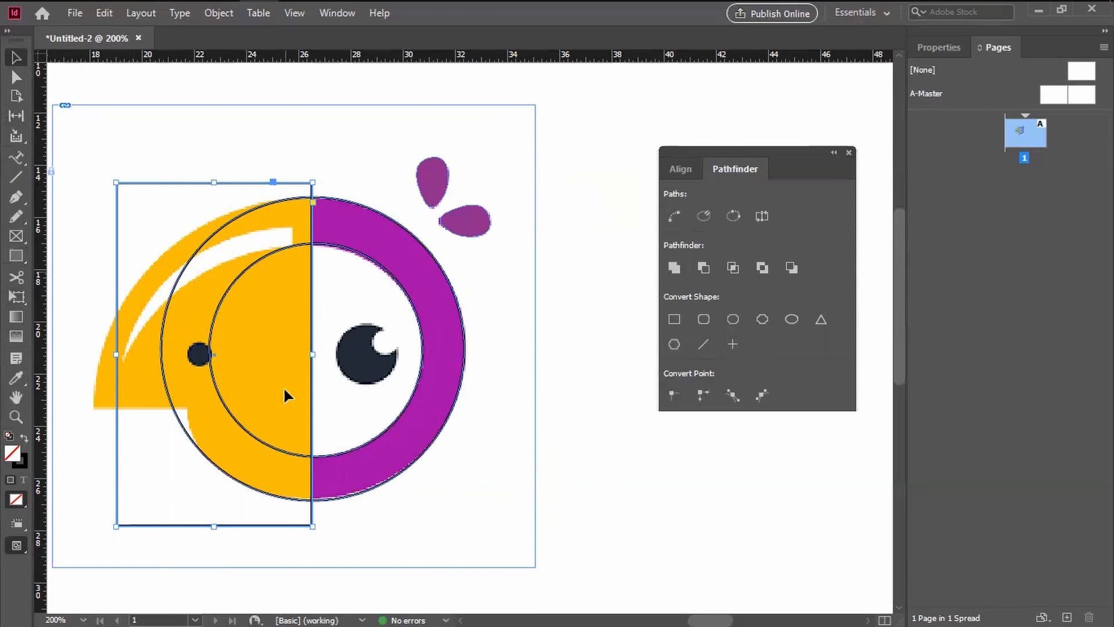
Step: Cut the ring with the rectangle using Pathfinder's Subtract, keeping the half ring in place over the purple area
shift+click(394, 232)
shift+click(364, 257)
shift+click(370, 261)
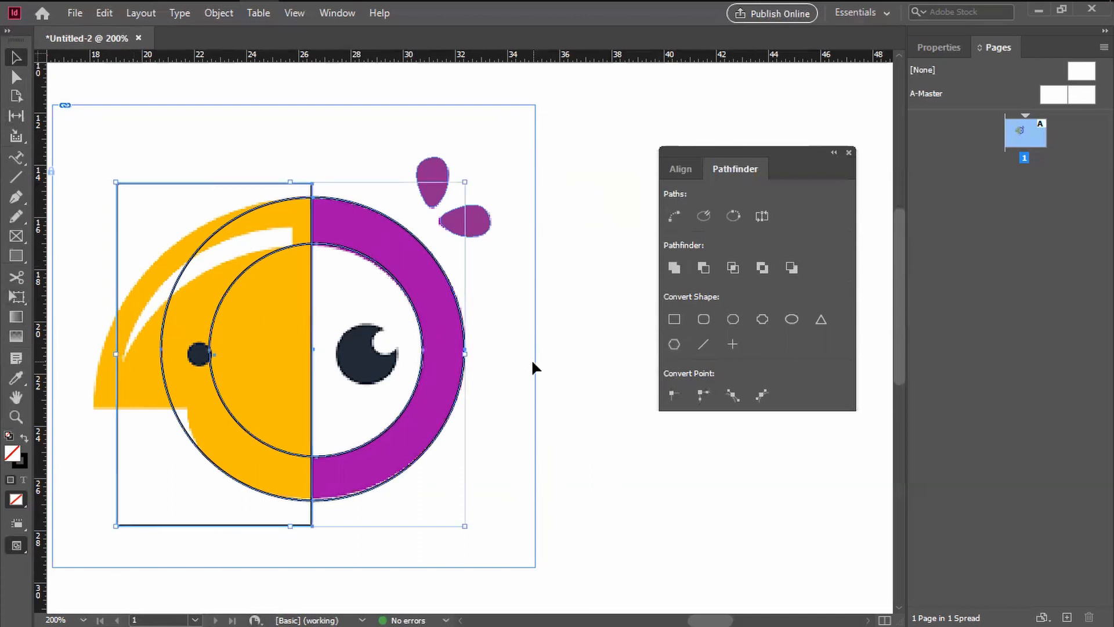
click(704, 269)
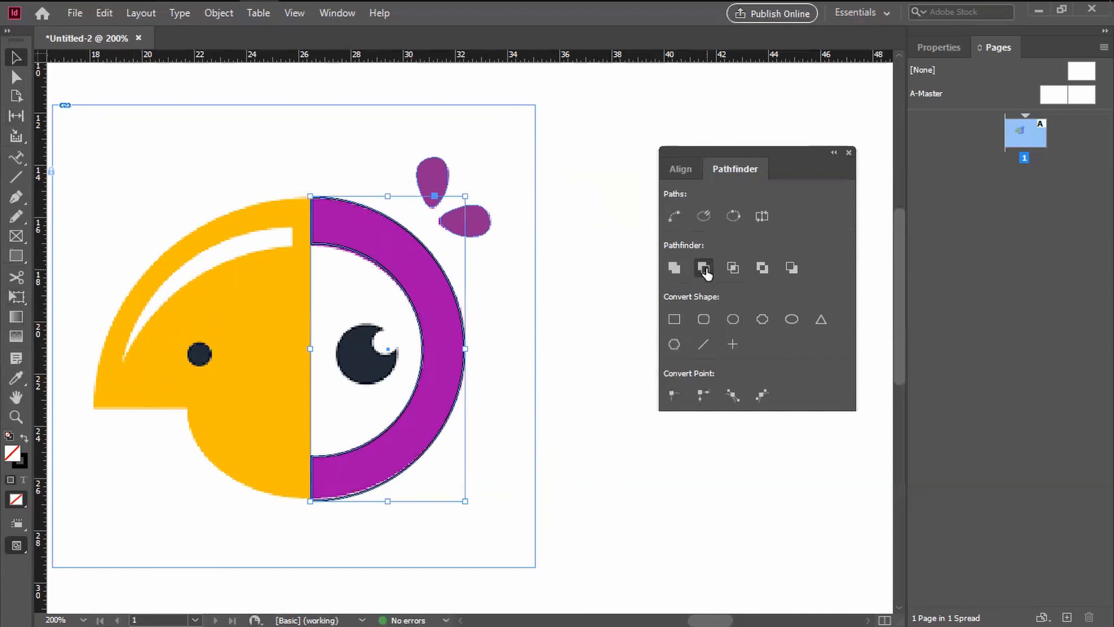
click(547, 390)
drag(460, 403, 262, 272)
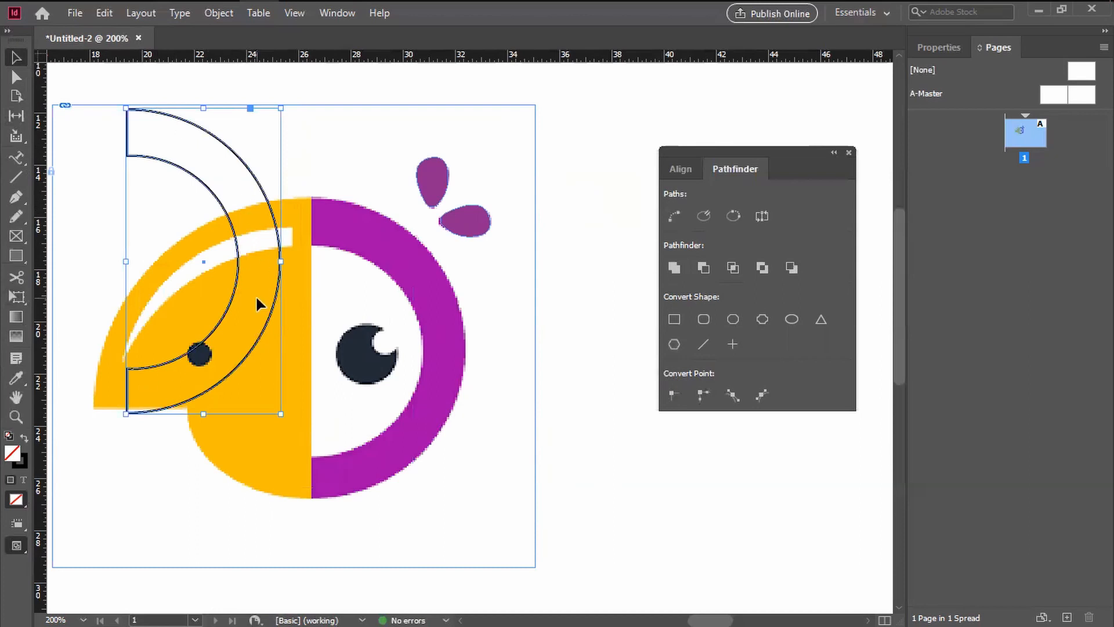
key(ctrl+z)
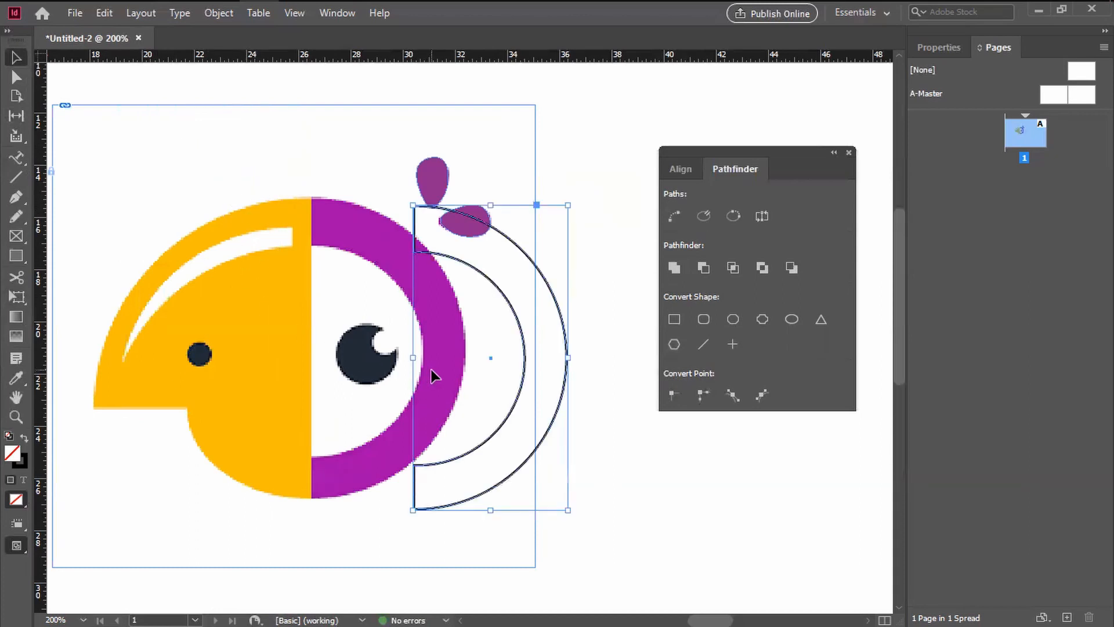
key(ctrl+z)
Step: Apply the upper drop's purple fill to the half ring with the Eyedropper tool
click(17, 378)
click(427, 174)
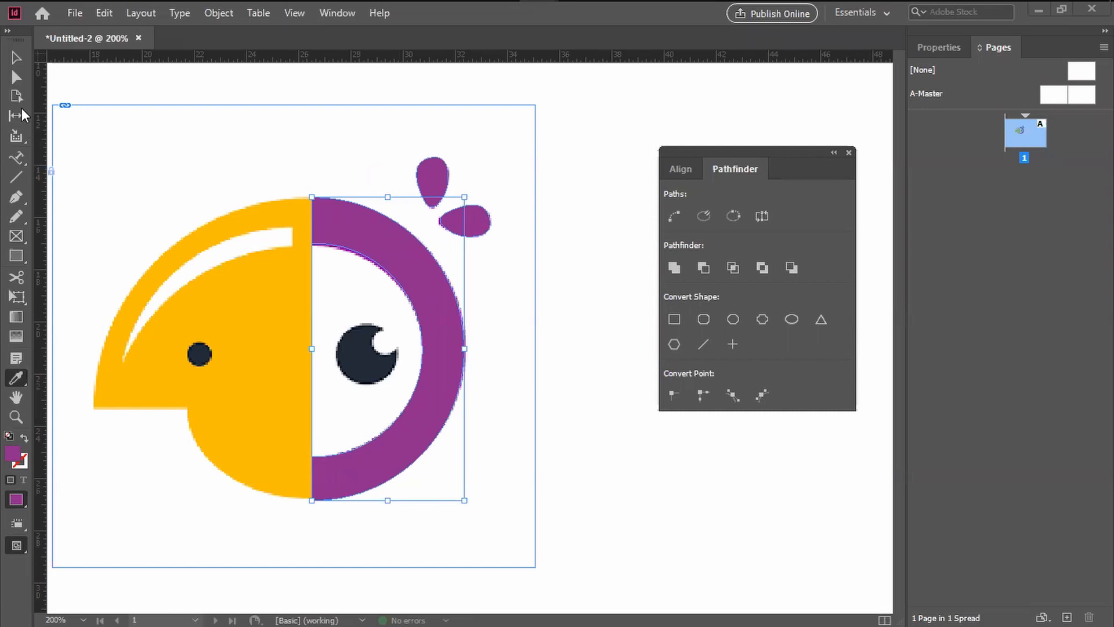
click(16, 57)
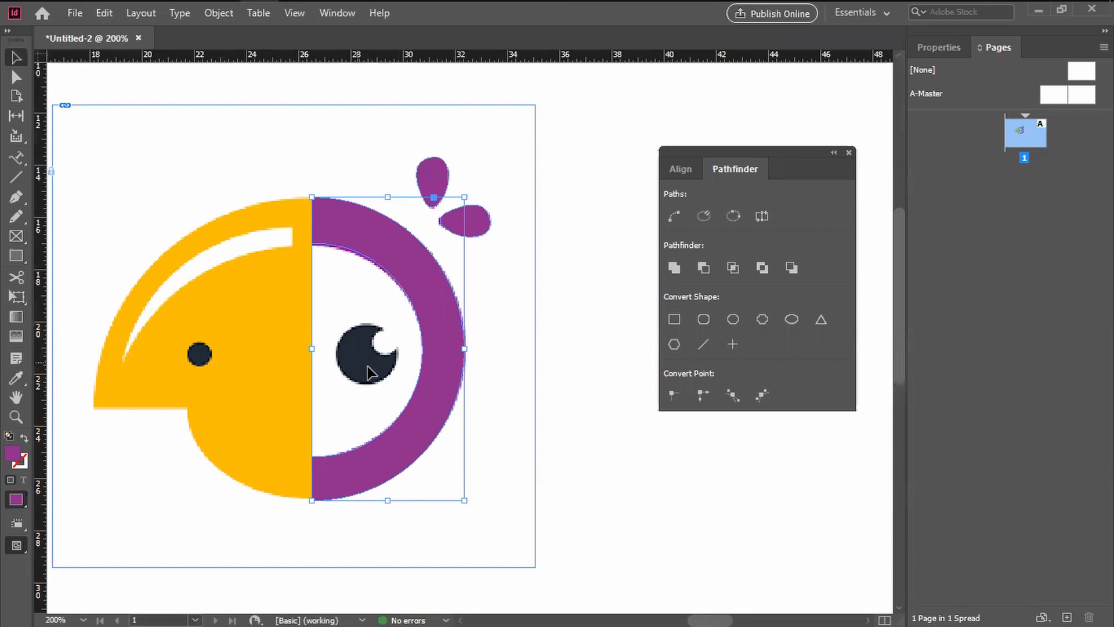
Step: Draw an unfilled circle with the Ellipse tool roughly over the dark pupil of the eye
click(534, 416)
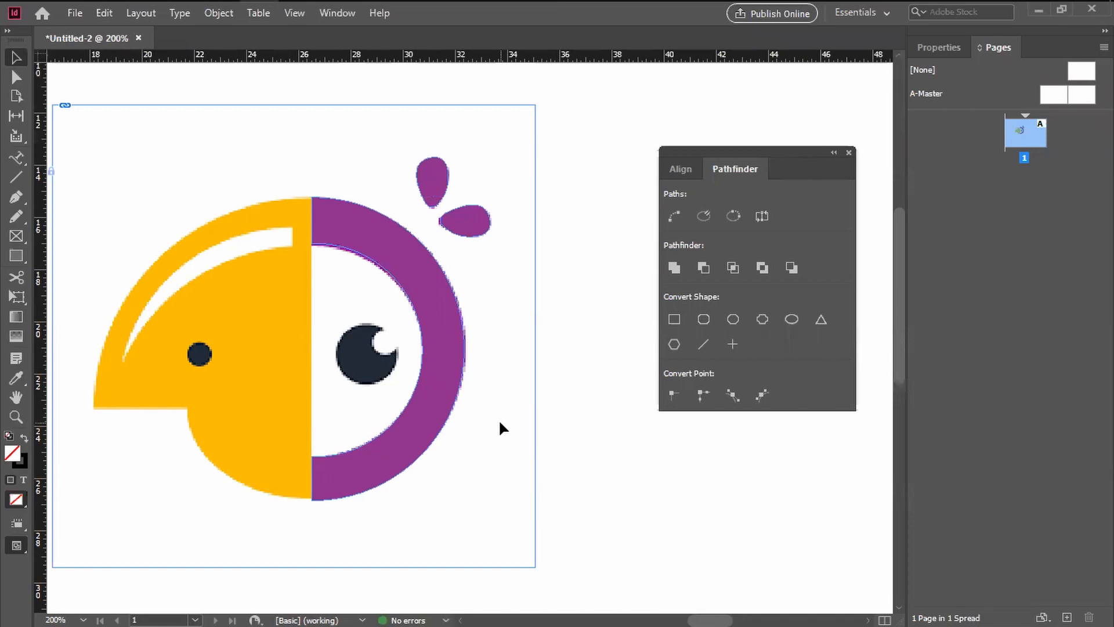
key(ctrl+equal)
key(ctrl+equal)
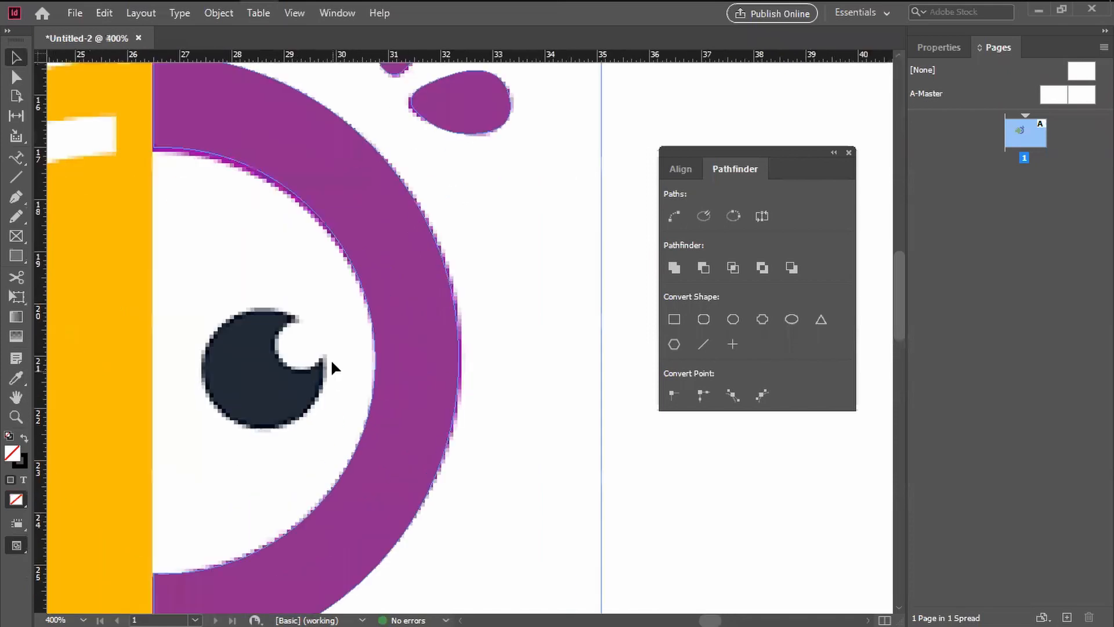
drag(306, 319, 379, 305)
click(16, 256)
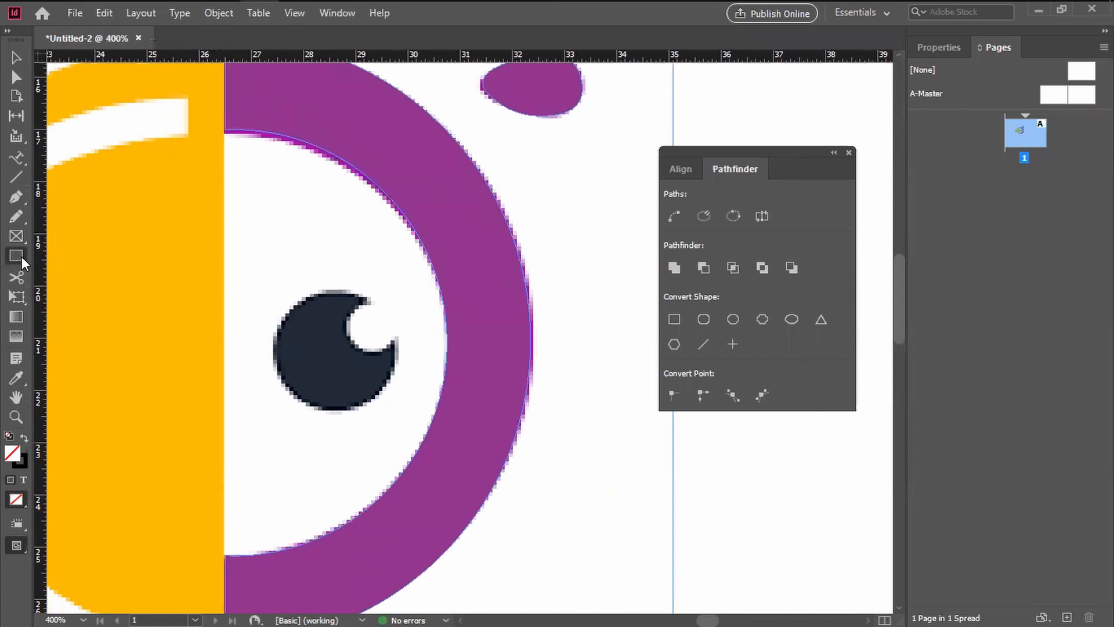
click(22, 257)
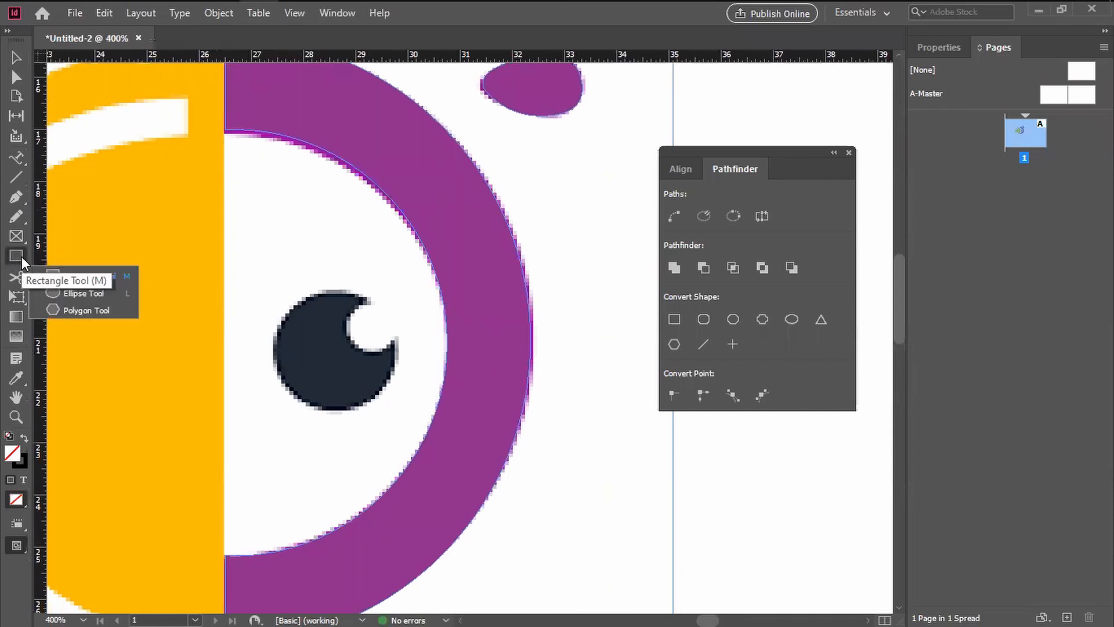
click(82, 294)
drag(260, 286, 415, 413)
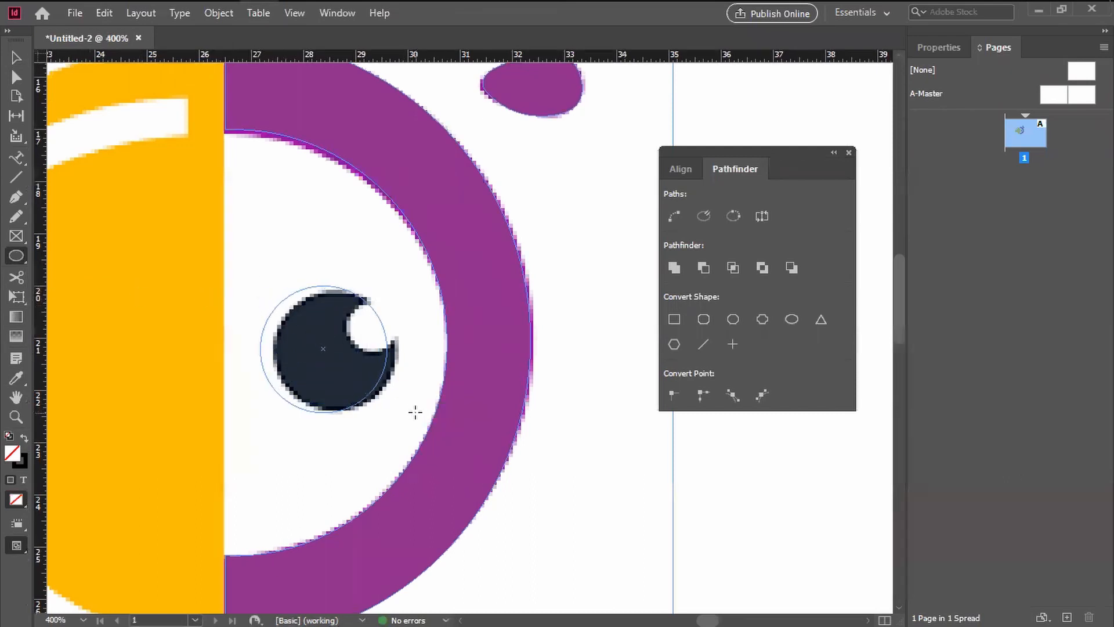
Step: Reposition and slightly shrink the circle so that it fits the outline of the dark pupil
click(16, 57)
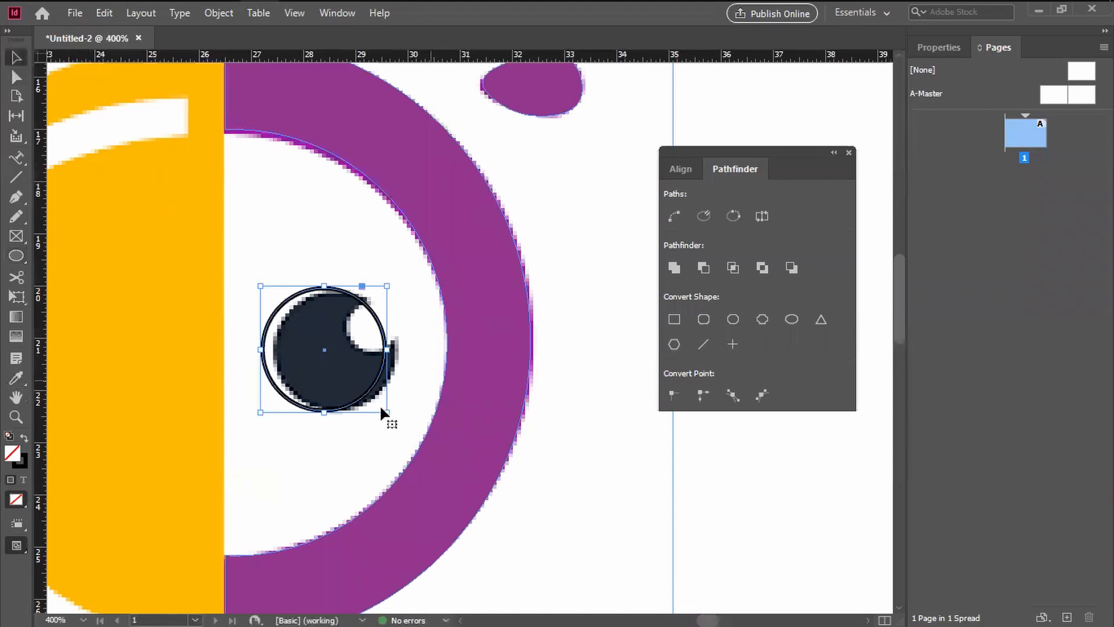
drag(370, 399, 380, 390)
drag(400, 284, 390, 289)
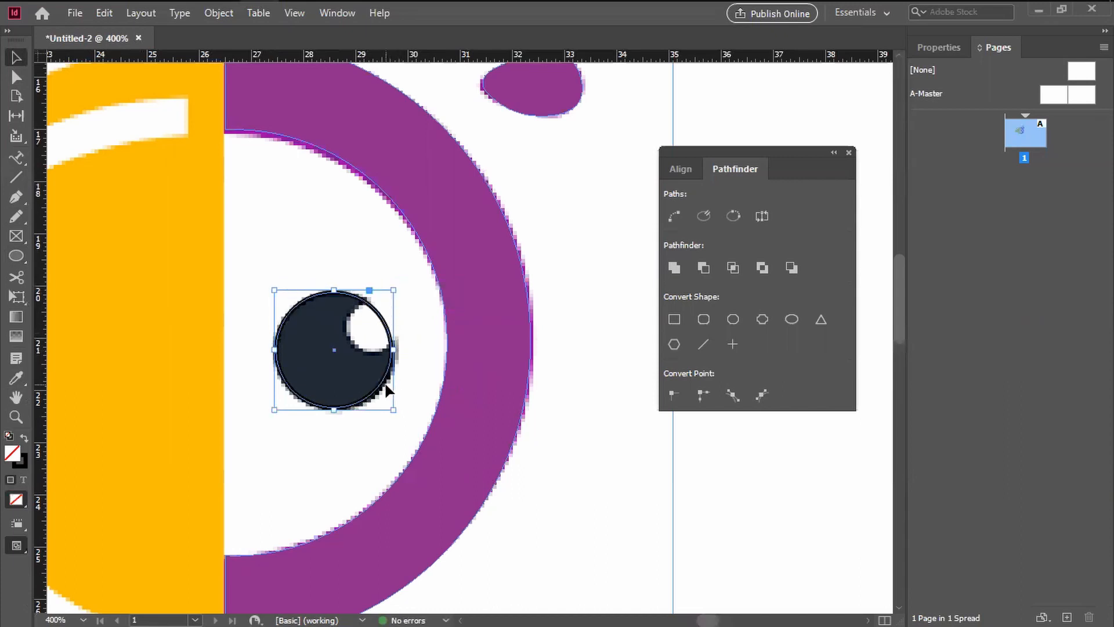
drag(380, 390, 382, 385)
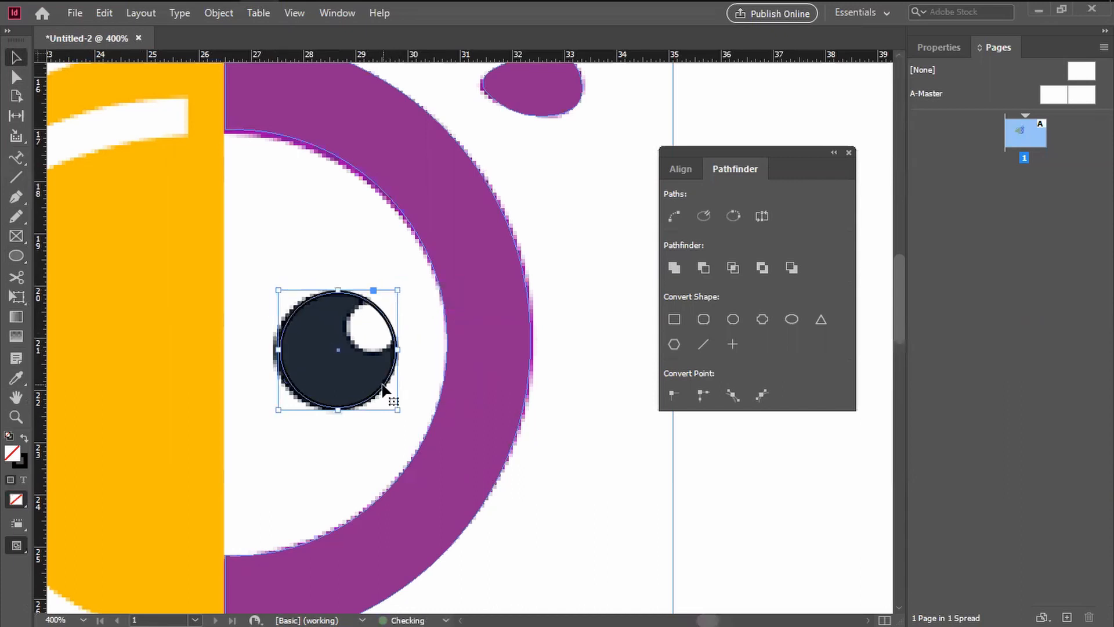
Step: Duplicate the pupil circle and scale the copy down over the pupil's white highlight
key(ctrl+v)
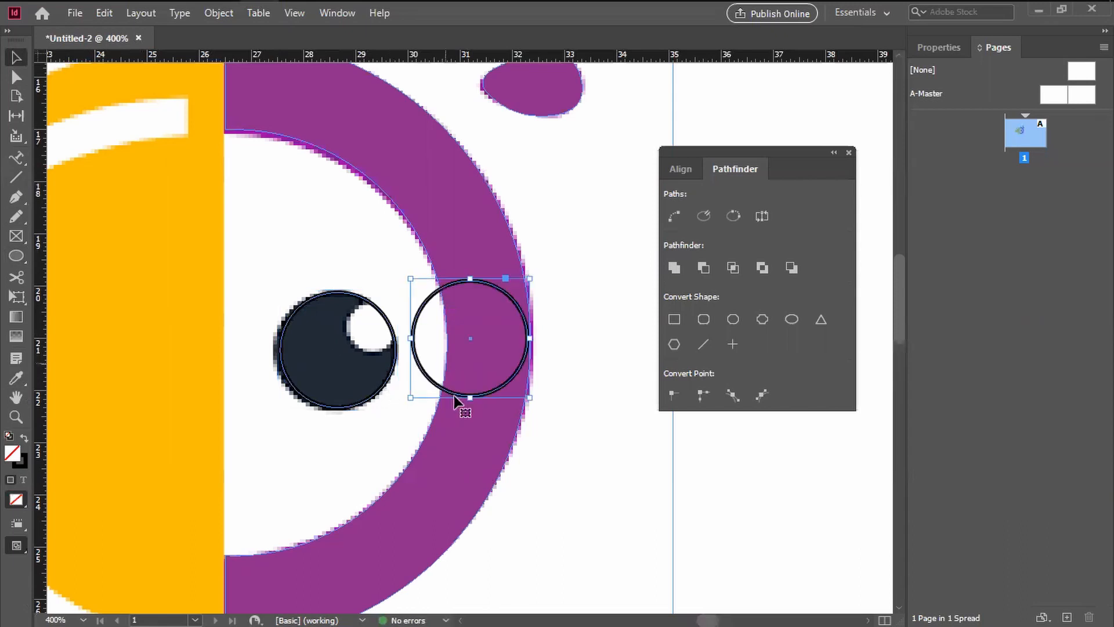
drag(411, 398, 376, 352)
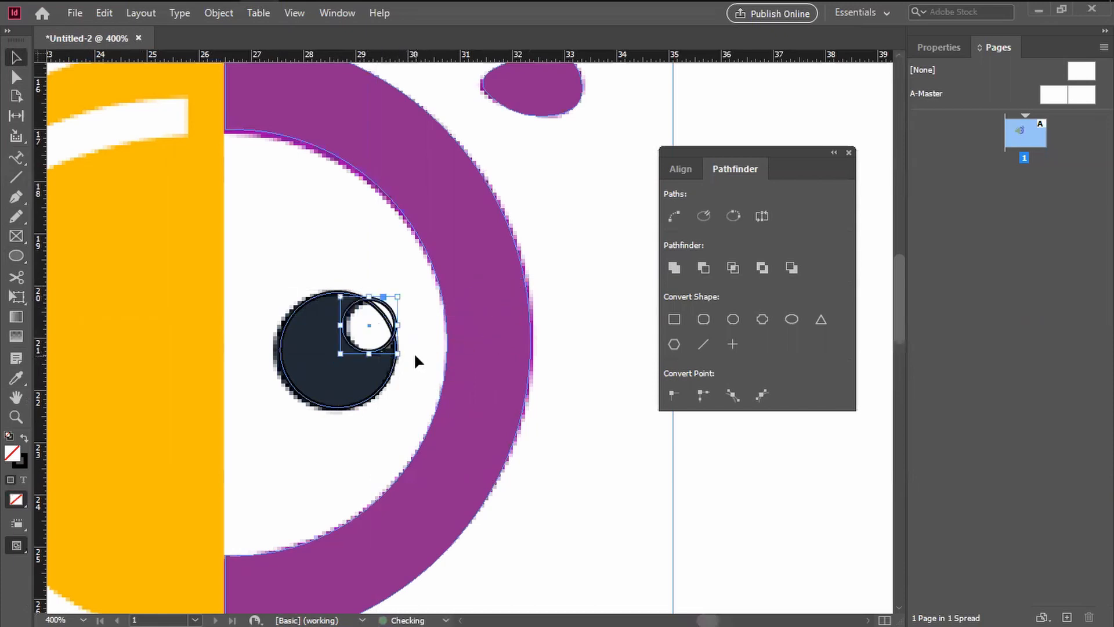
click(415, 355)
Step: Cut the small highlight circle out of the pupil circle using Pathfinder's Subtract
click(350, 295)
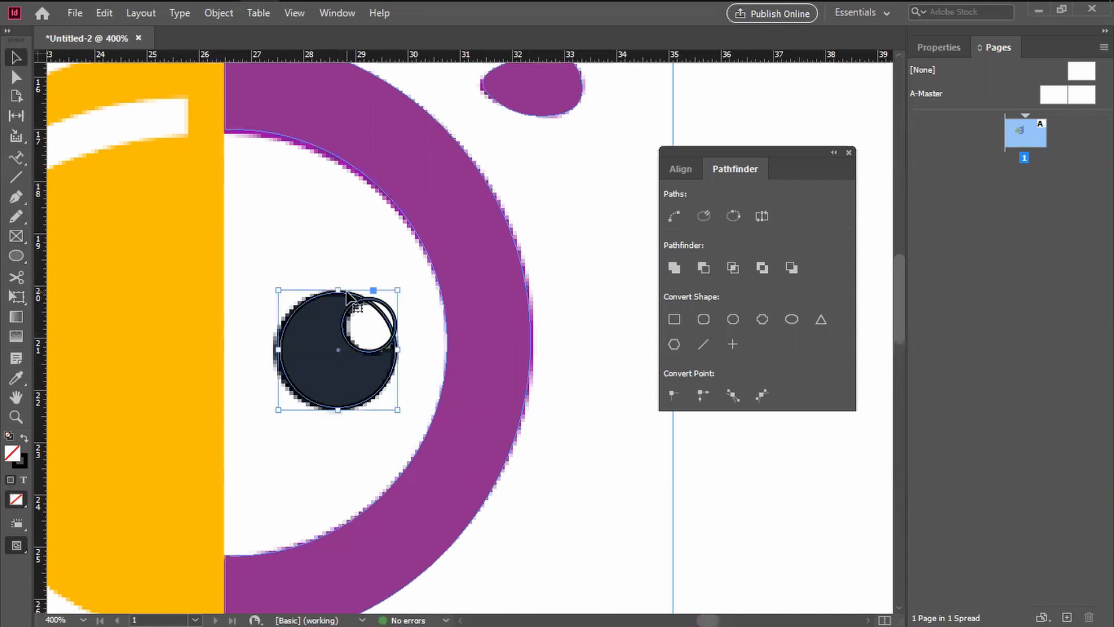
shift+click(388, 306)
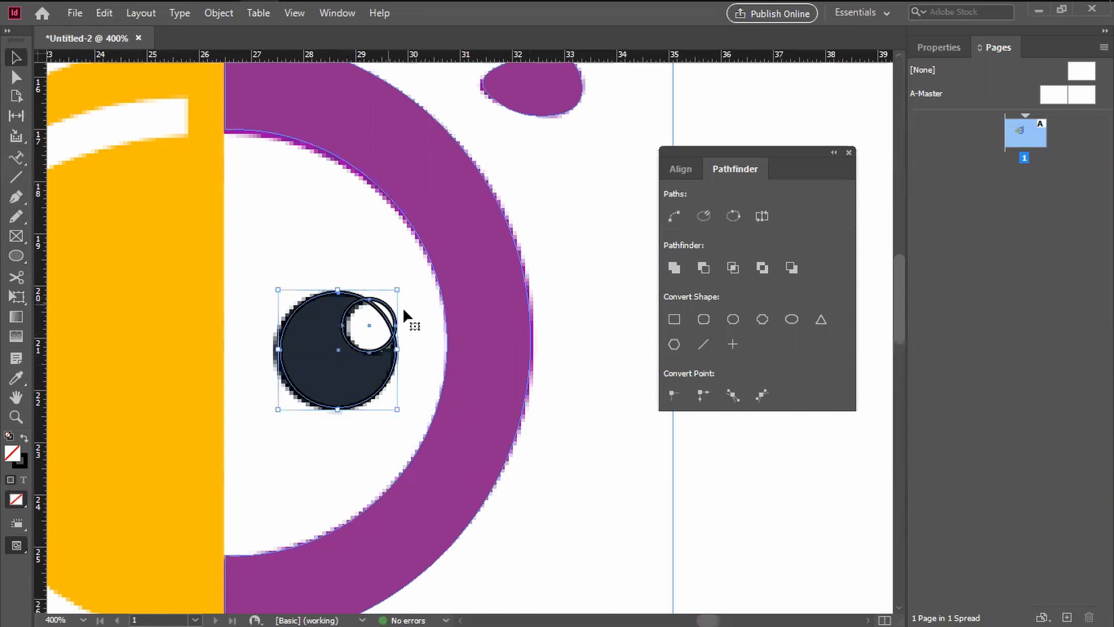
click(704, 268)
click(596, 458)
Step: Swap the pupil shape's fill and stroke, and set its fill to dark blue-grey 232f39
click(367, 410)
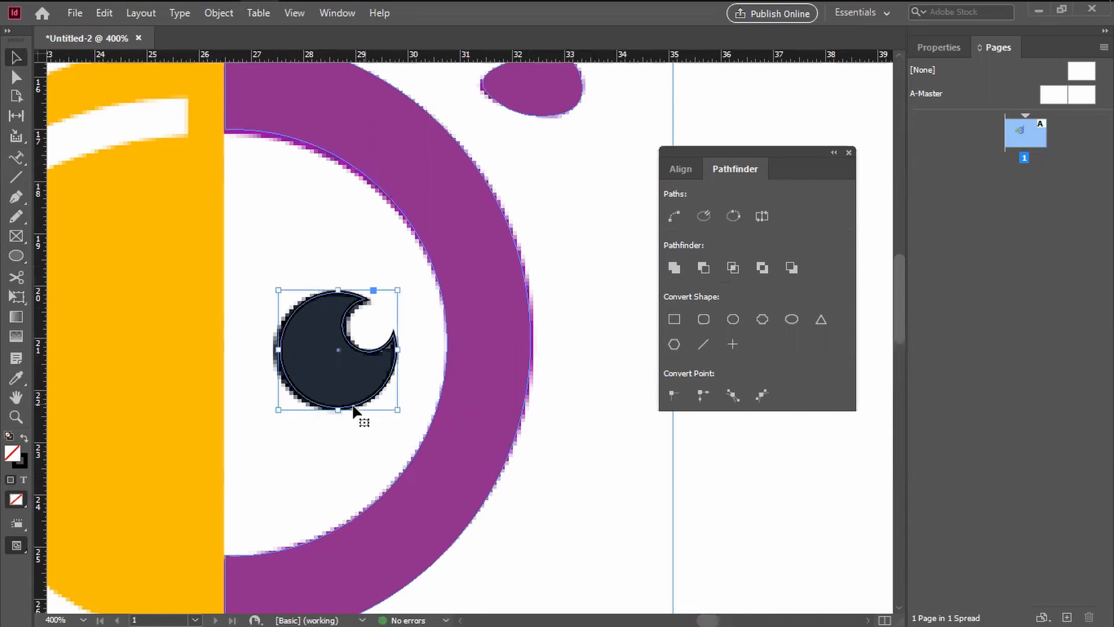
click(24, 437)
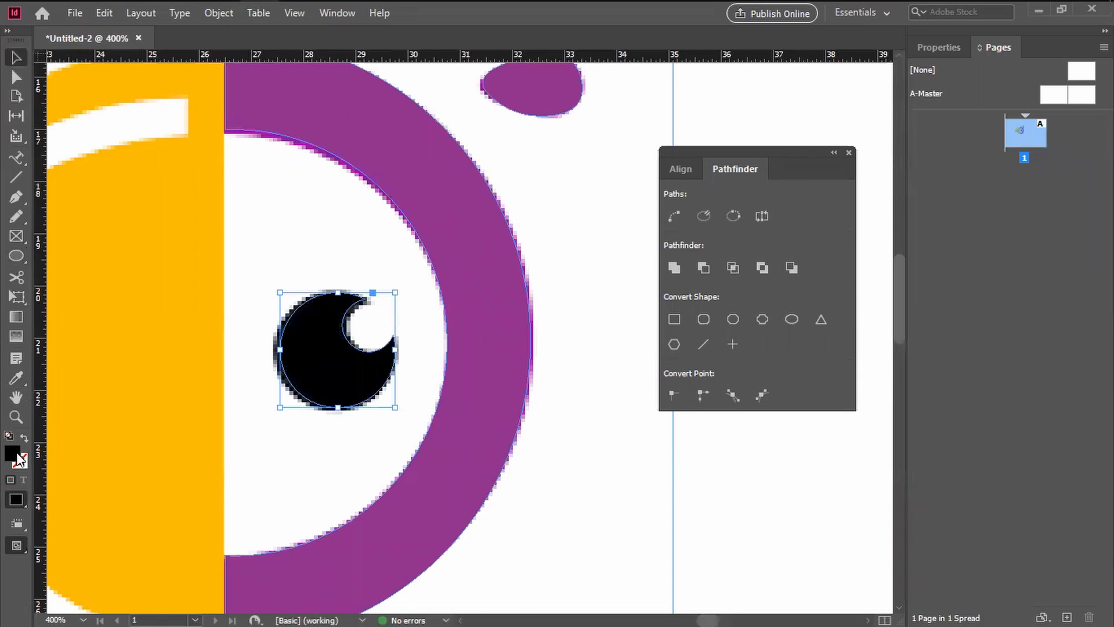
double_click(17, 456)
drag(623, 178, 646, 167)
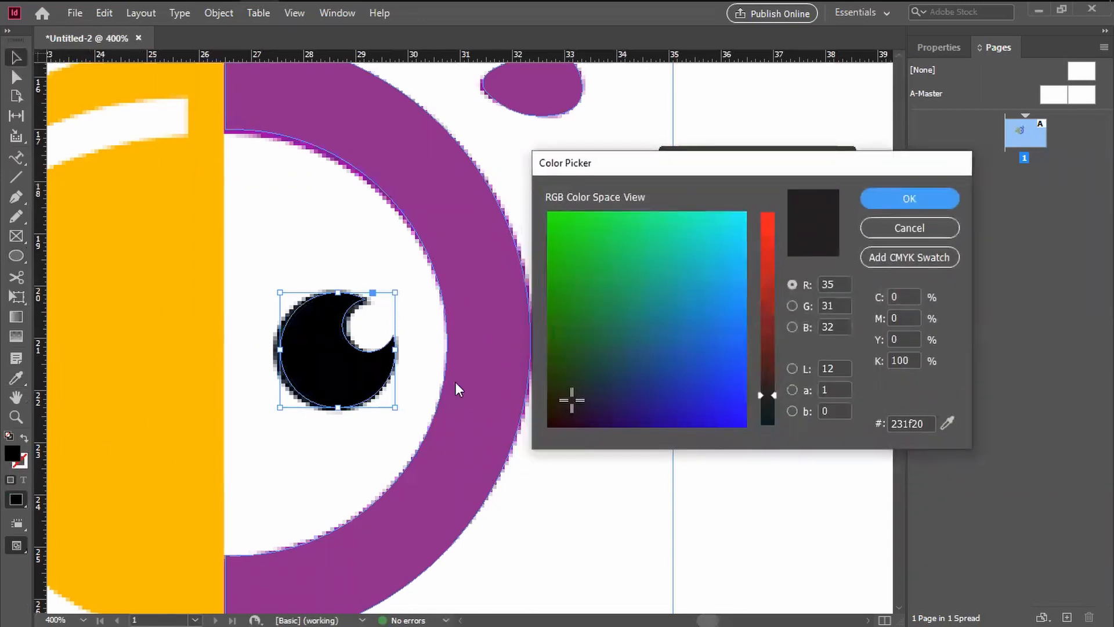
click(557, 381)
drag(563, 392, 569, 397)
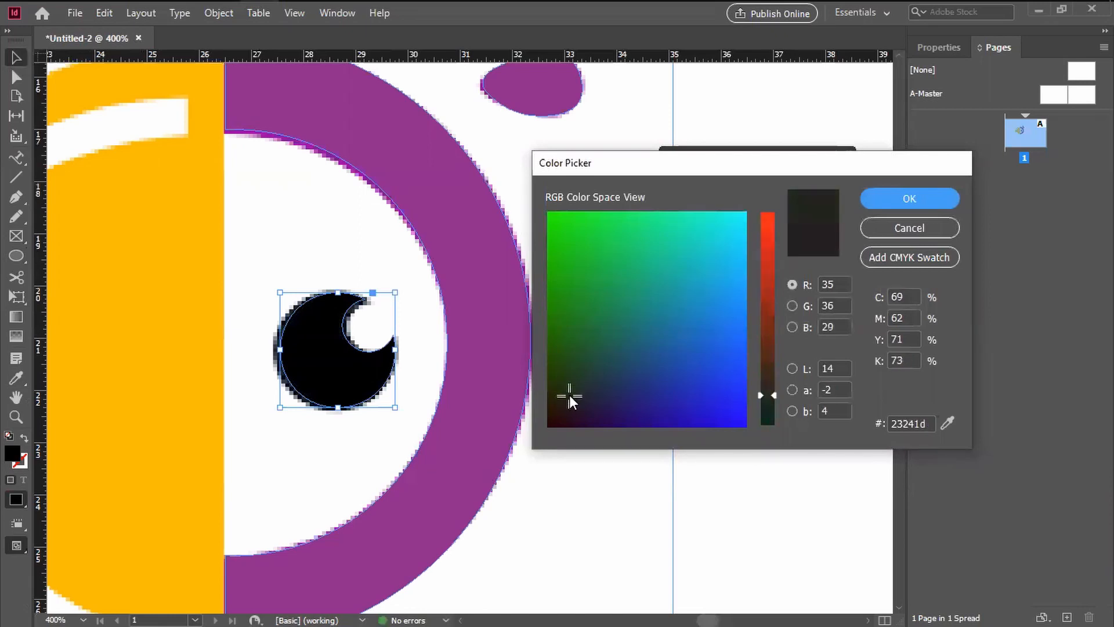
click(571, 403)
click(565, 395)
click(573, 395)
click(583, 383)
click(592, 386)
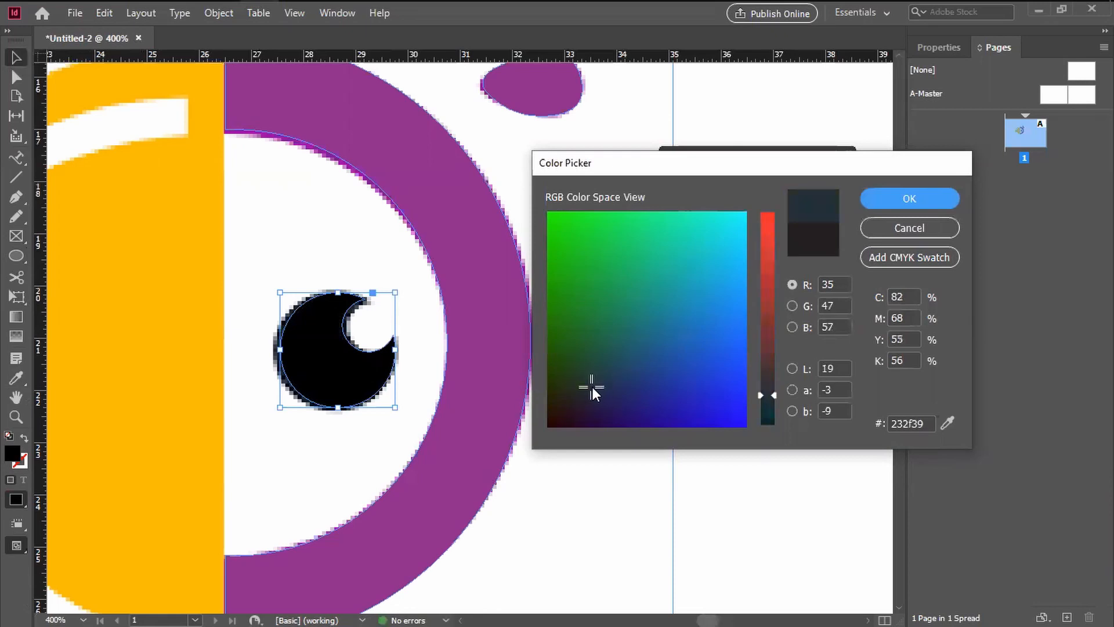
click(907, 205)
Step: Move the pupil shape off the image to check it, and undo the move
click(393, 434)
drag(348, 389, 393, 338)
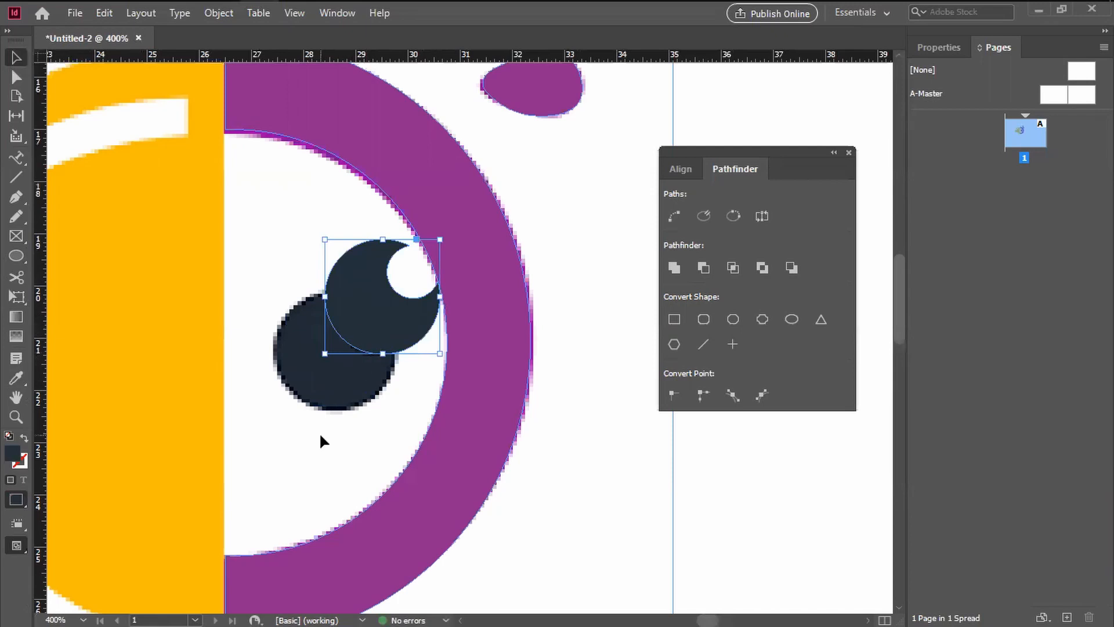
key(ctrl+z)
key(ctrl+z)
click(584, 483)
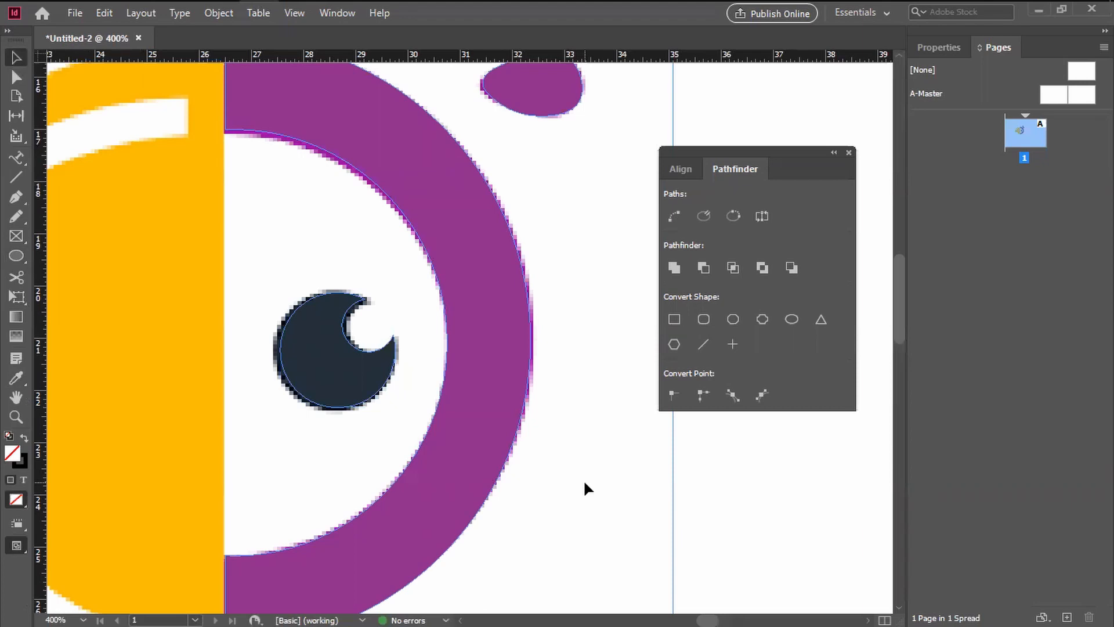
drag(378, 358, 620, 405)
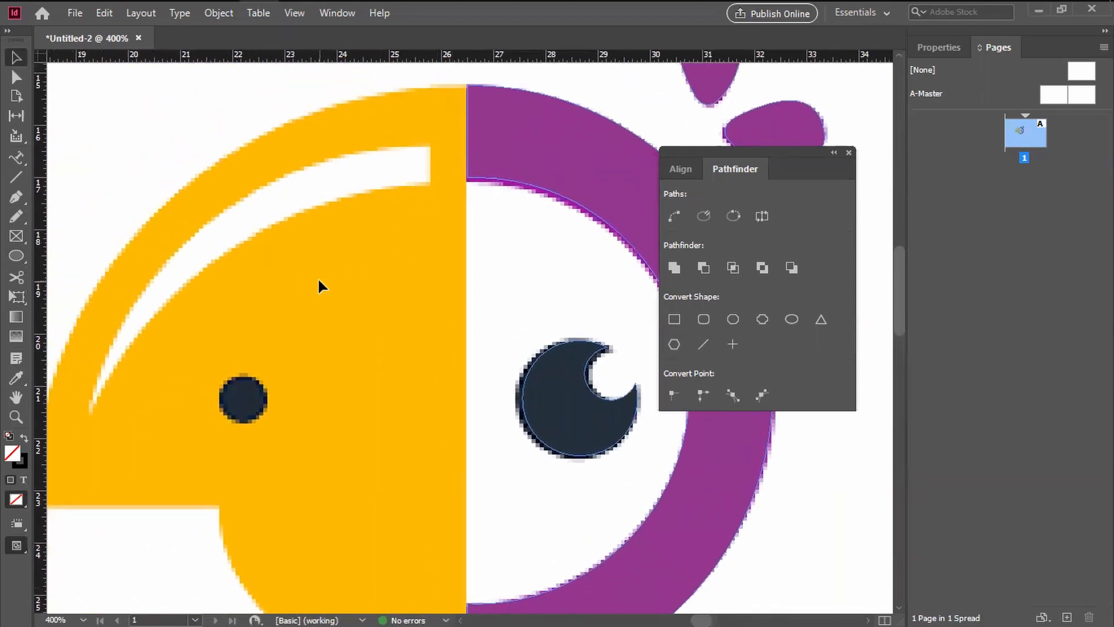
key(ctrl+minus)
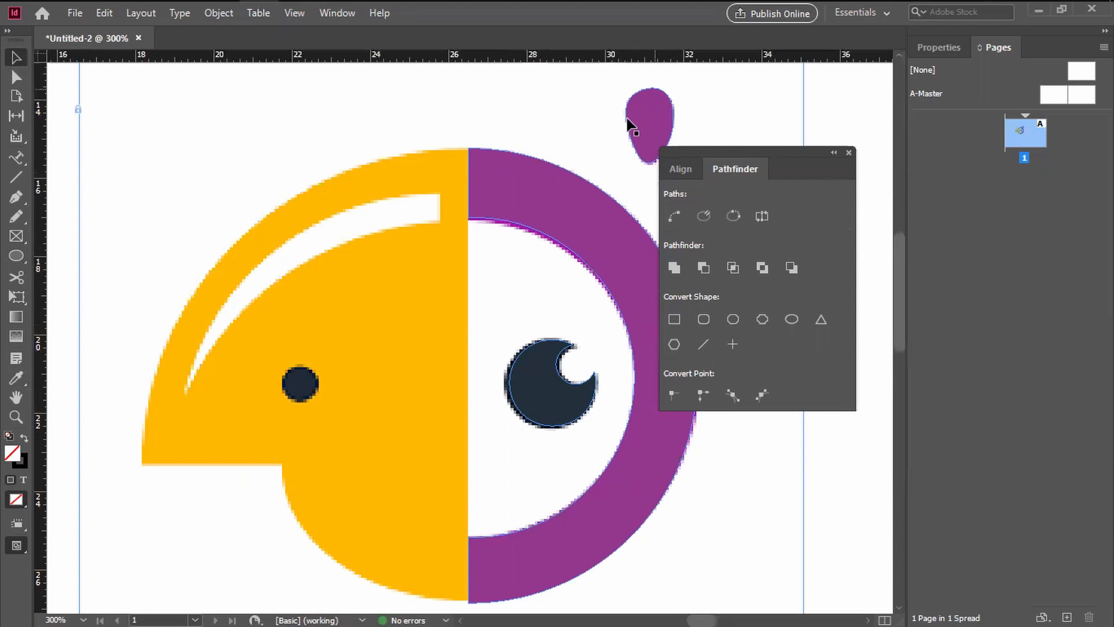
drag(516, 292, 418, 301)
key(ctrl+equal)
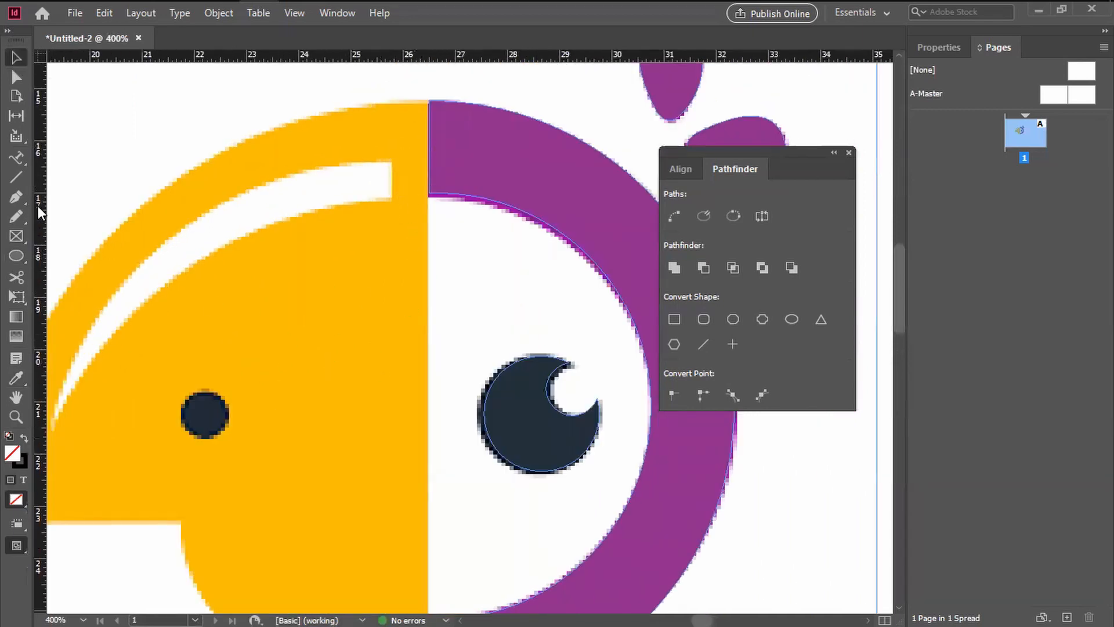
click(17, 198)
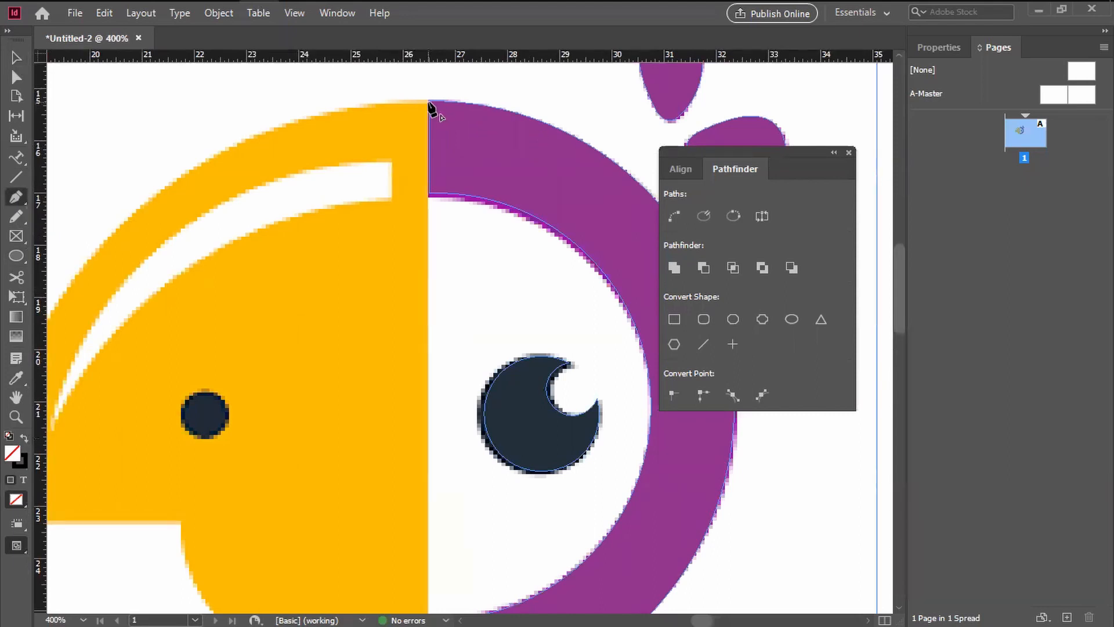
click(20, 56)
Step: Select the half ring, both drops and the pupil, and shift them together away from the beak, clear of the purple and yellow boundary
click(519, 168)
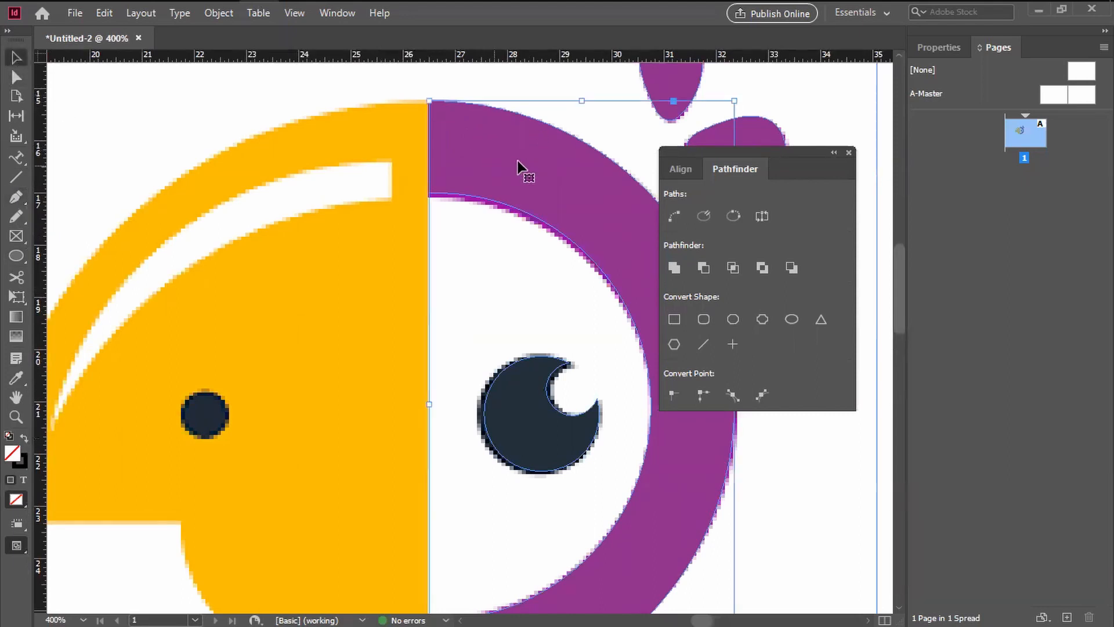
key(ctrl+minus)
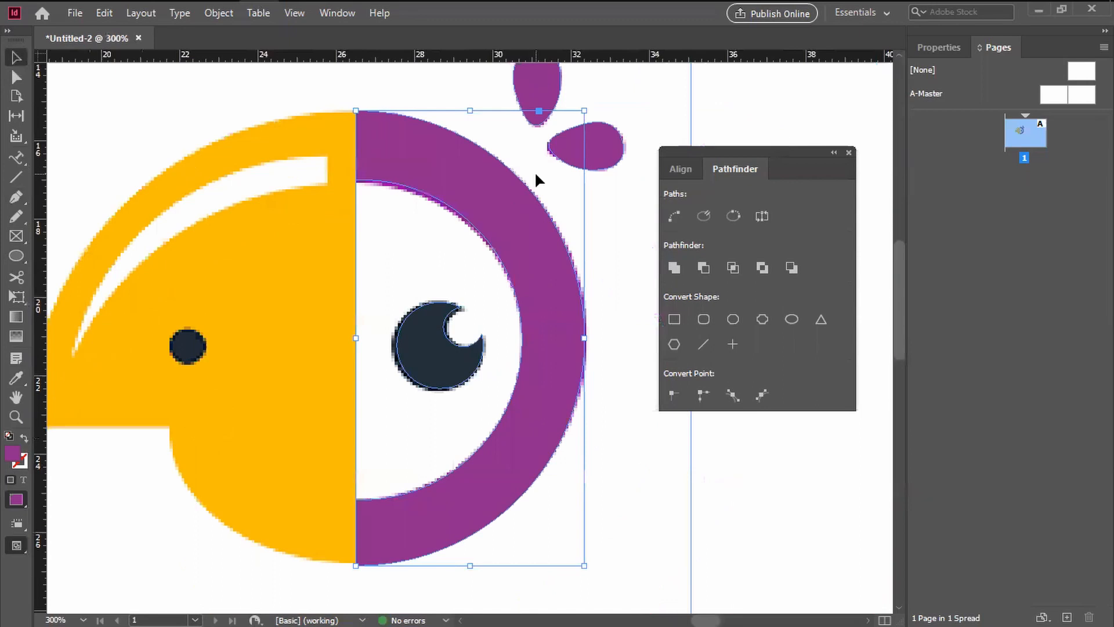
click(538, 98)
shift+click(598, 150)
shift+click(510, 199)
drag(437, 380, 510, 380)
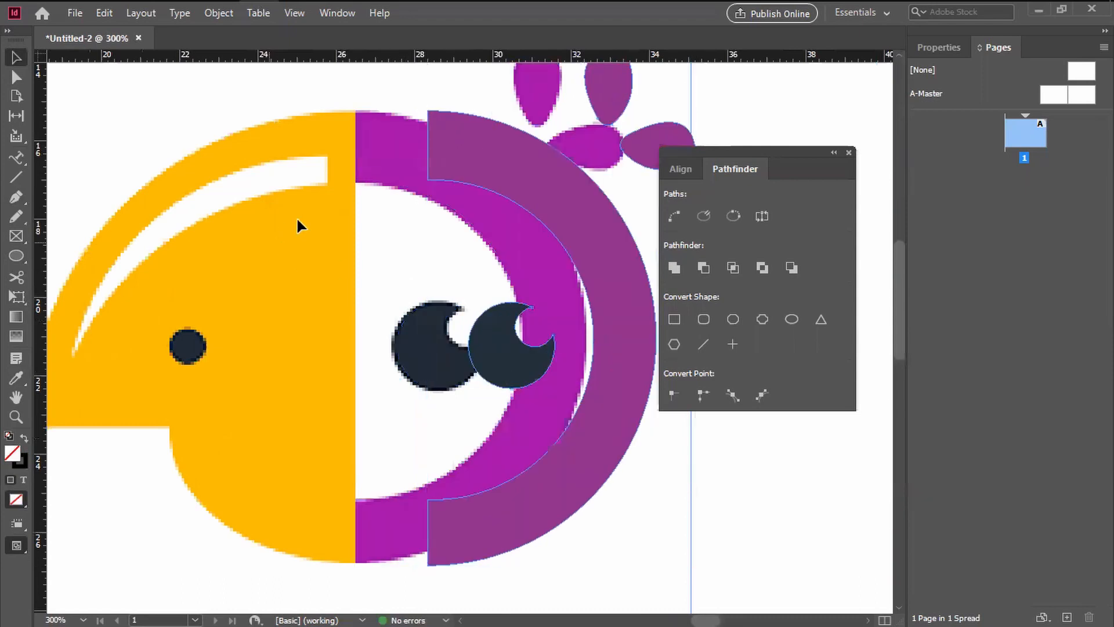
Step: Start a Pen path at the beak's upper corner, where the yellow area meets the purple one
click(16, 197)
key(ctrl+=)
drag(281, 201, 541, 417)
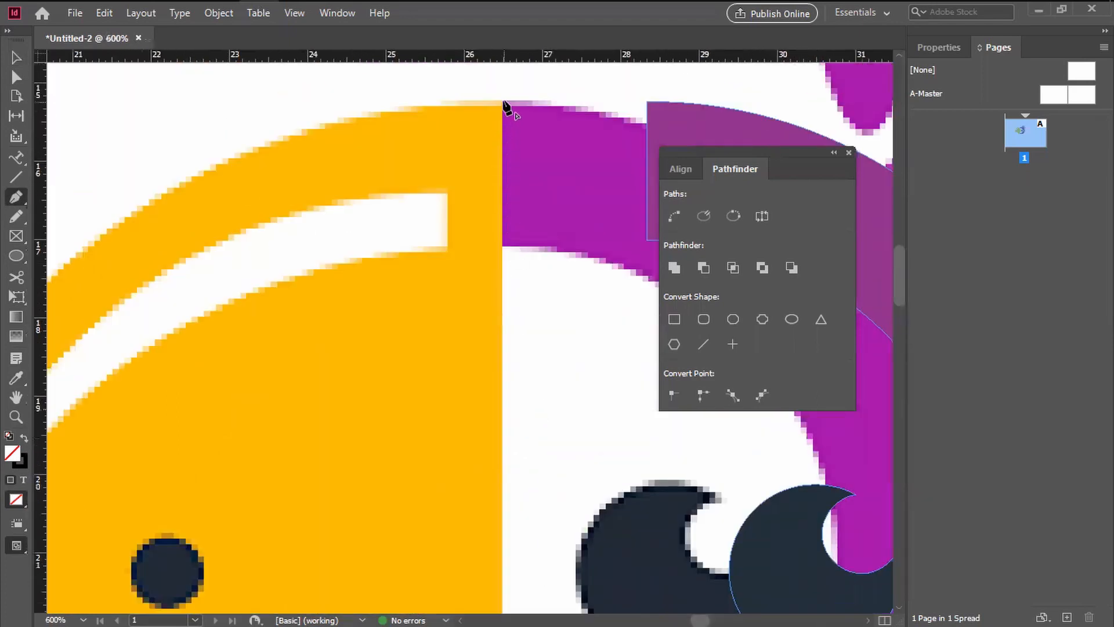
drag(505, 253, 509, 75)
drag(473, 415, 479, 77)
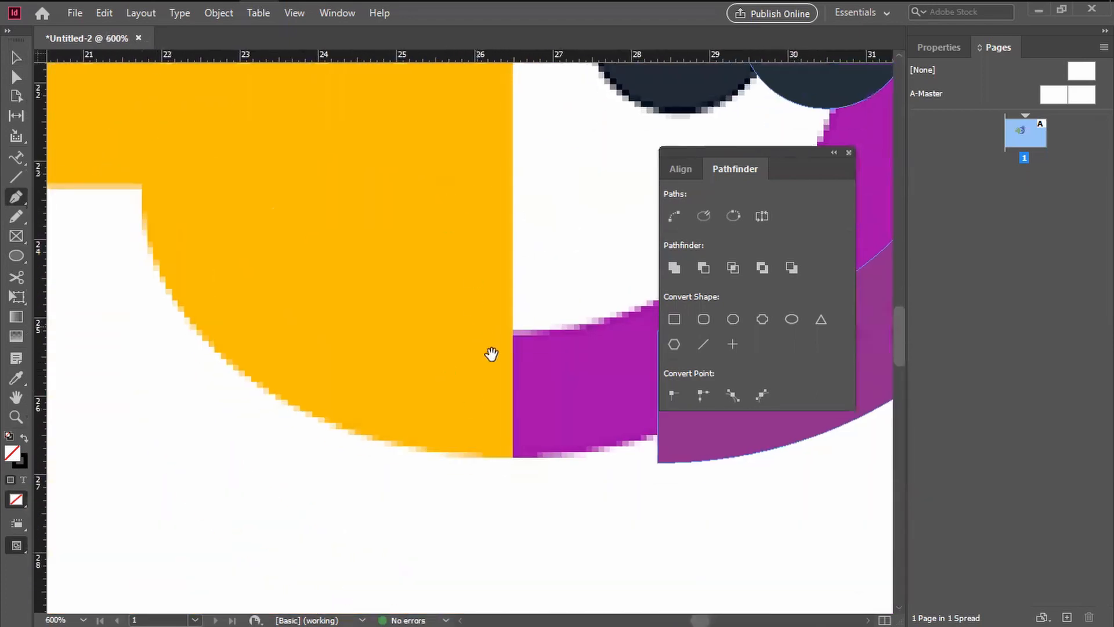
click(512, 457)
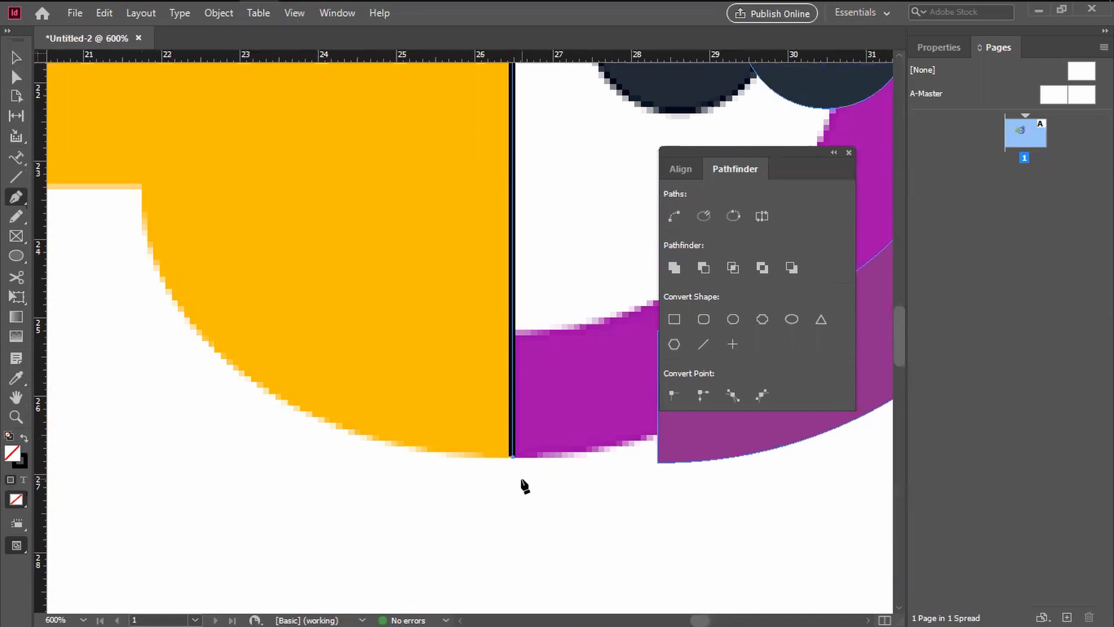
key(ctrl+z)
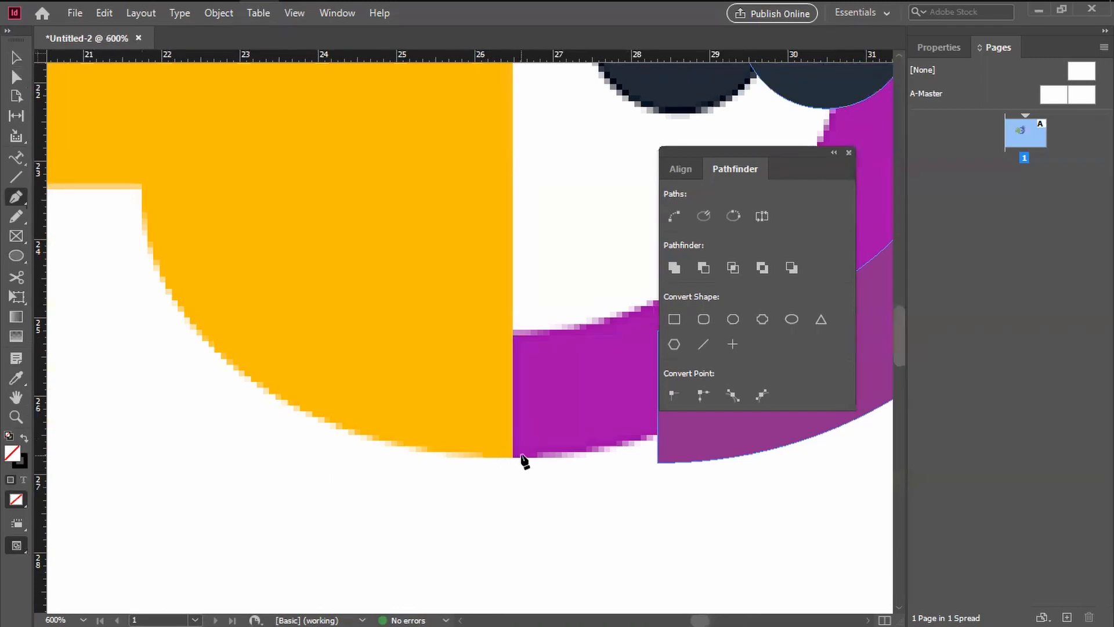
click(520, 458)
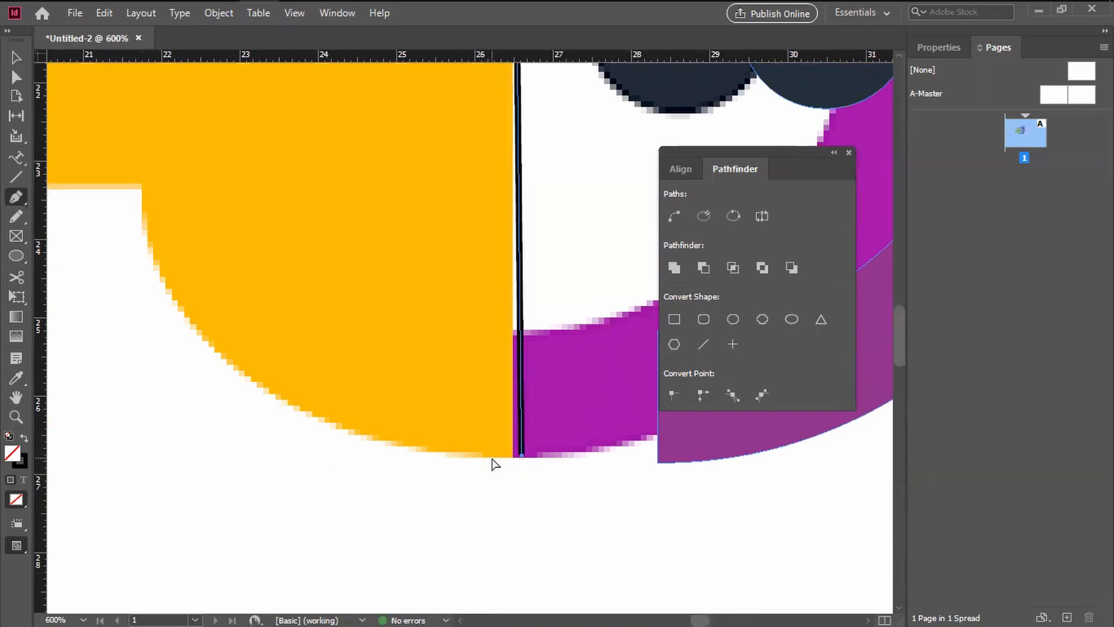
key(ctrl+z)
click(490, 458)
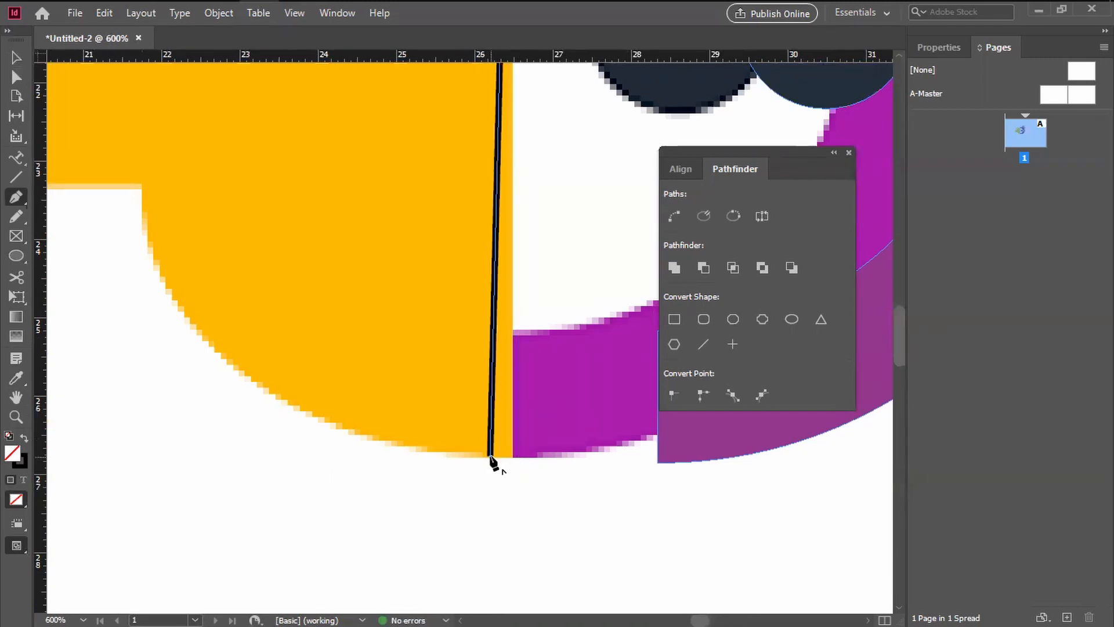
key(ctrl+z)
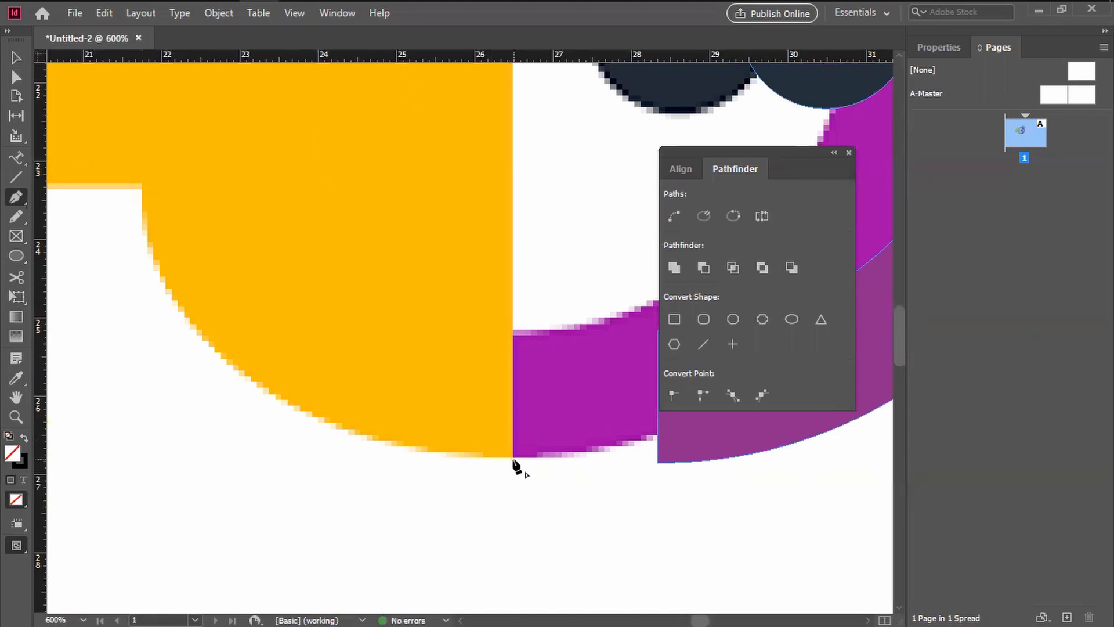
Step: Extend the beak path with a straight vertical edge down to the lower corner where yellow meets purple
shift+click(526, 461)
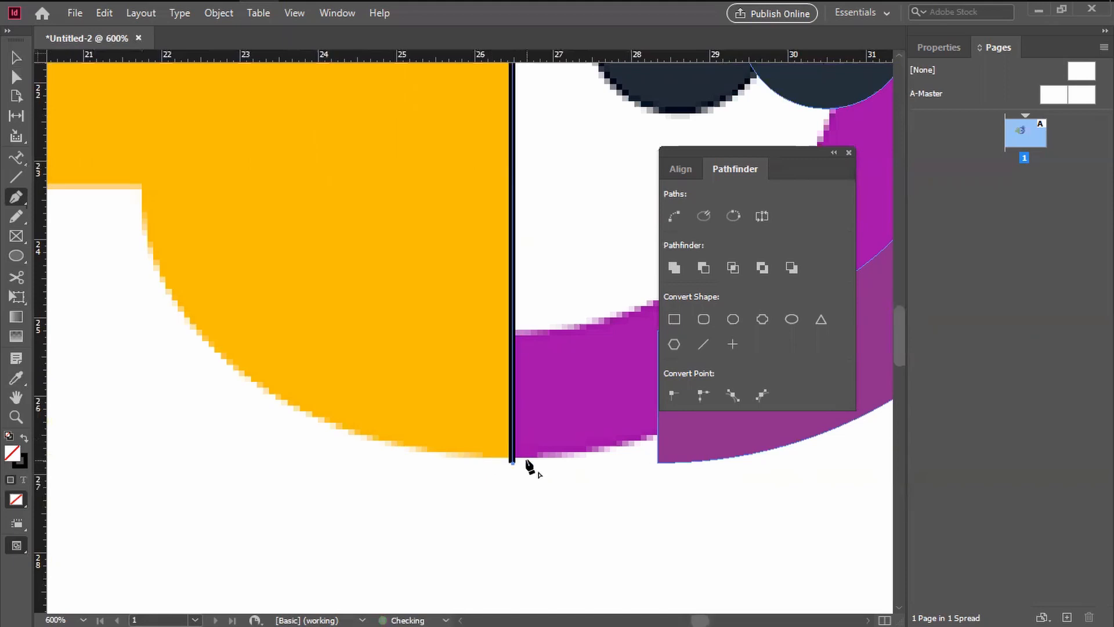
key(ctrl+z)
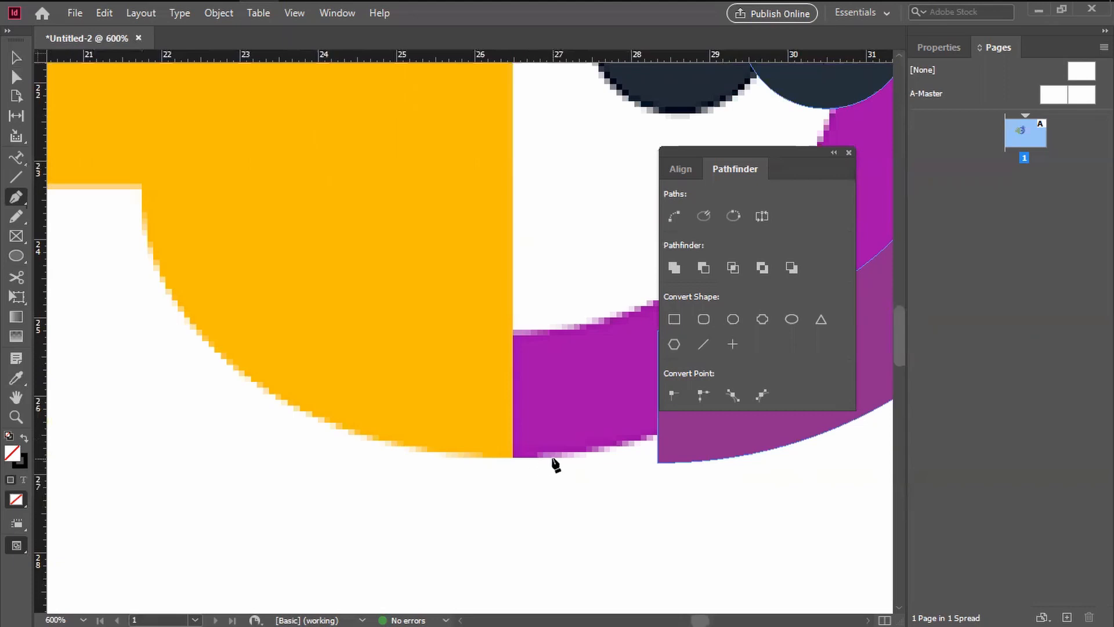
key(ctrl+shift+z)
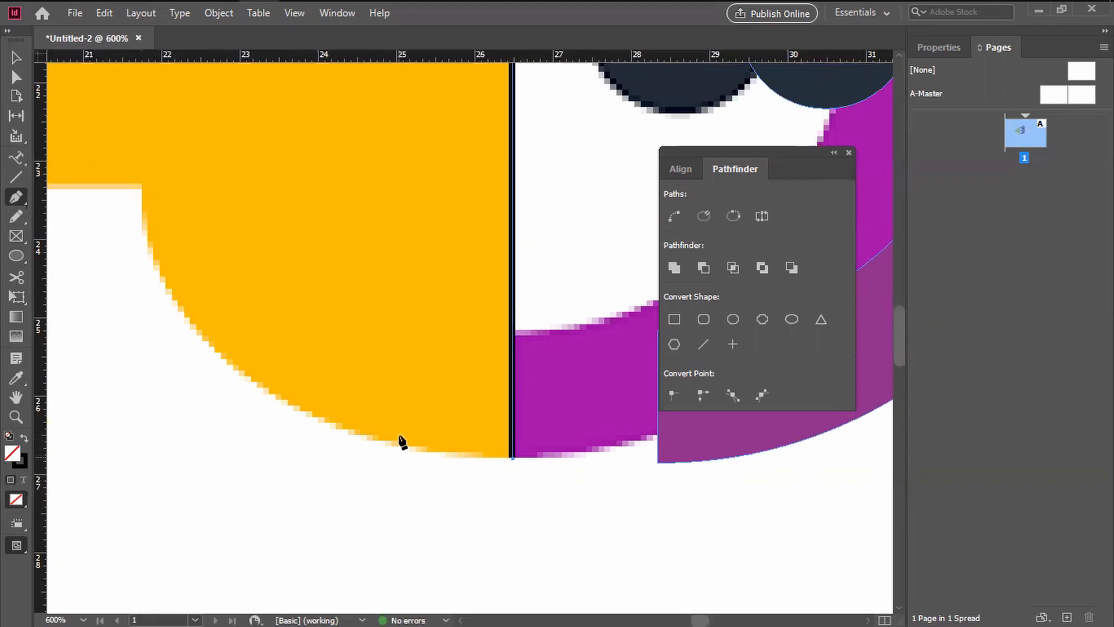
Step: Trace the beak's rounded lower edge with curved Pen segments, from the lower corner up to the notch under the upper beak
drag(456, 445, 522, 476)
key(ctrl+minus)
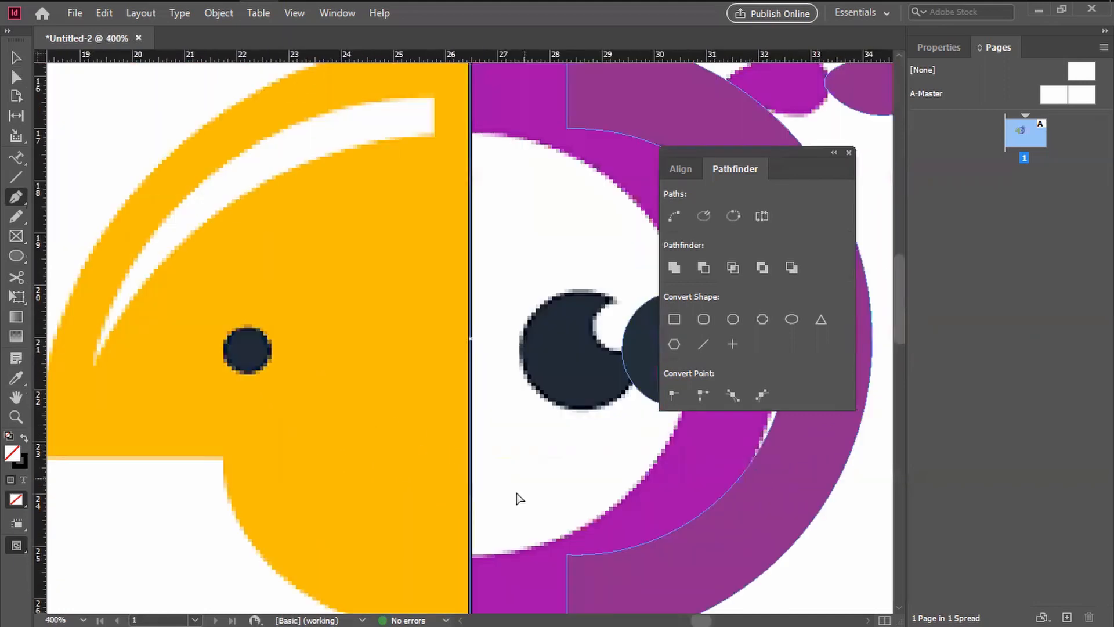
drag(447, 524, 497, 356)
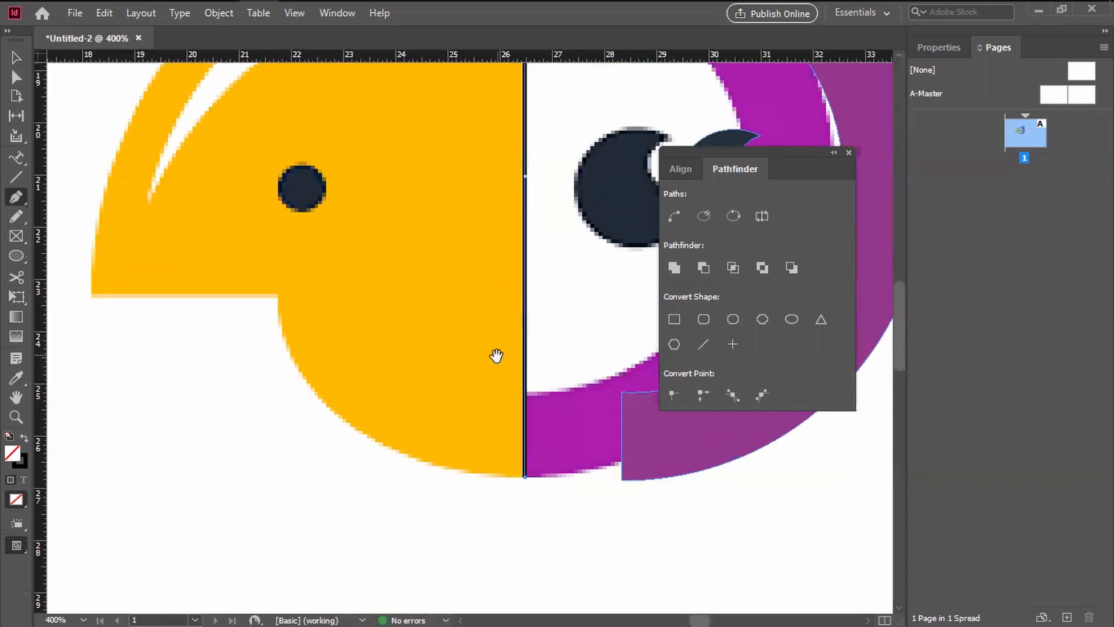
drag(338, 417, 252, 347)
drag(279, 298, 258, 263)
key(ctrl+z)
click(340, 418)
drag(279, 298, 278, 225)
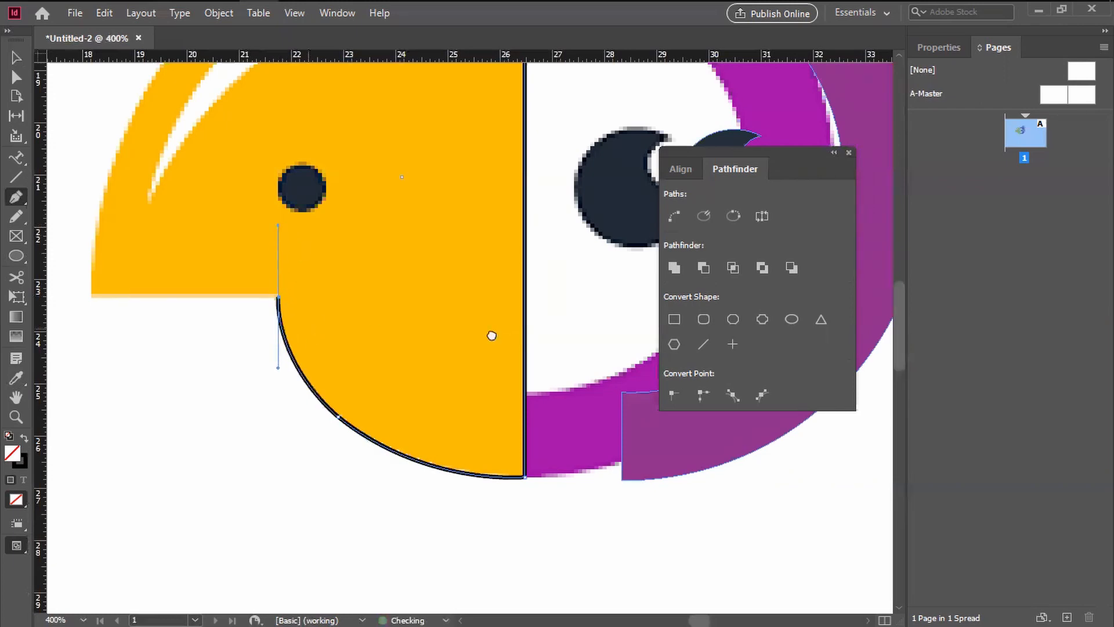
Step: Continue the beak path with a straight edge from the notch to the beak tip, and curve it partway up the outer edge
drag(492, 336, 603, 343)
click(573, 311)
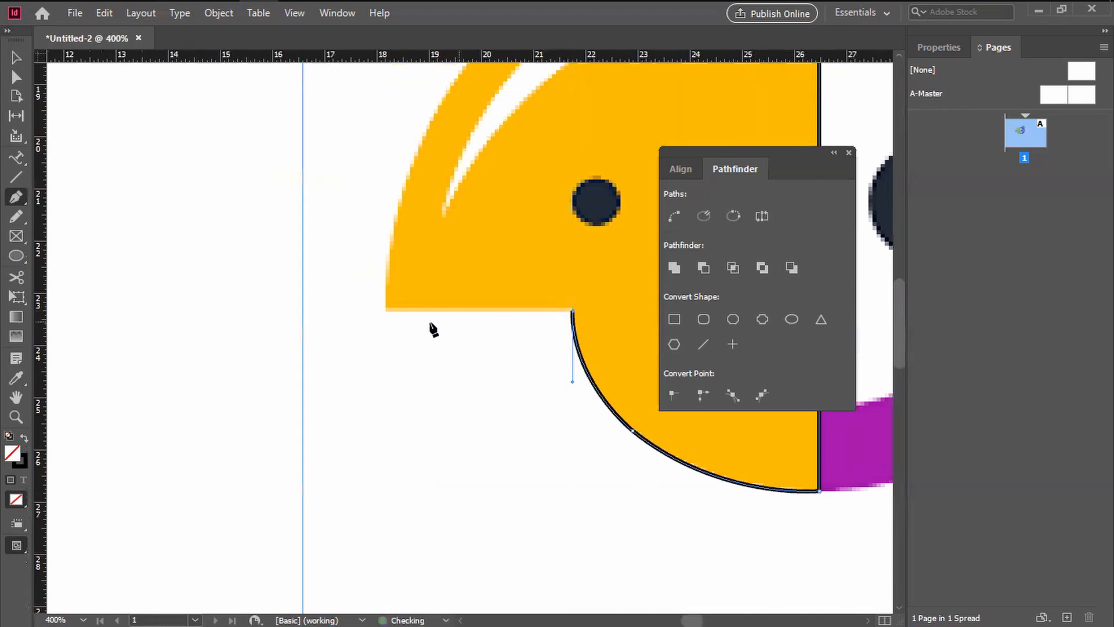
click(386, 308)
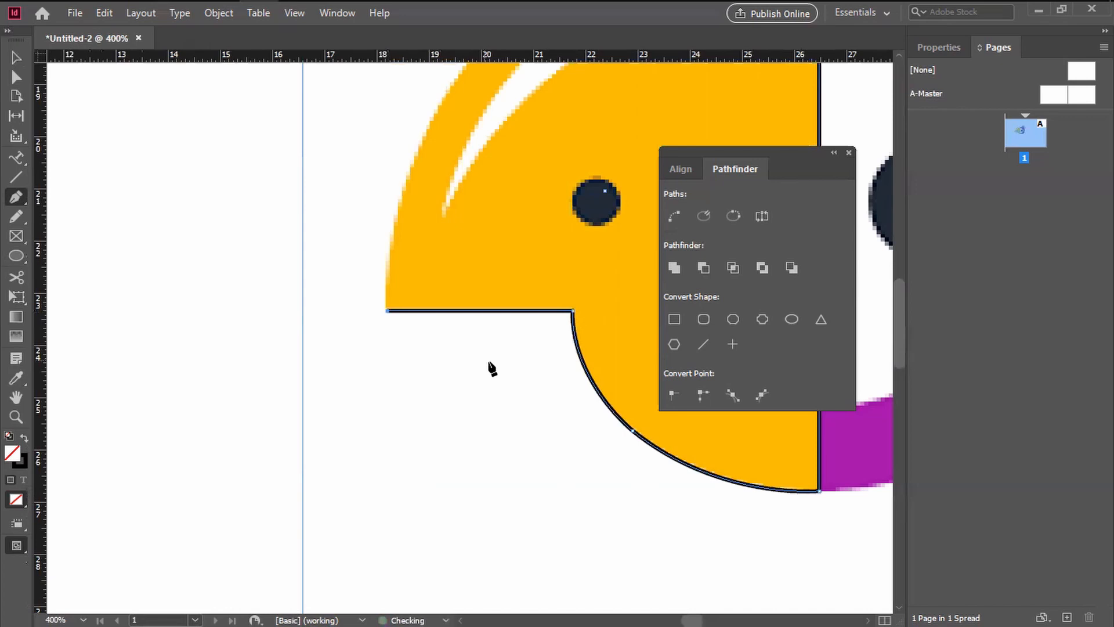
drag(465, 316, 347, 439)
drag(426, 195, 323, 336)
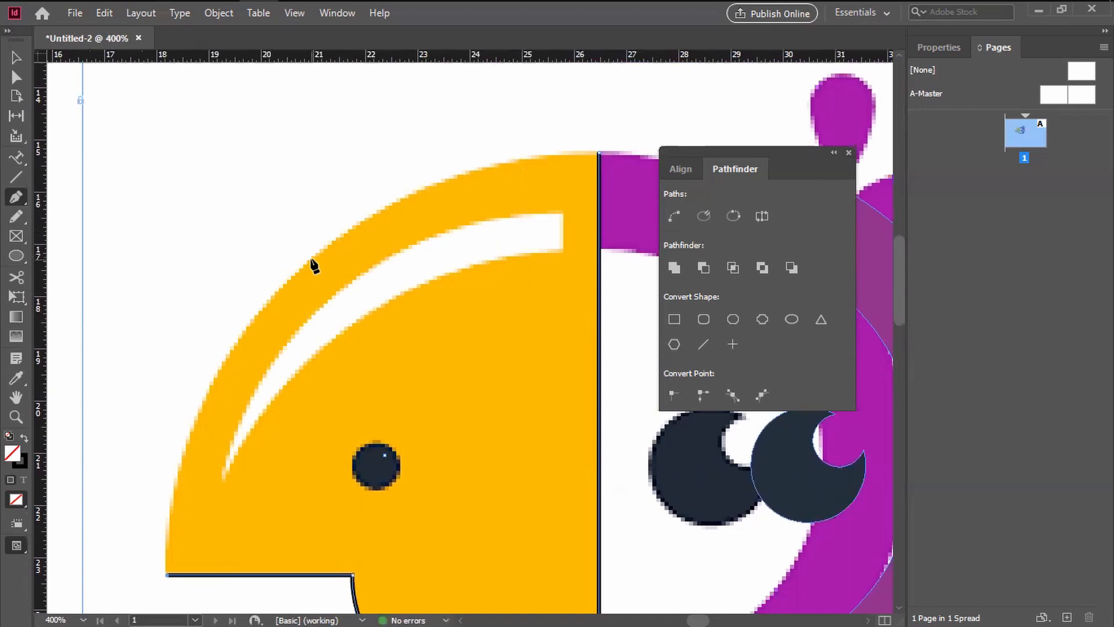
drag(312, 259, 464, 122)
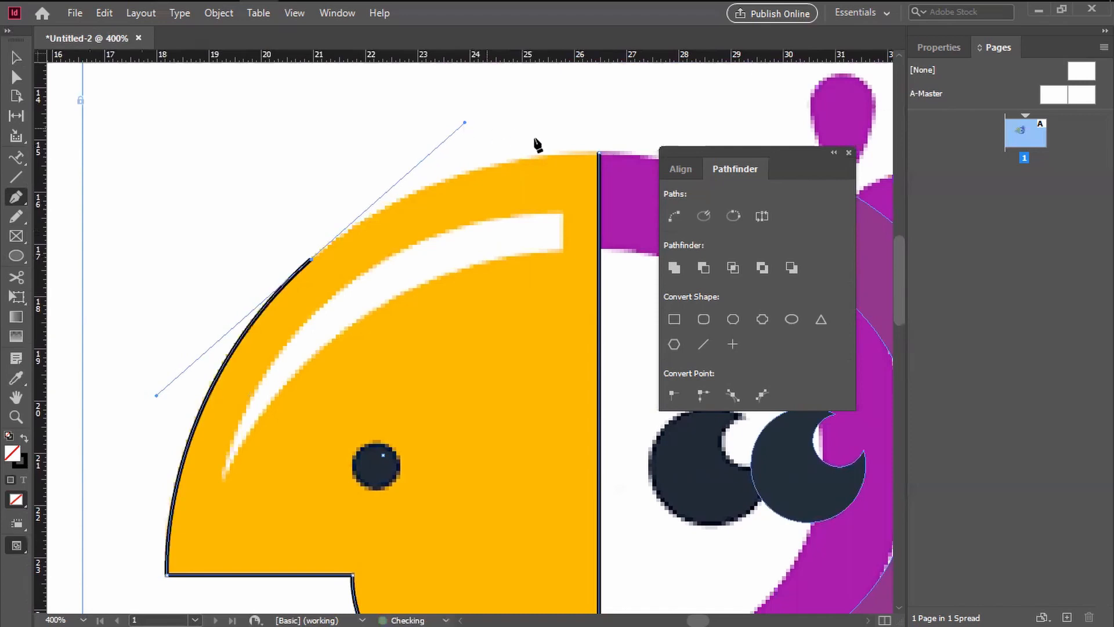
click(601, 154)
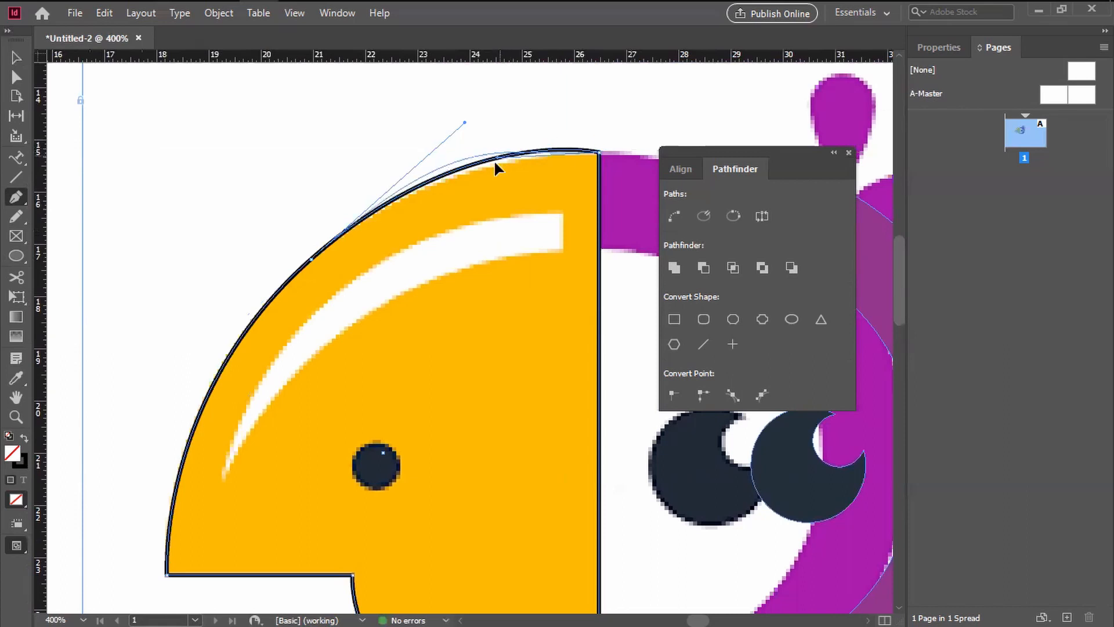
drag(536, 163, 551, 163)
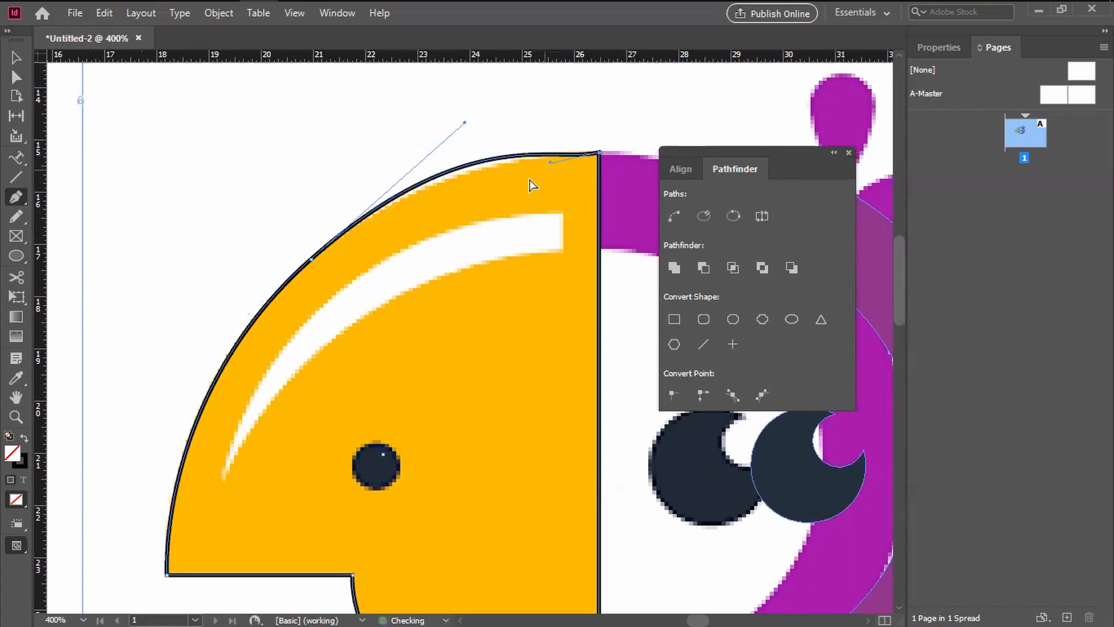
key(ctrl+z)
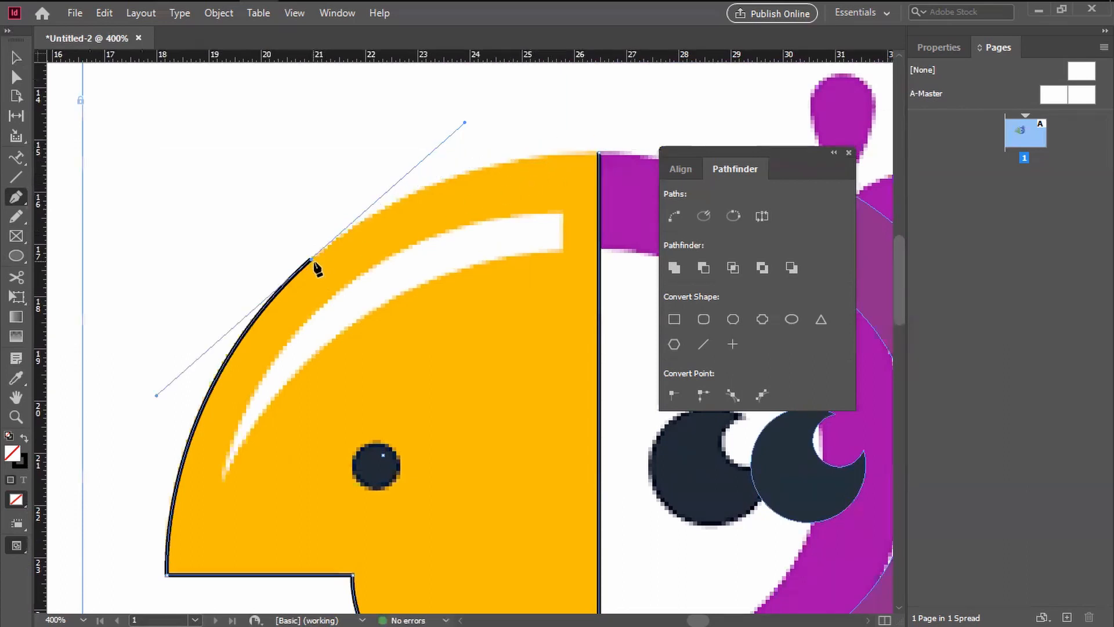
Step: Remove the outgoing handle on the outer edge's middle anchor, close the beak path with a curve at the upper corner, and deselect it
click(314, 261)
key(ctrl+z)
click(312, 260)
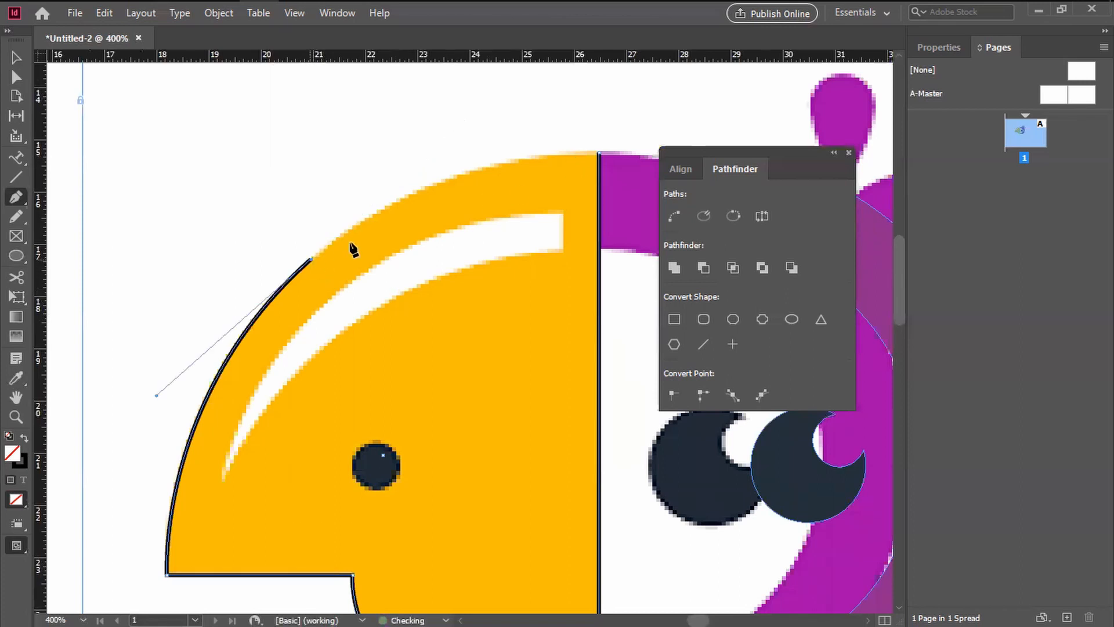
click(601, 155)
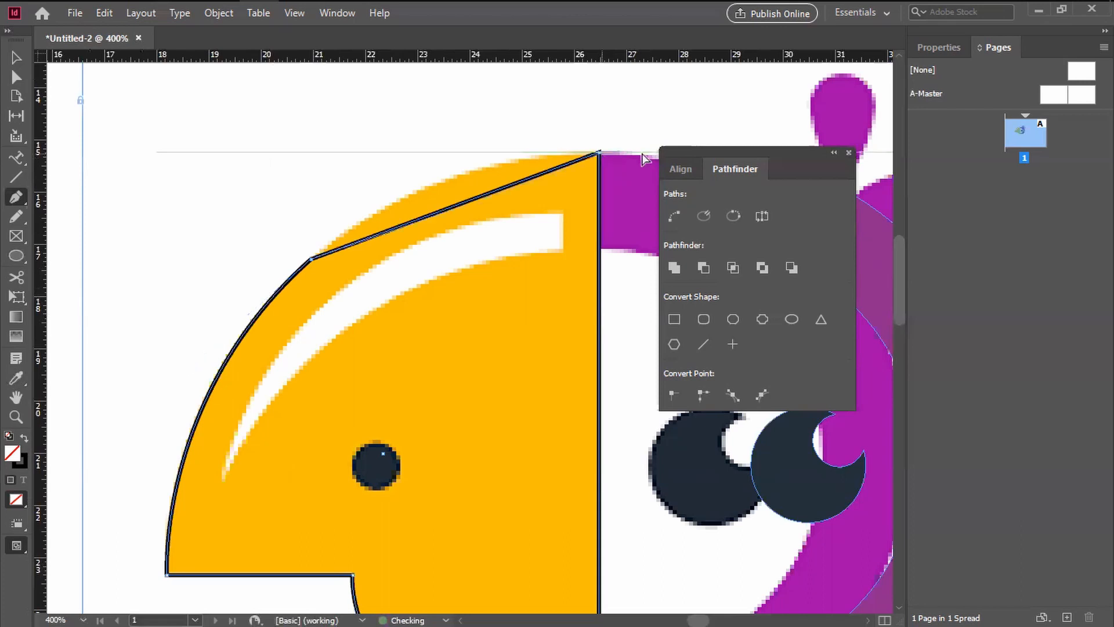
key(ctrl+z)
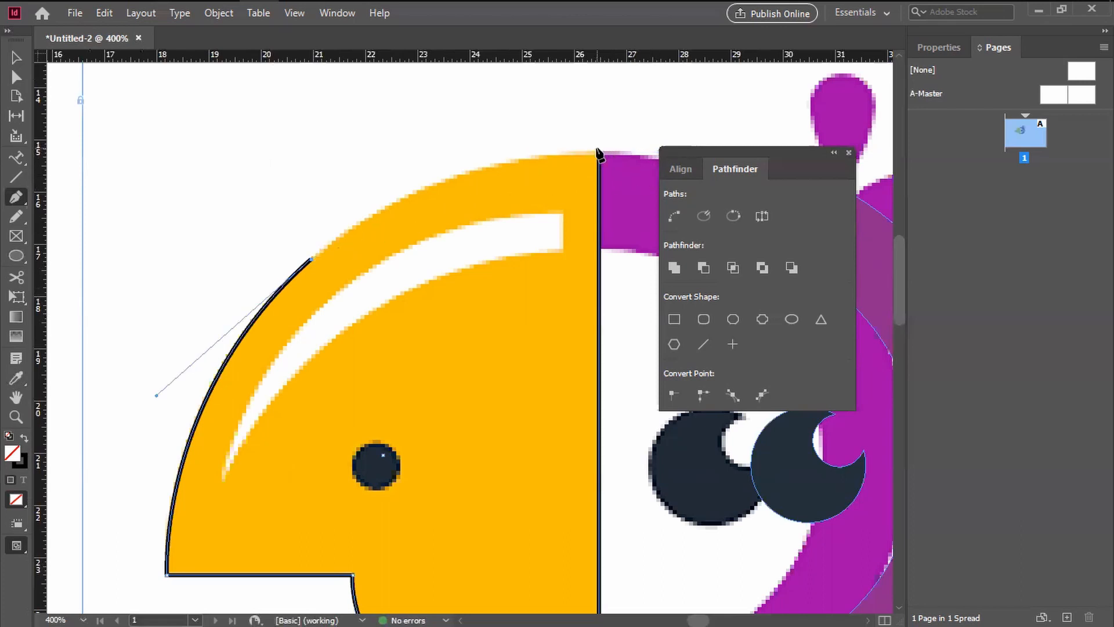
drag(600, 154, 411, 156)
click(16, 58)
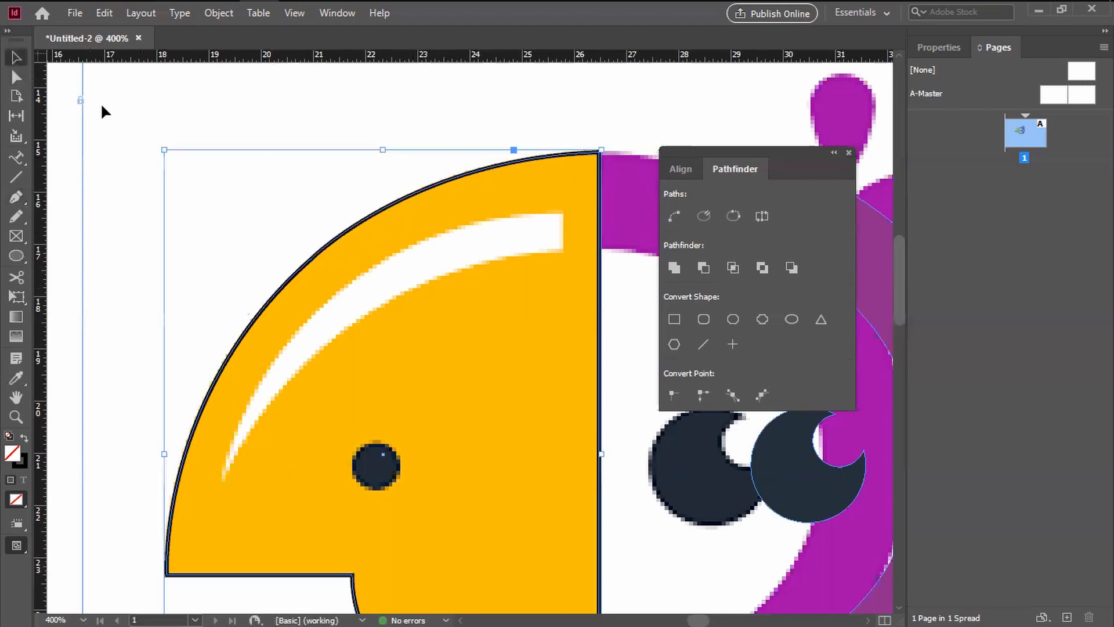
click(280, 140)
Step: Draw a small circle over the beak's dark nostril dot and move it into alignment with the dot
scroll(494, 282, down, 2)
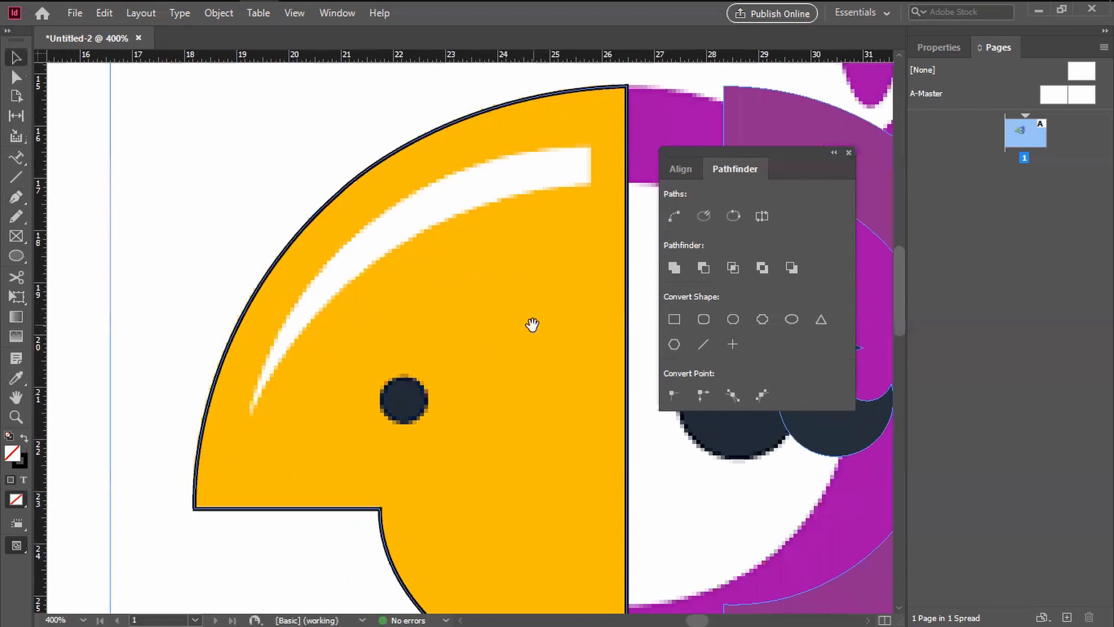
scroll(485, 400, down, 1)
scroll(485, 401, right, 2)
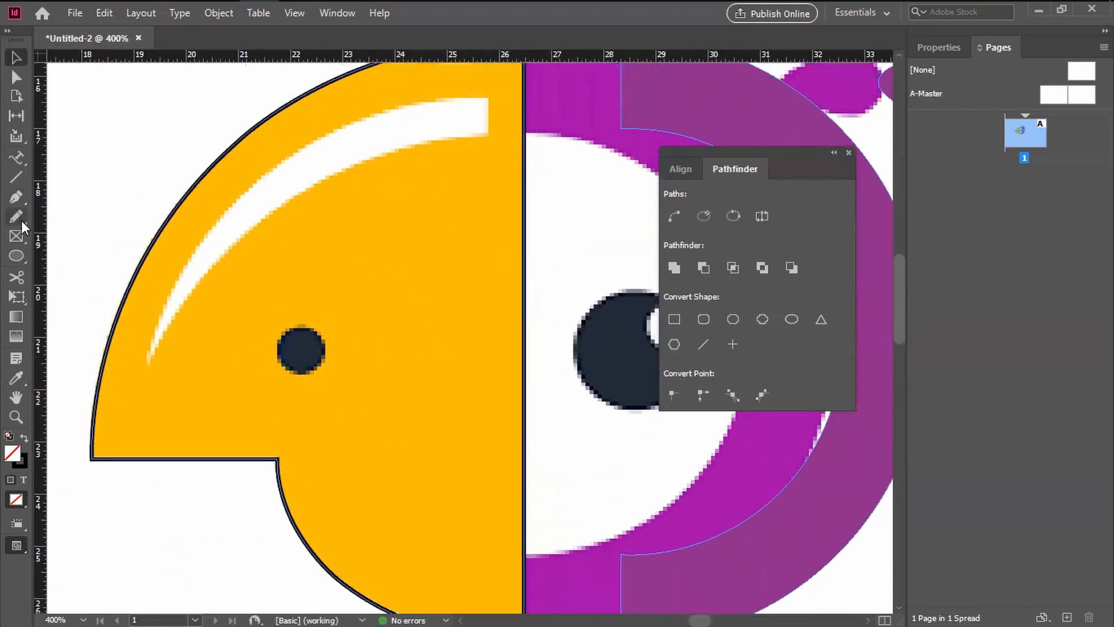
click(16, 256)
drag(280, 322, 327, 381)
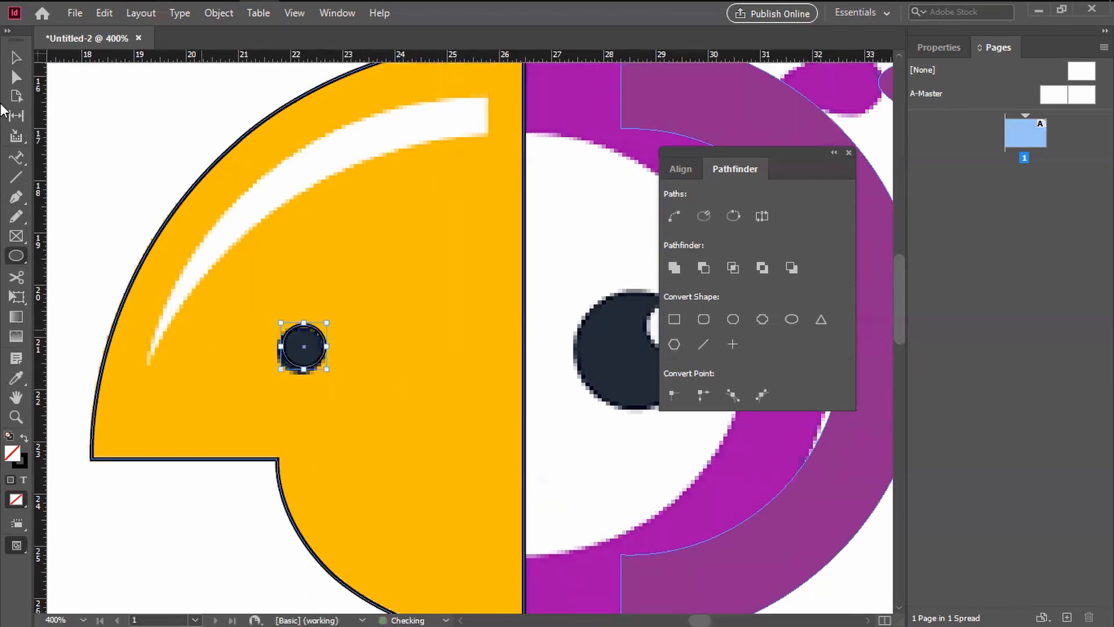
click(16, 57)
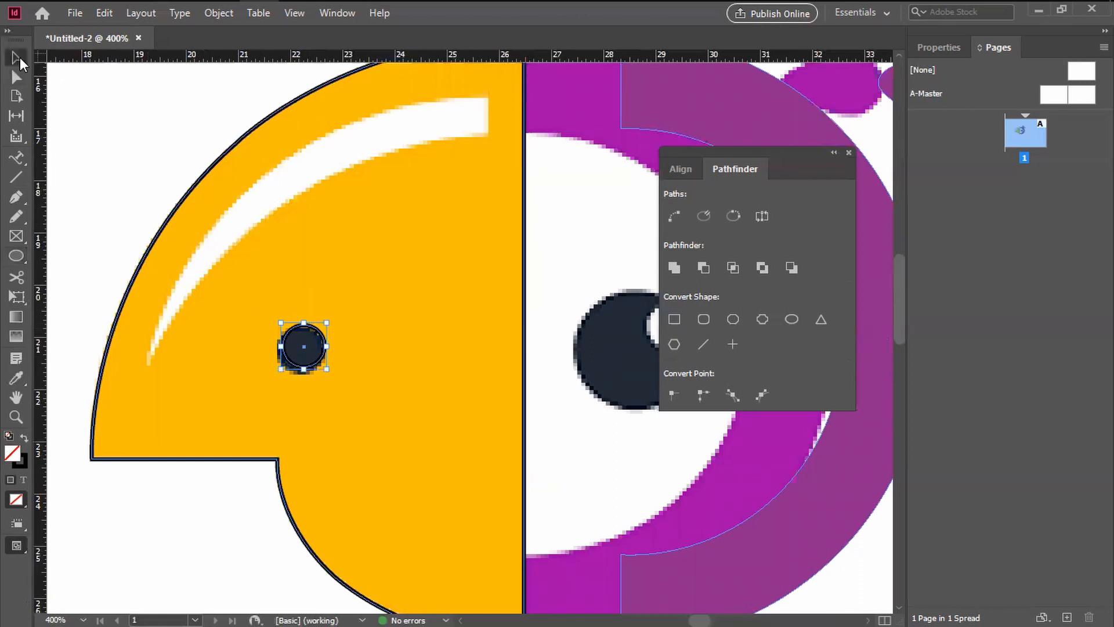
mouse_move(320, 342)
mouse_down()
mouse_move(386, 378)
mouse_move(320, 348)
mouse_up()
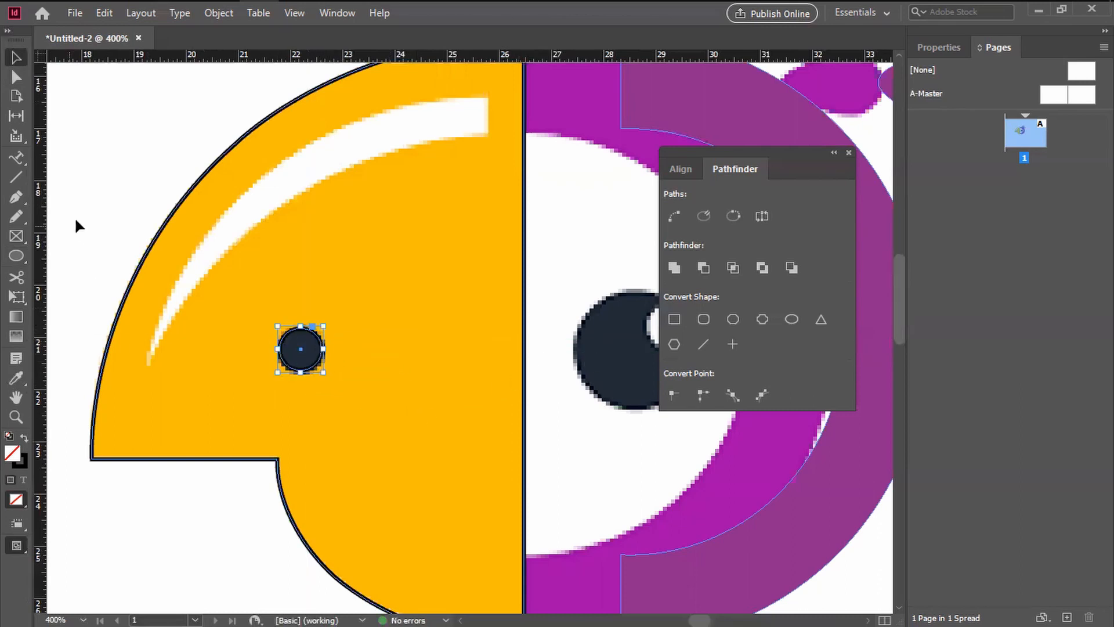
click(269, 277)
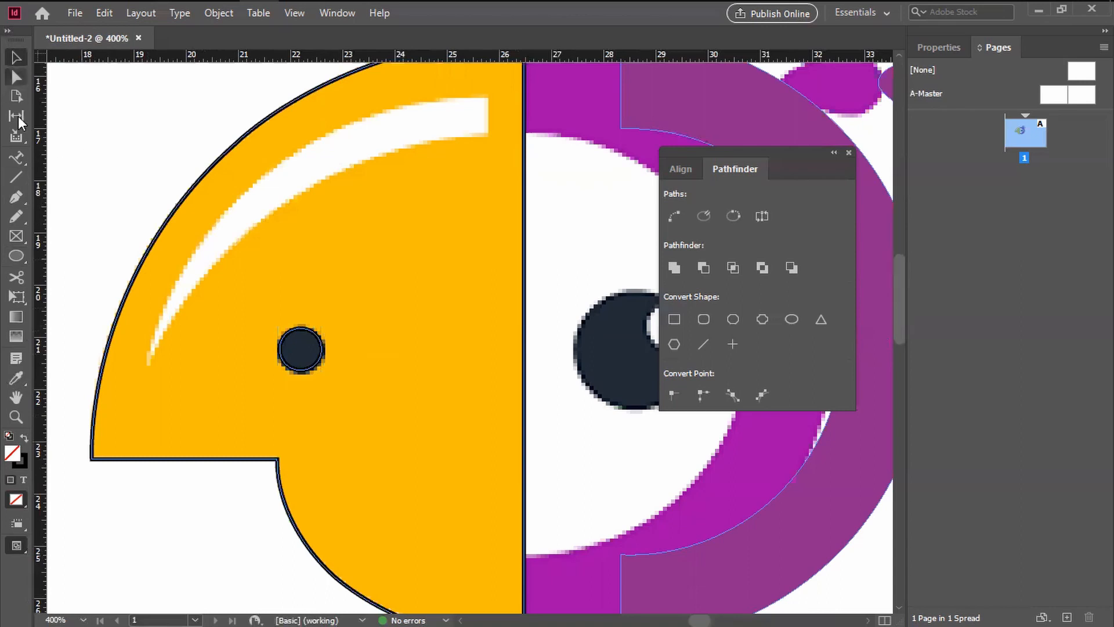
Step: Trace the white beak highlight's short vertical end and its lower curve down to the pointed tip with the Pen tool
click(15, 197)
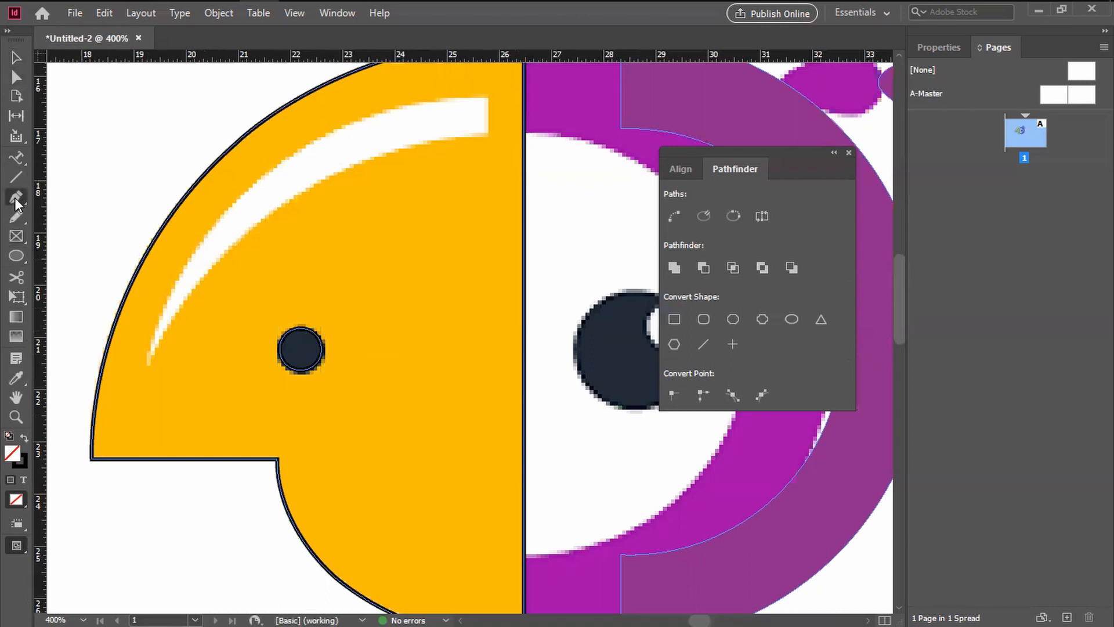
click(490, 99)
click(491, 136)
drag(270, 266, 375, 303)
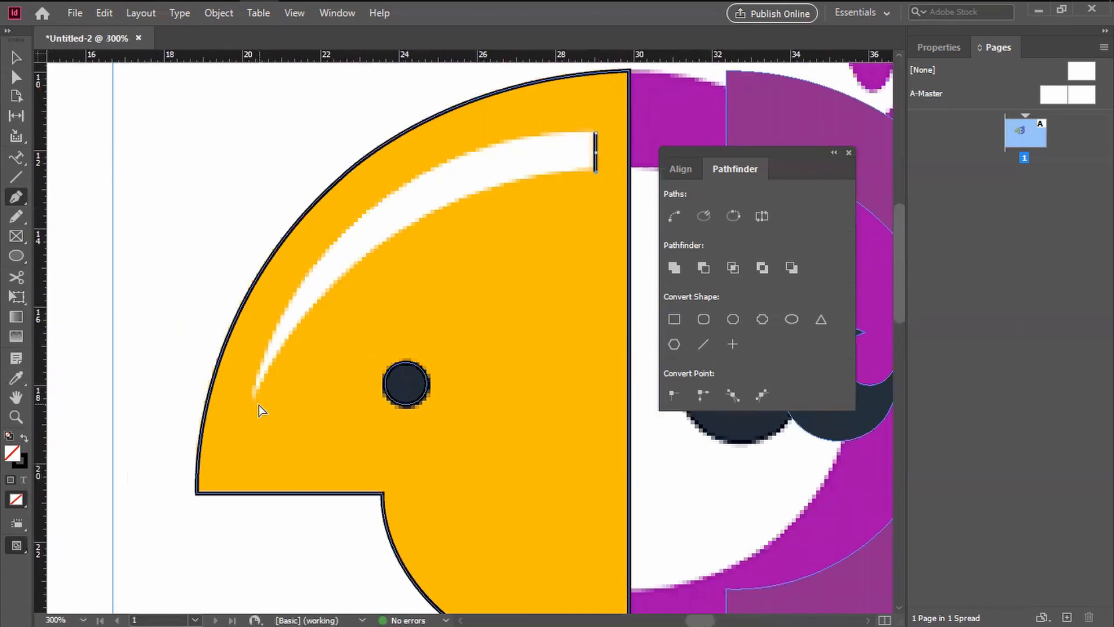
key(ctrl+minus)
drag(375, 461, 418, 294)
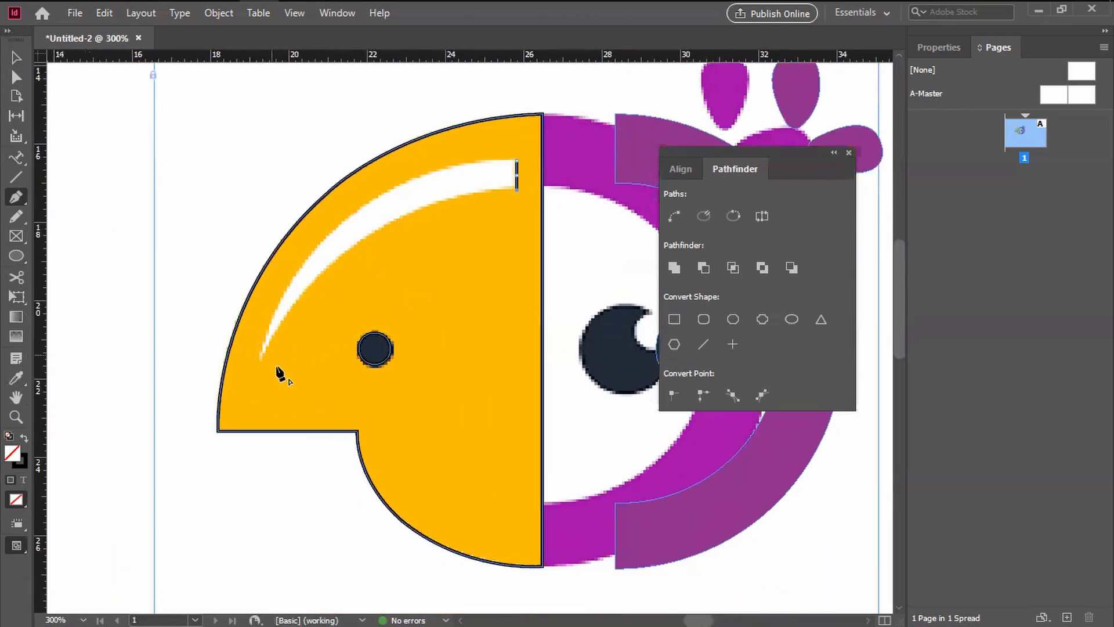
drag(263, 358, 173, 537)
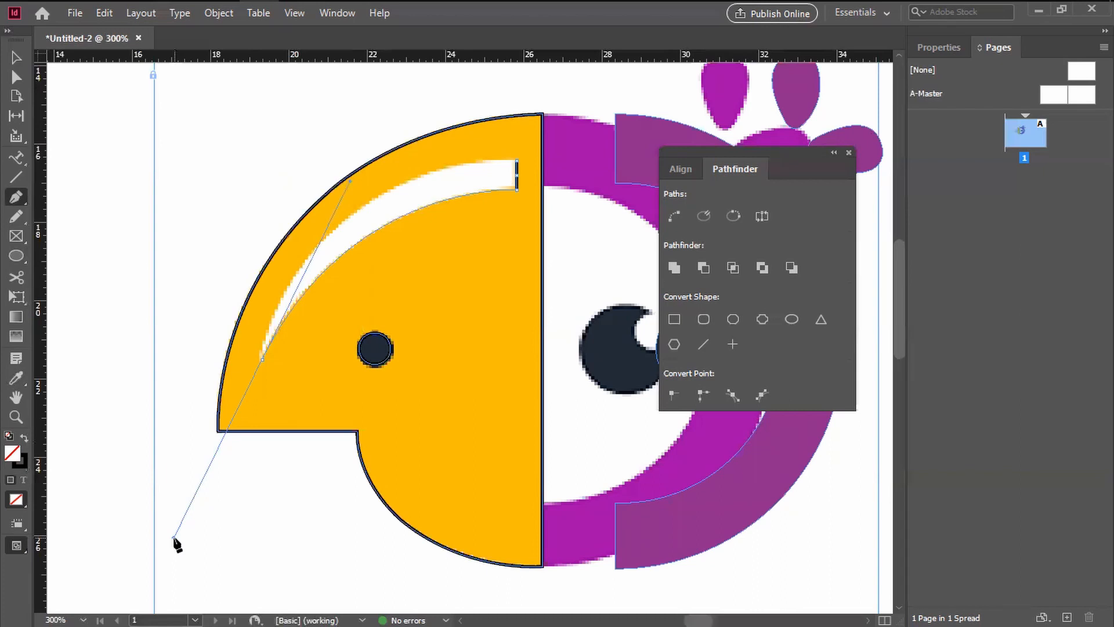
Step: Turn the highlight's tip into a sharp corner and close the path along its upper curve
click(261, 359)
drag(426, 270, 317, 420)
drag(408, 299, 181, 304)
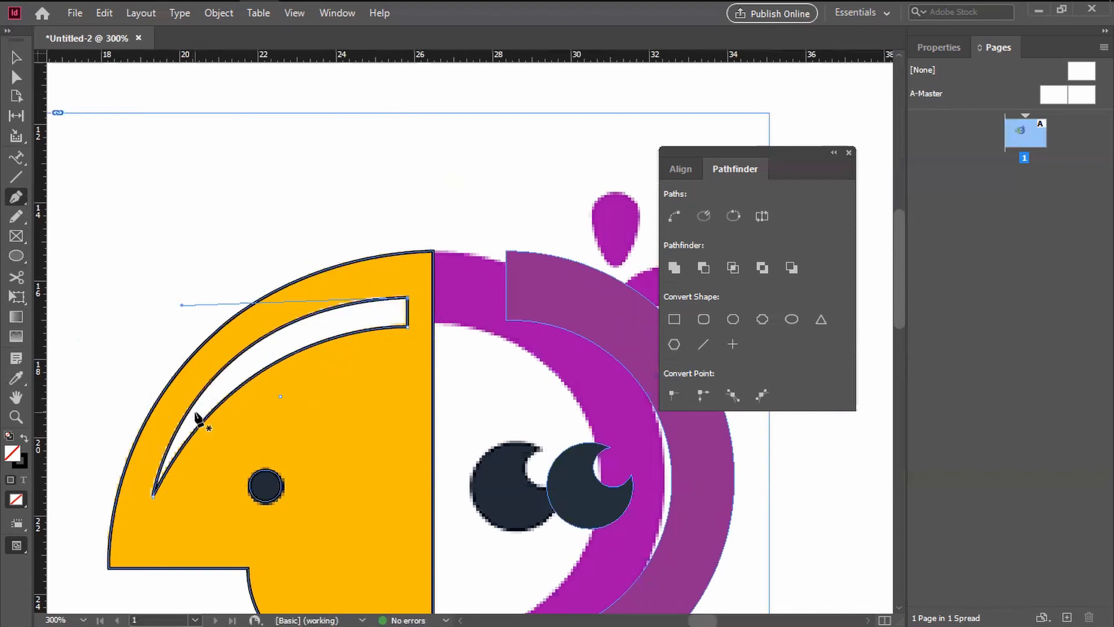
click(14, 58)
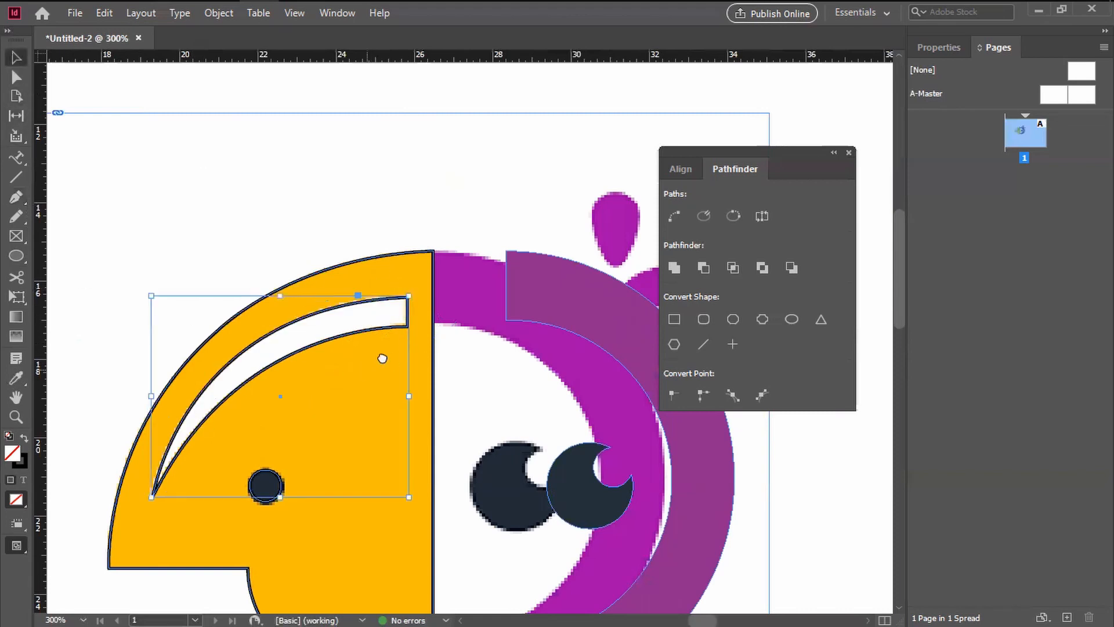
drag(372, 366, 419, 291)
click(332, 435)
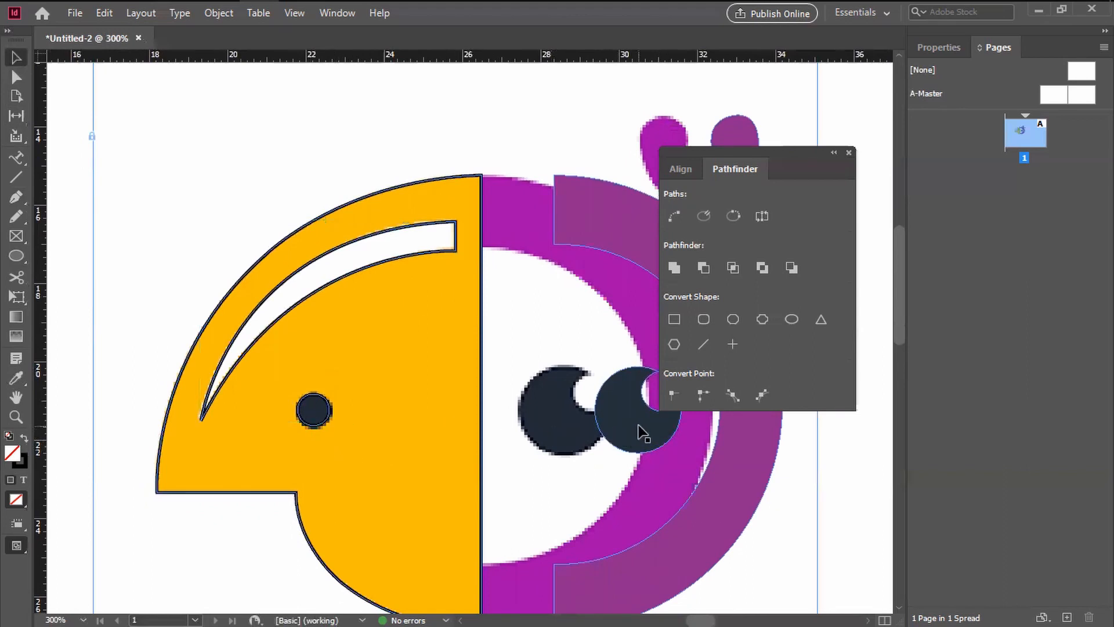
Step: Match the nostril circle's fill to the vector pupil's dark colour with the Eyedropper and deselect it
click(321, 430)
click(17, 378)
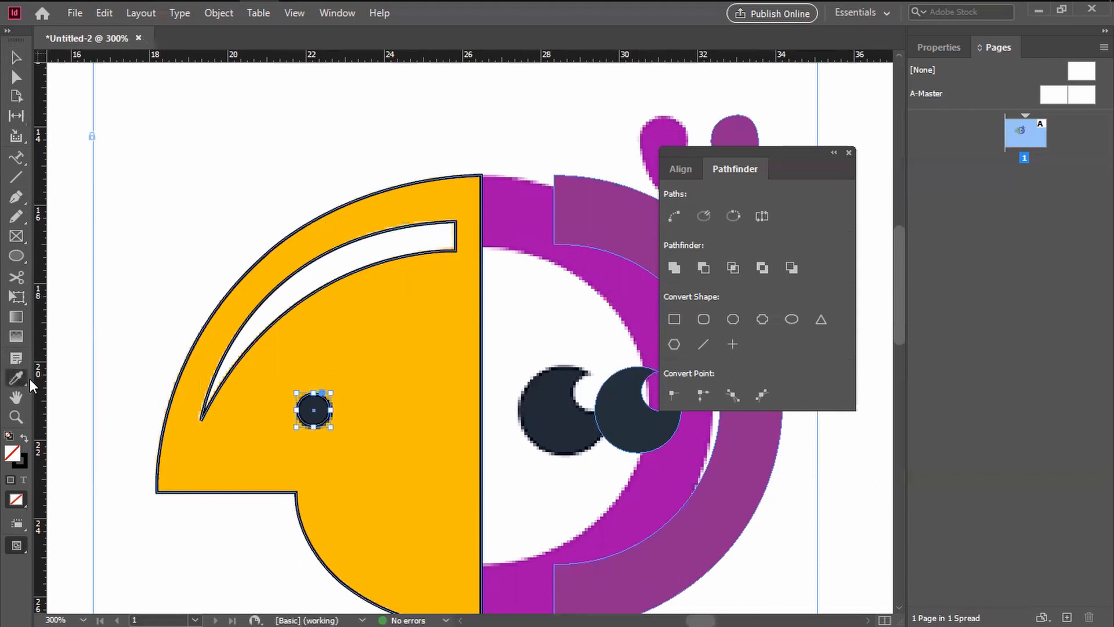
click(632, 416)
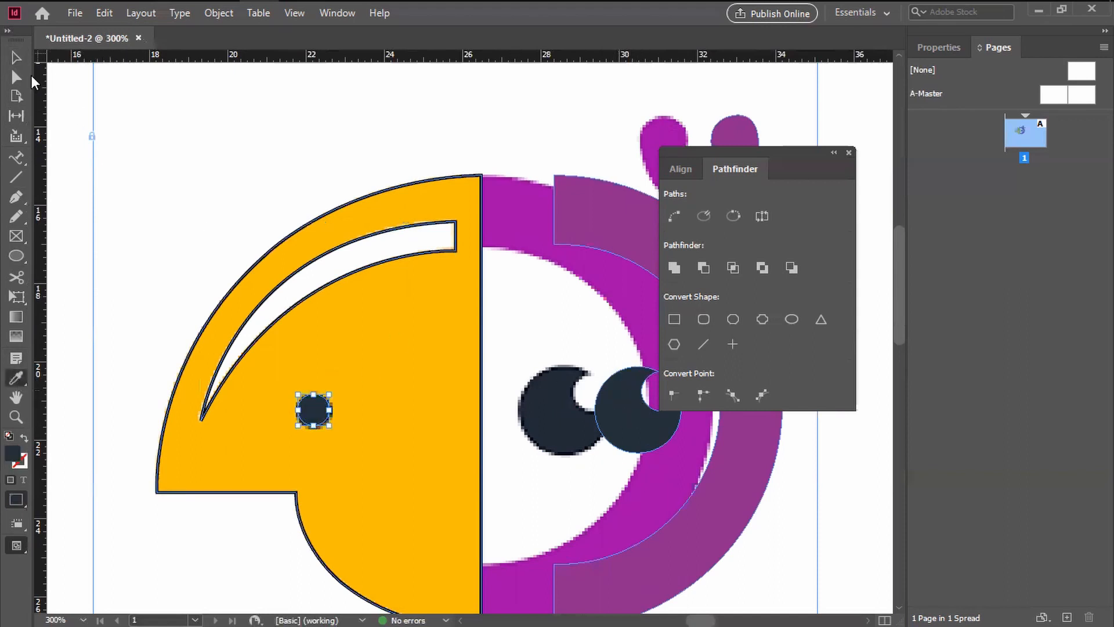
click(17, 57)
click(237, 152)
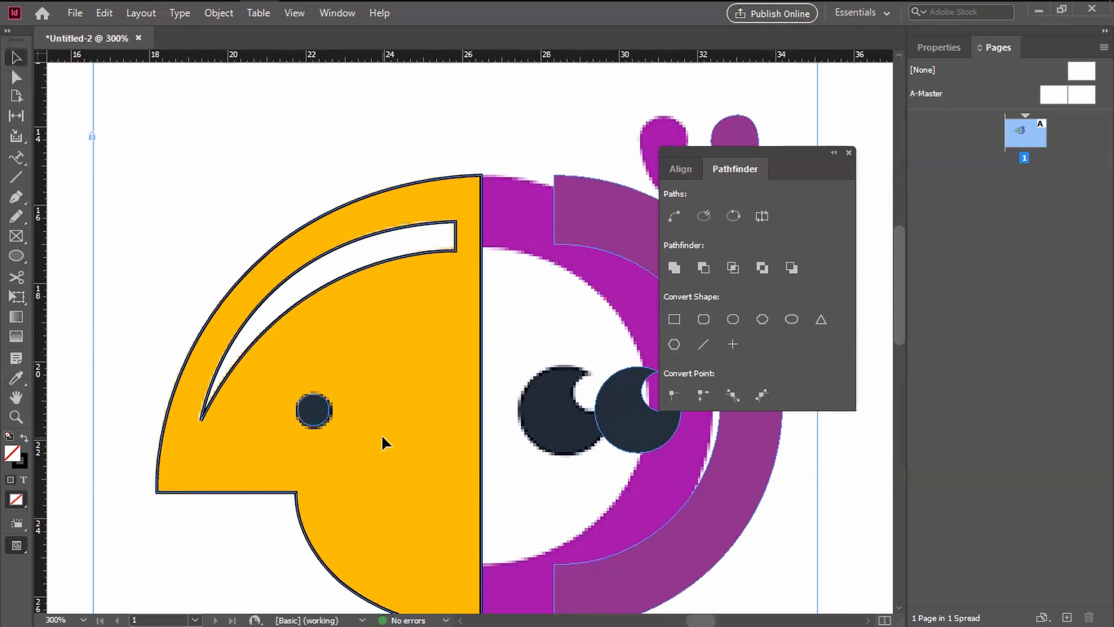
Step: Swap the beak highlight's stroke and fill, set its fill to white (ffffff), and deselect it
scroll(370, 355, right, 1)
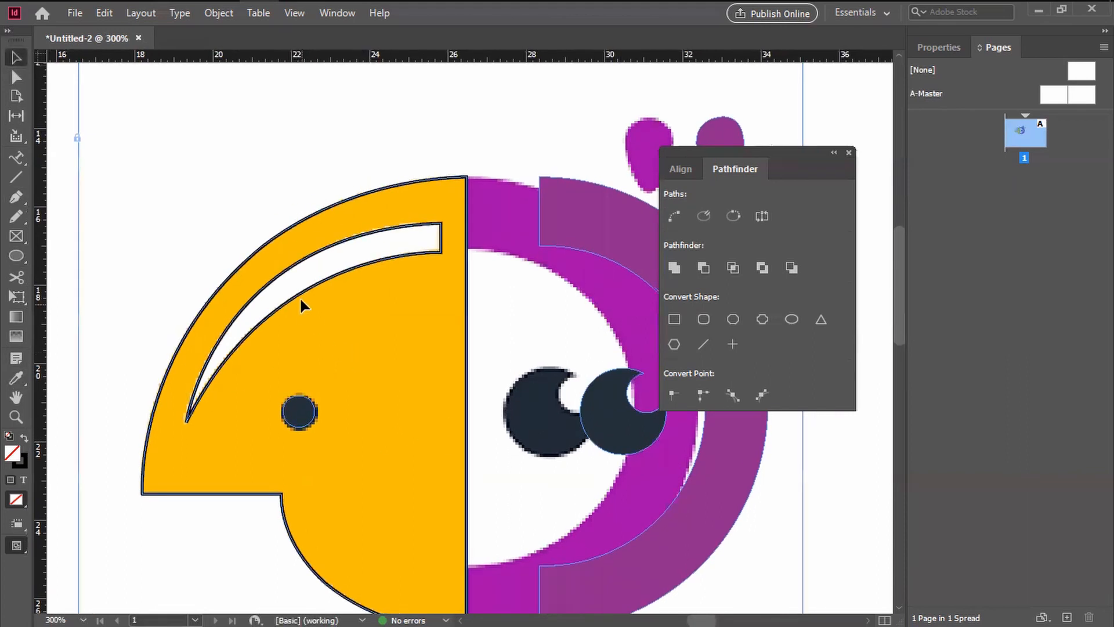
click(300, 267)
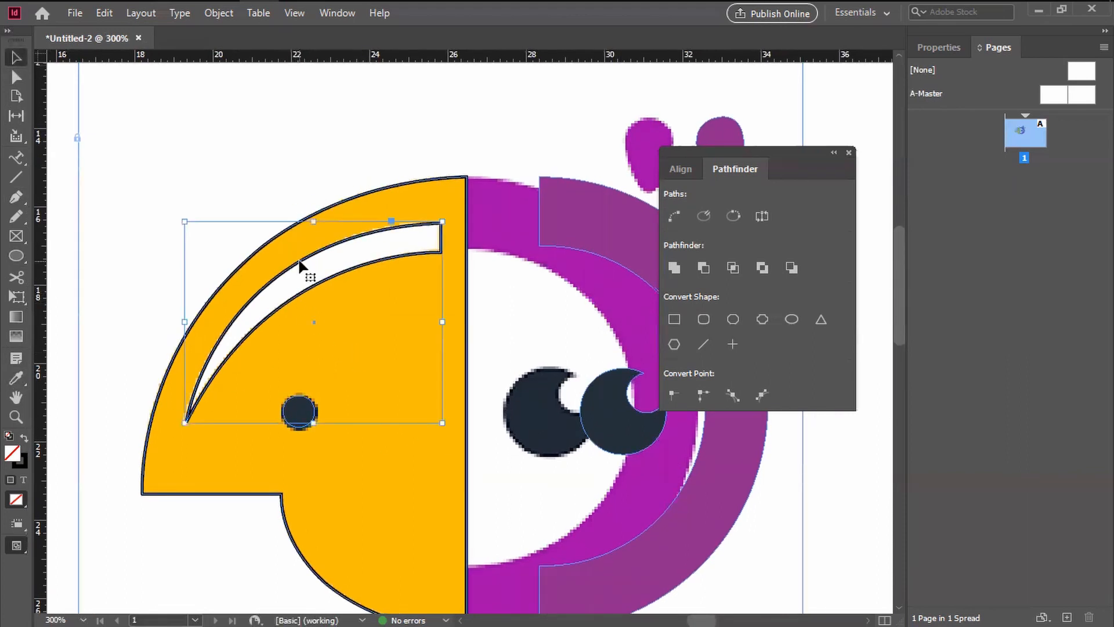
click(23, 437)
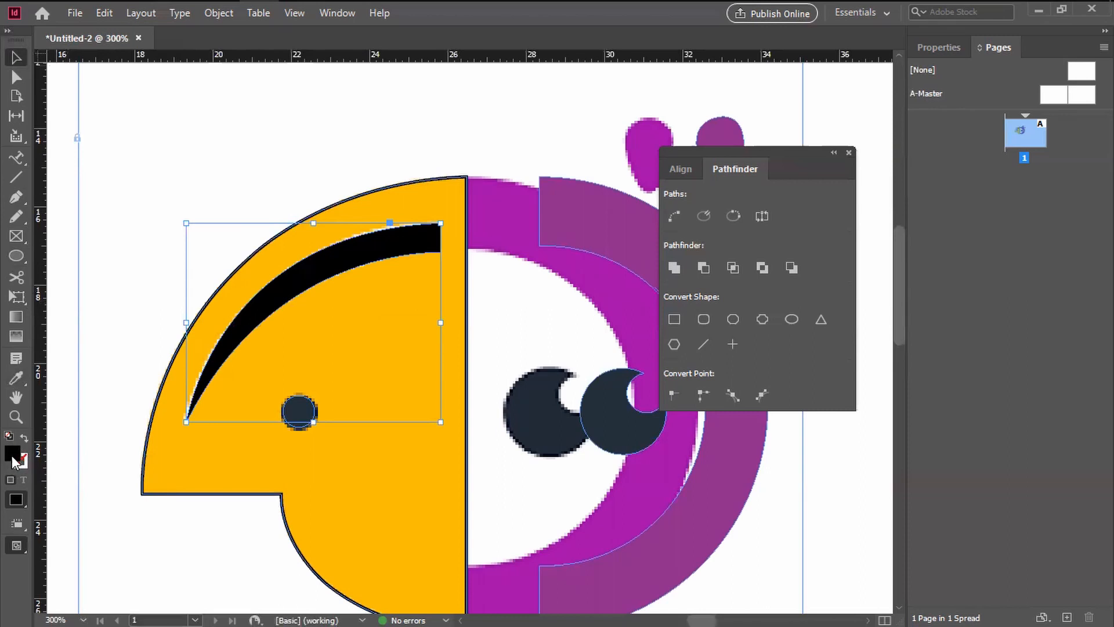
double_click(12, 456)
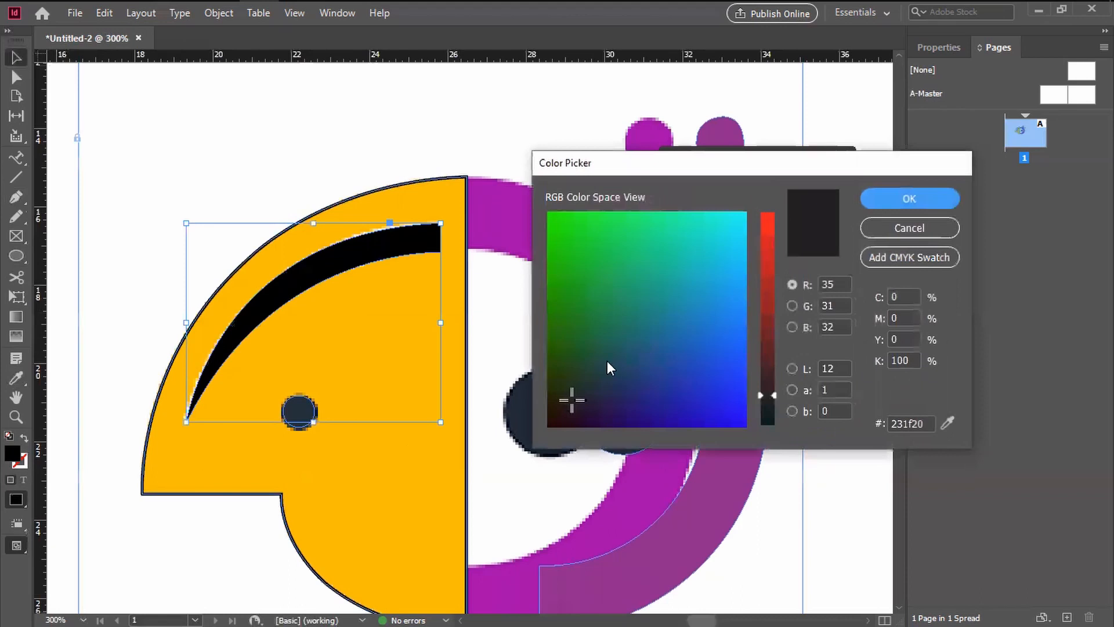
drag(761, 335, 760, 203)
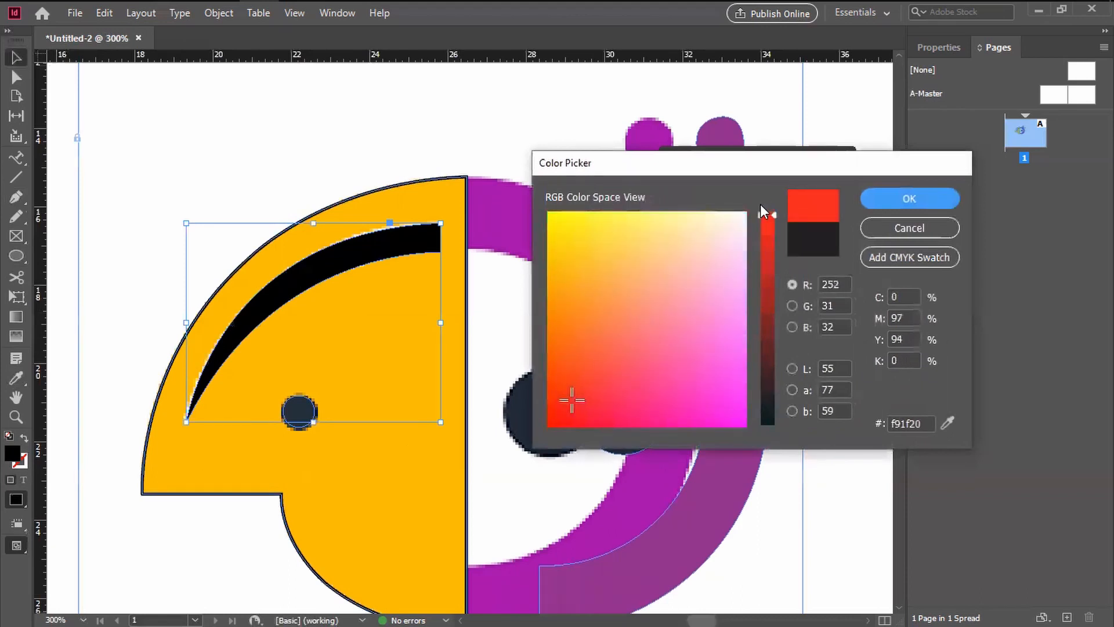
drag(690, 245, 786, 179)
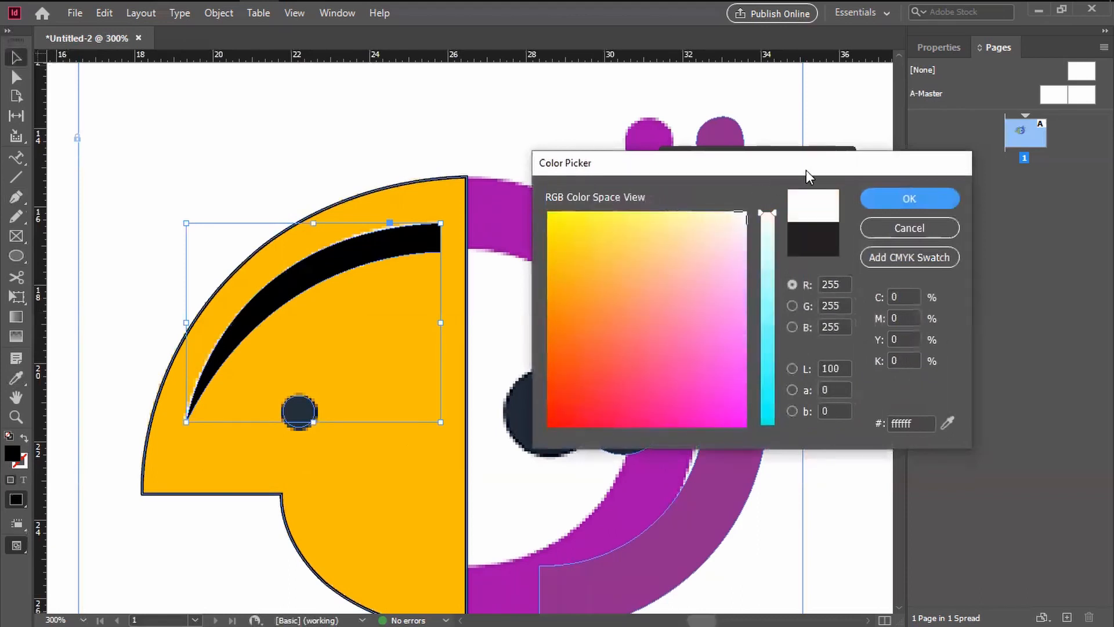
drag(728, 220, 778, 175)
click(907, 199)
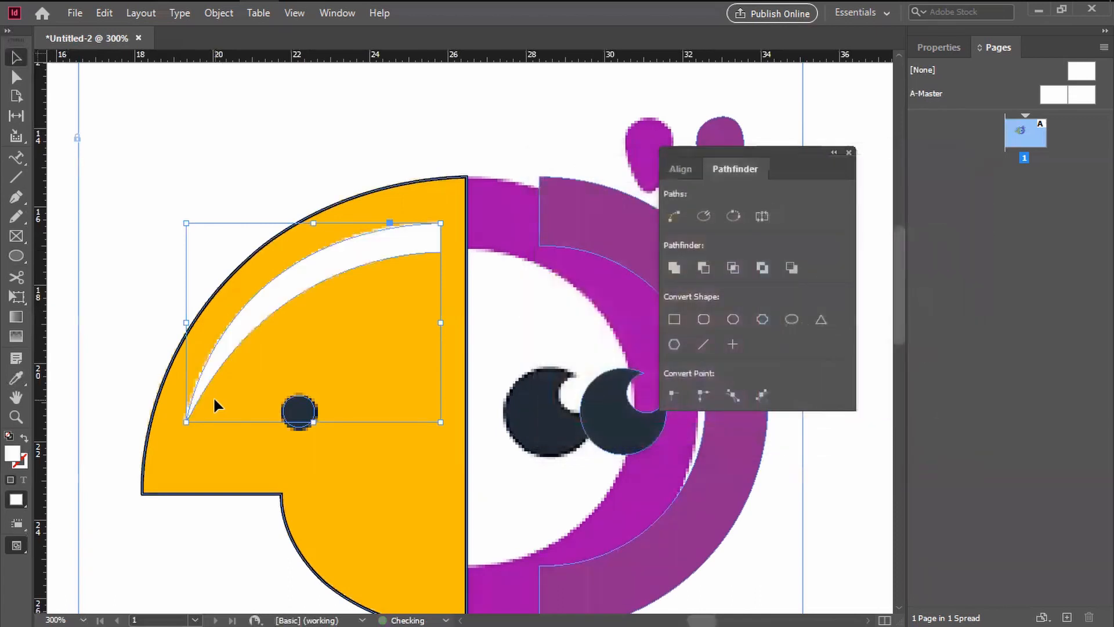
click(152, 281)
Step: Swap the beak shape's stroke and fill and set the fill to a bright yellow
click(217, 289)
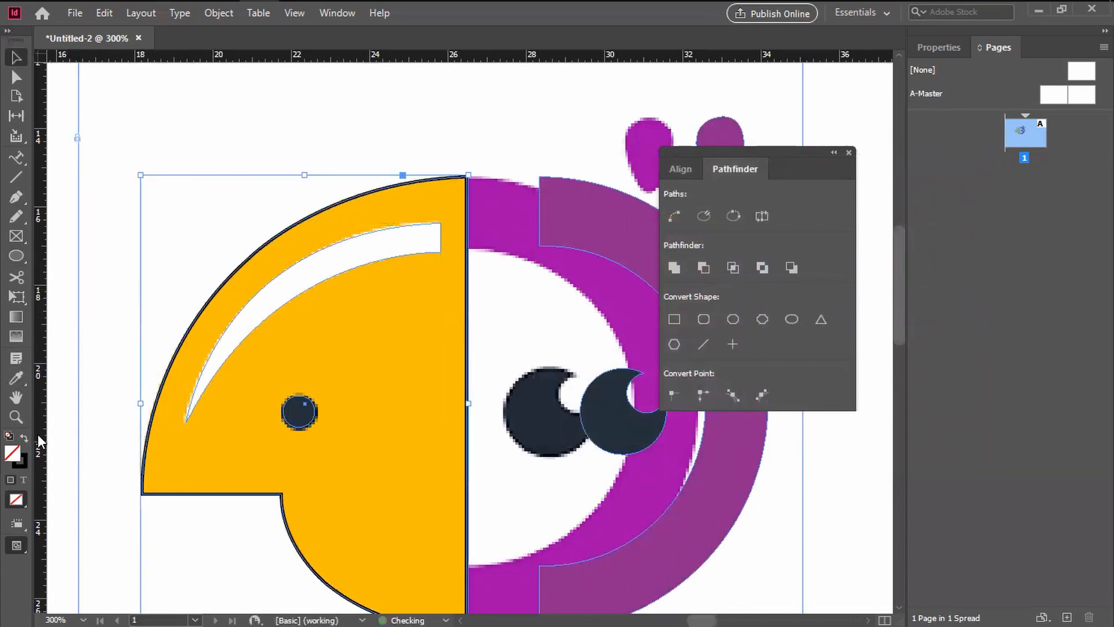
click(23, 438)
double_click(14, 458)
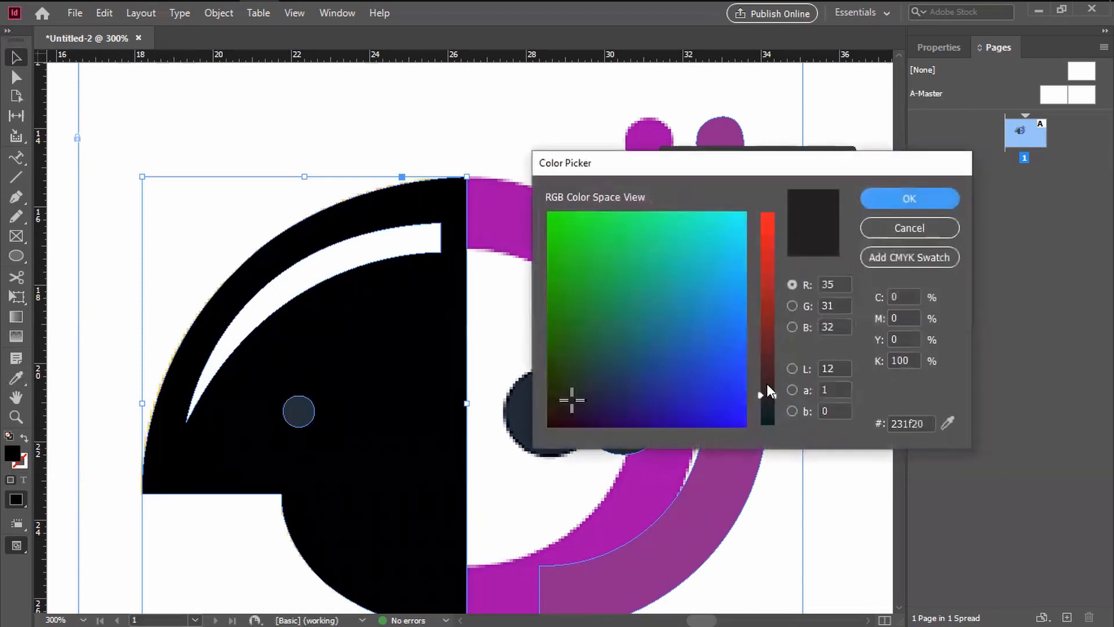
drag(761, 396, 765, 241)
drag(599, 241, 514, 194)
drag(771, 245, 771, 210)
drag(604, 240, 494, 177)
click(875, 198)
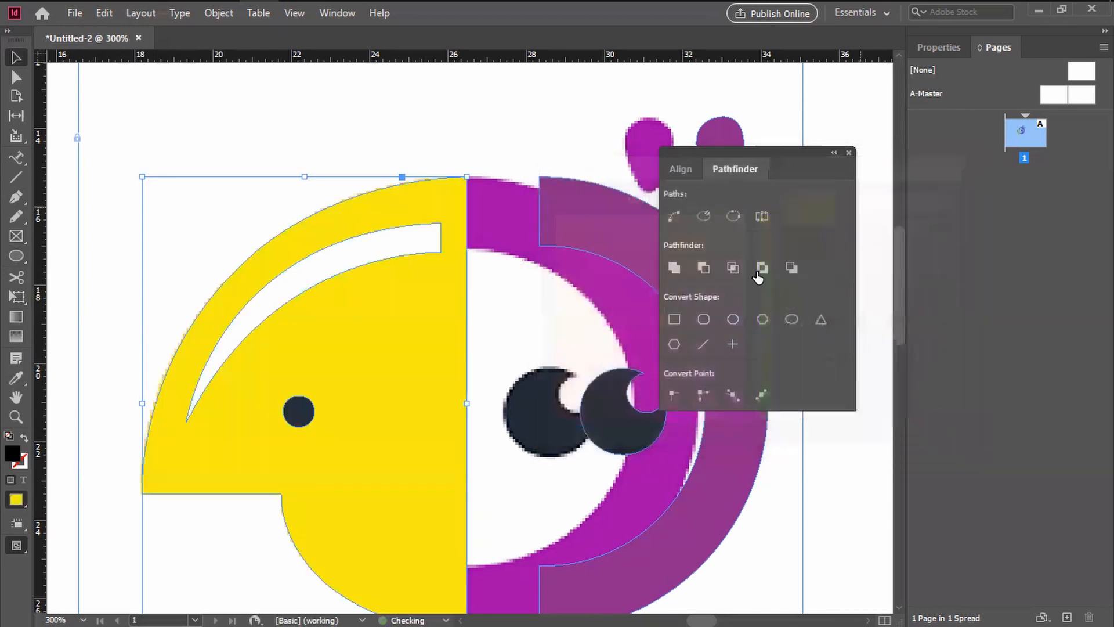
Step: Shift the beak slightly off the template for comparison and change its fill to an orange-yellow matching the template
click(374, 178)
click(305, 340)
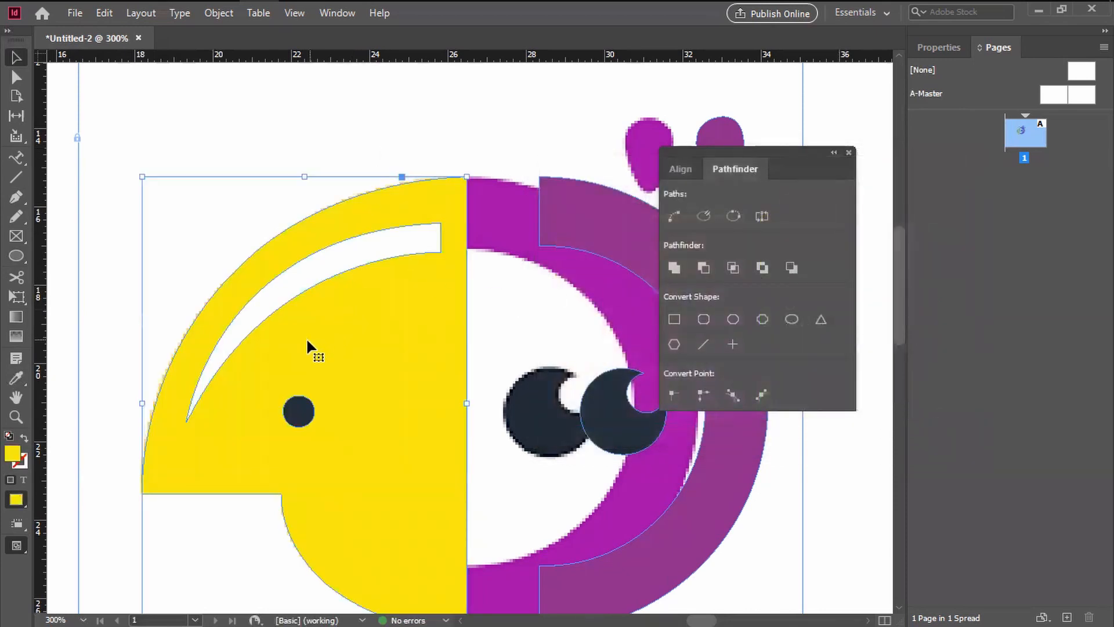
drag(306, 340, 340, 337)
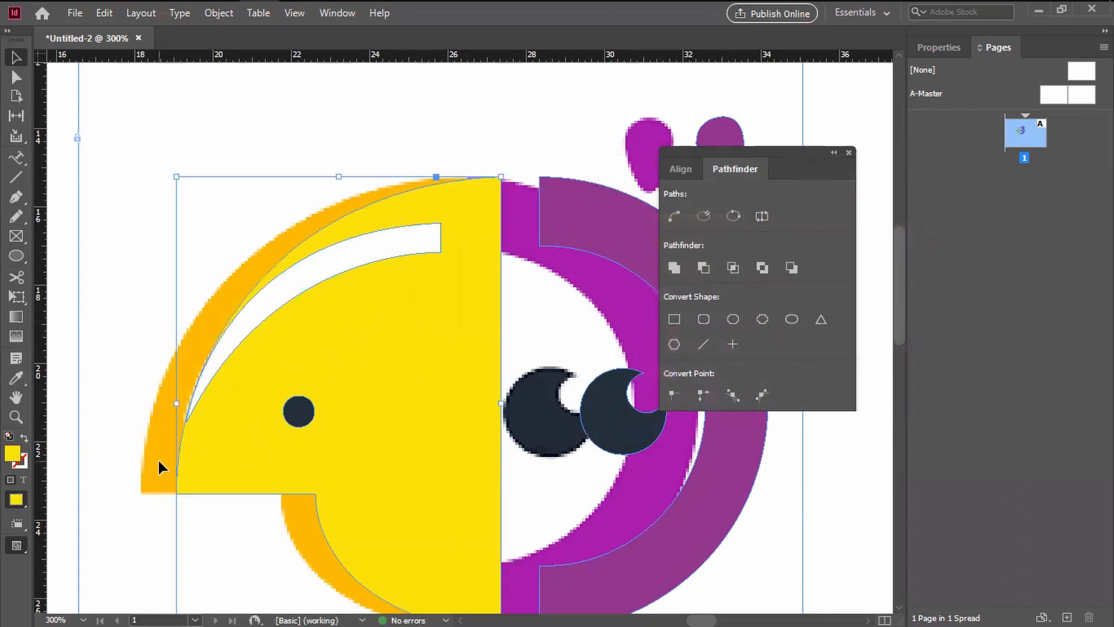
double_click(12, 454)
click(556, 250)
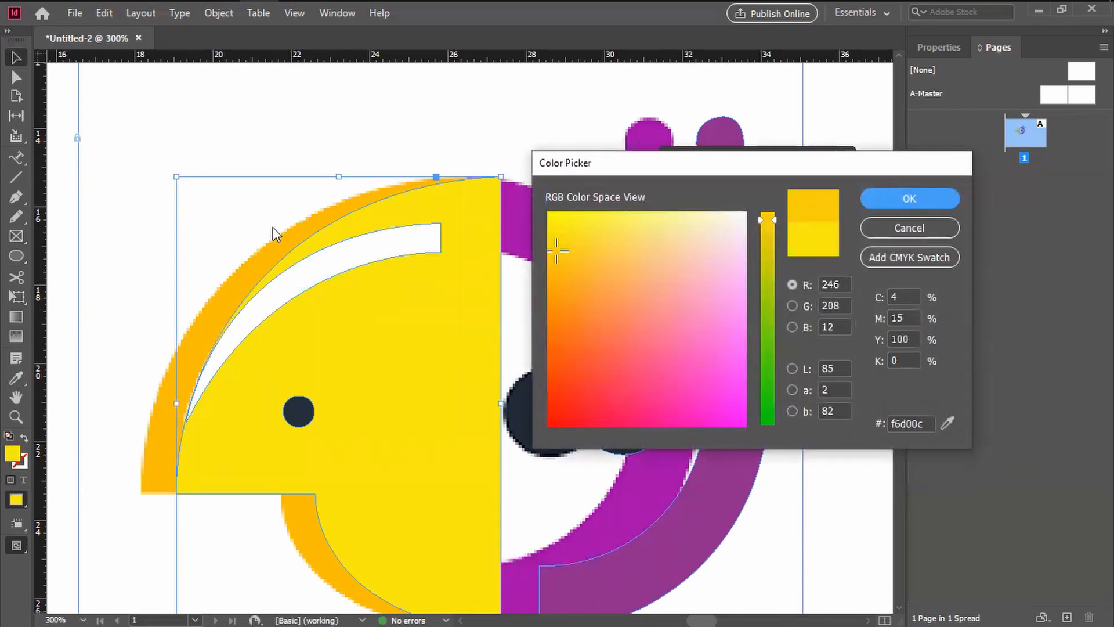
click(550, 264)
click(882, 200)
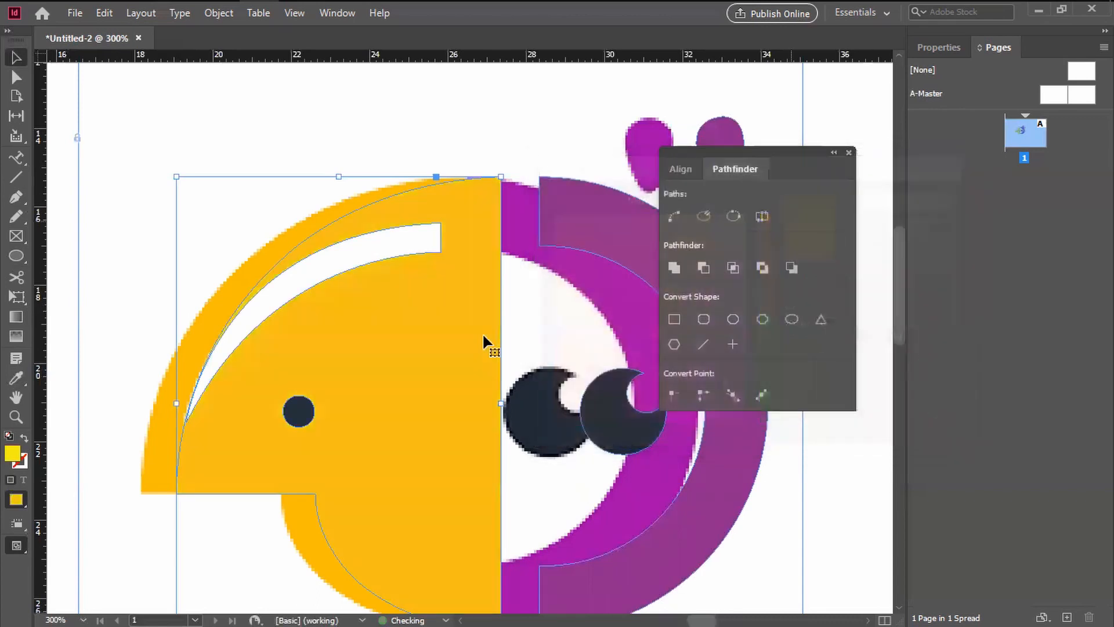
Step: Move the offset beak, pupil, half ring and both drops back into place over the template image
click(156, 423)
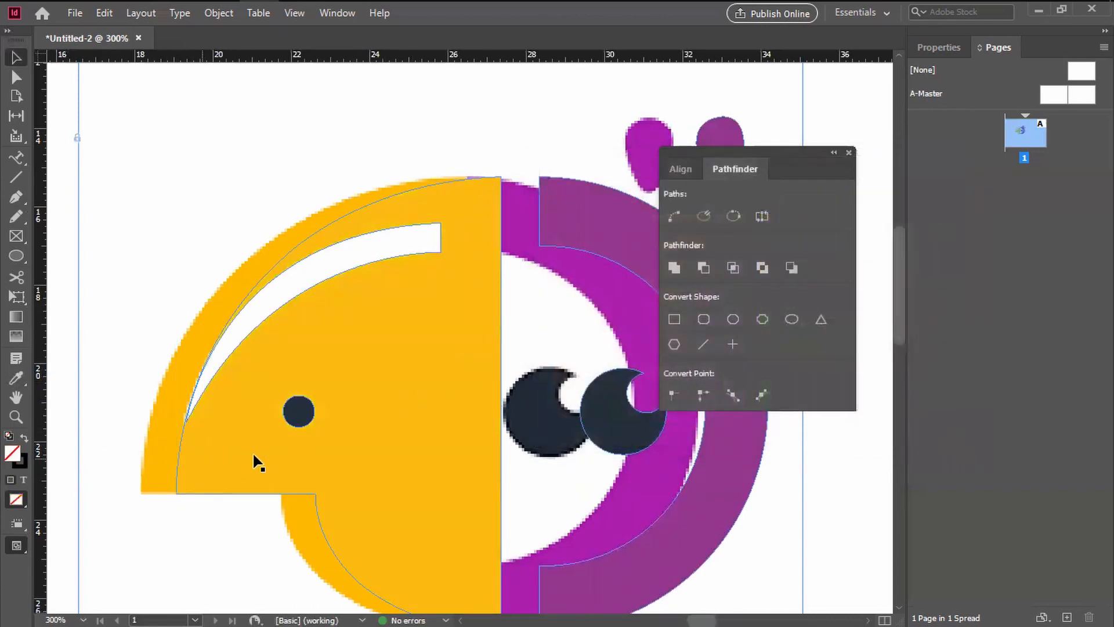
drag(237, 471, 204, 474)
key(space)
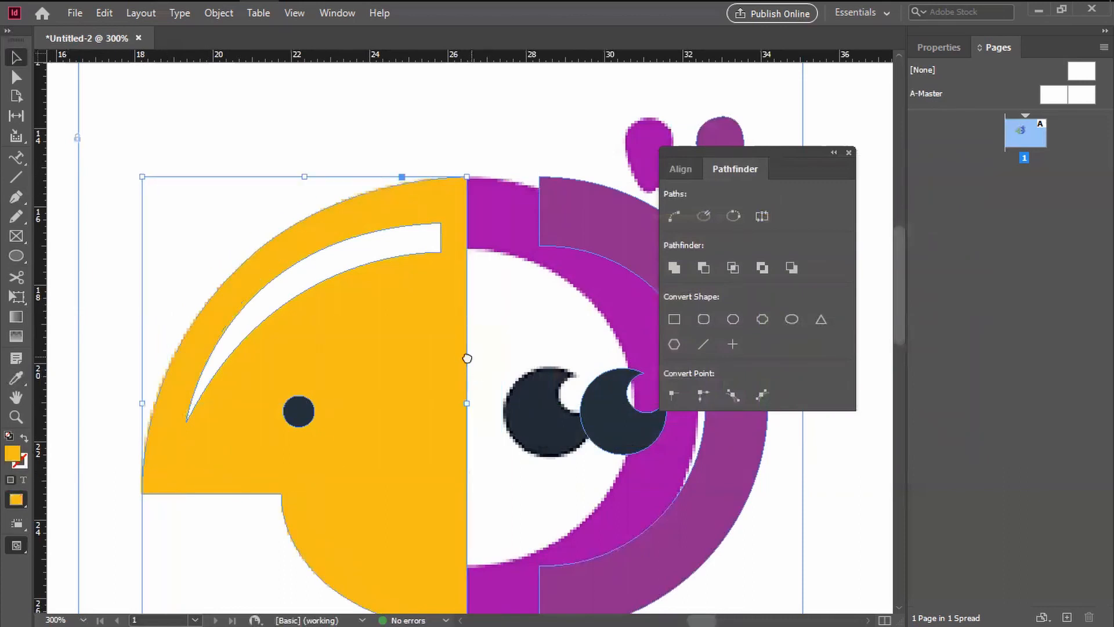
drag(471, 357, 299, 293)
click(420, 363)
scroll(522, 264, up, 3)
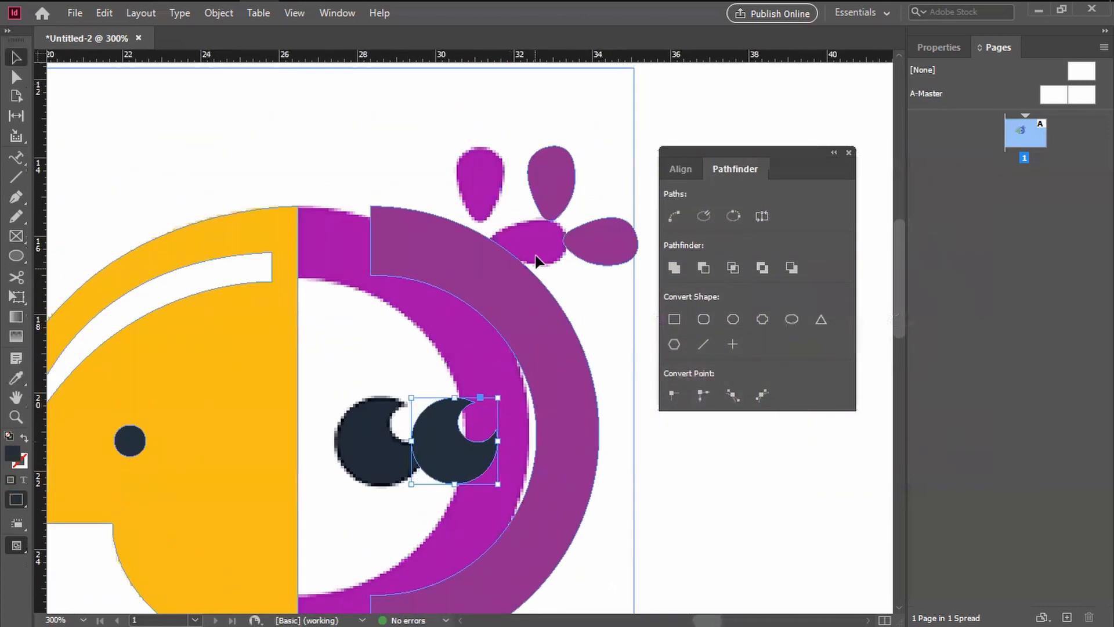
shift+click(523, 300)
shift+click(592, 251)
shift+click(564, 183)
drag(529, 323, 456, 330)
click(625, 446)
Step: Select all traced shapes together, move them onto the blank area to the right of the locked template, and deselect them
key(ctrl+minus)
key(ctrl+minus)
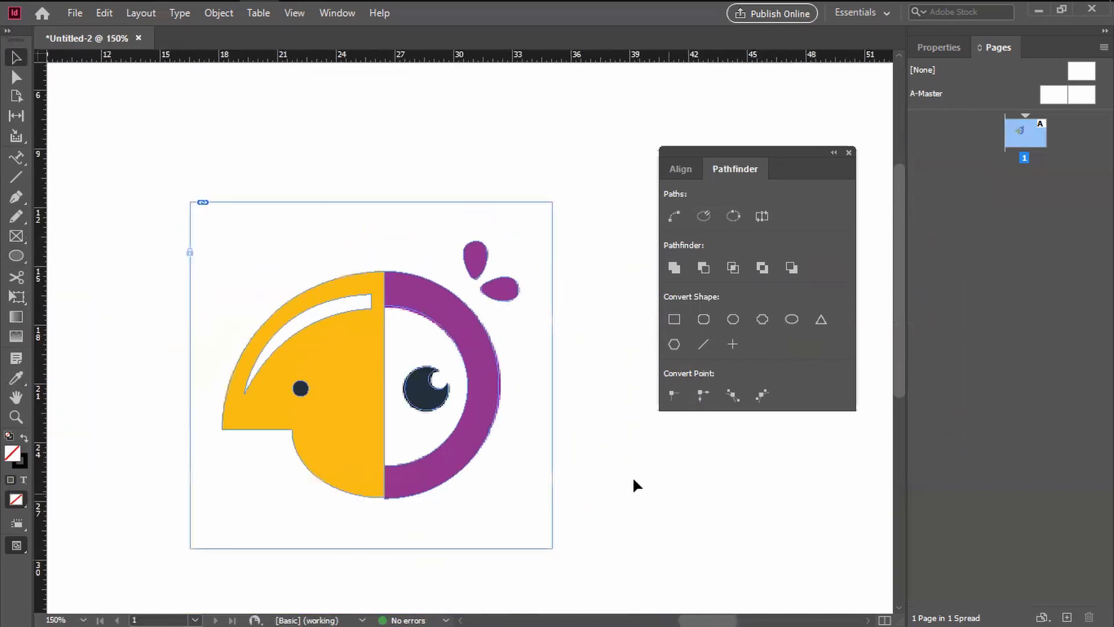
key(ctrl+minus)
drag(179, 246, 572, 509)
drag(372, 422, 425, 409)
click(357, 290)
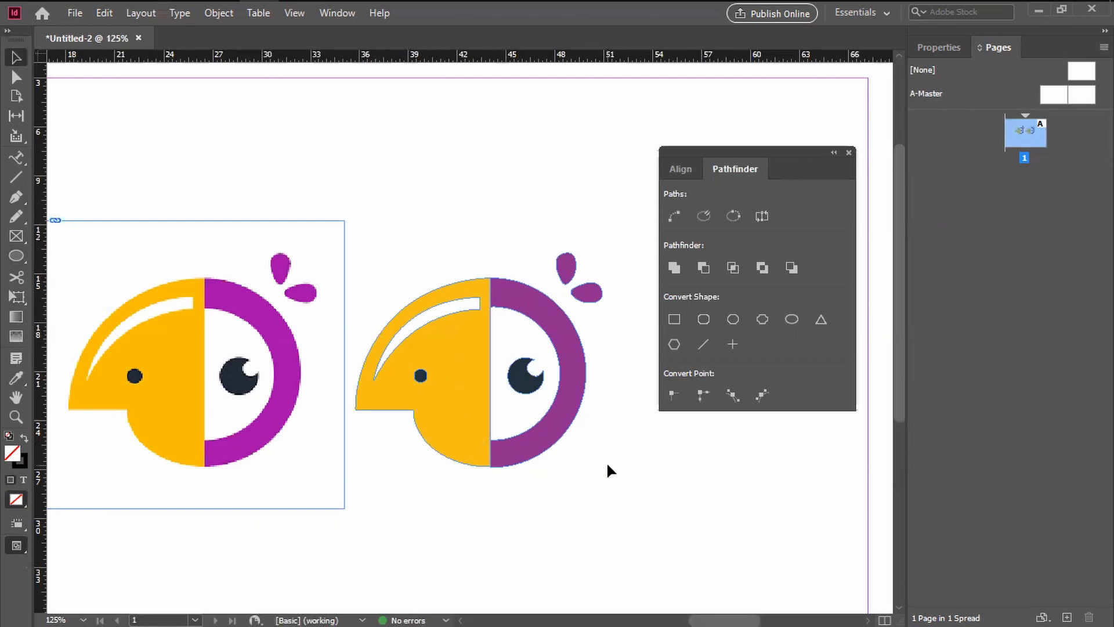
Step: Select the whole traced logo, scale it up proportionally to about 43 picas wide, and move it across the page
drag(386, 236, 633, 463)
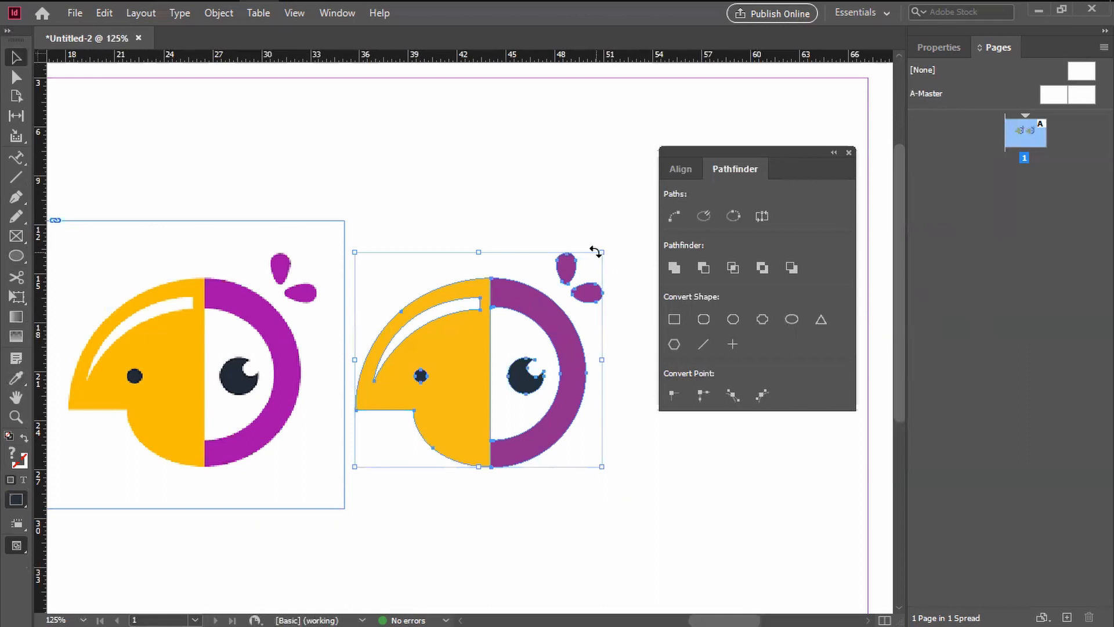
drag(602, 251, 784, 94)
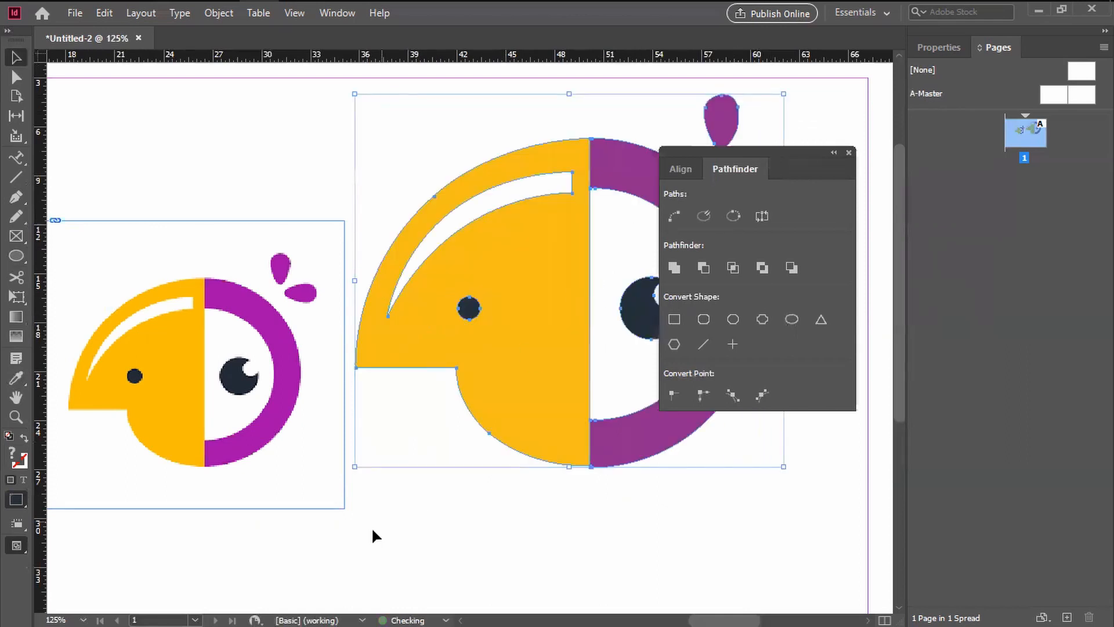
drag(356, 469, 196, 619)
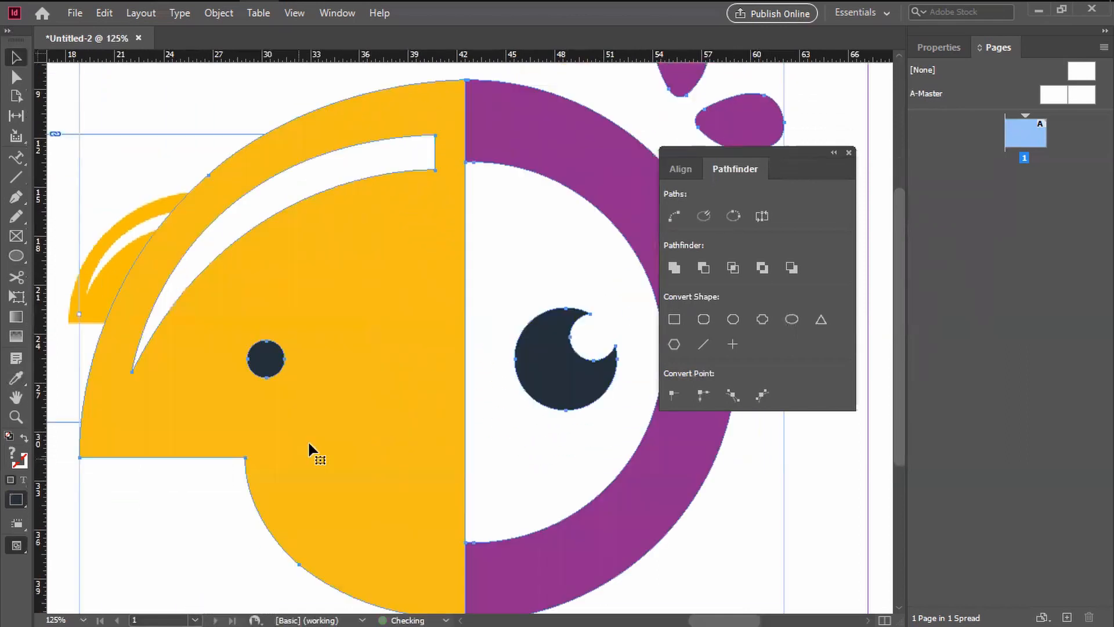
drag(327, 350, 397, 464)
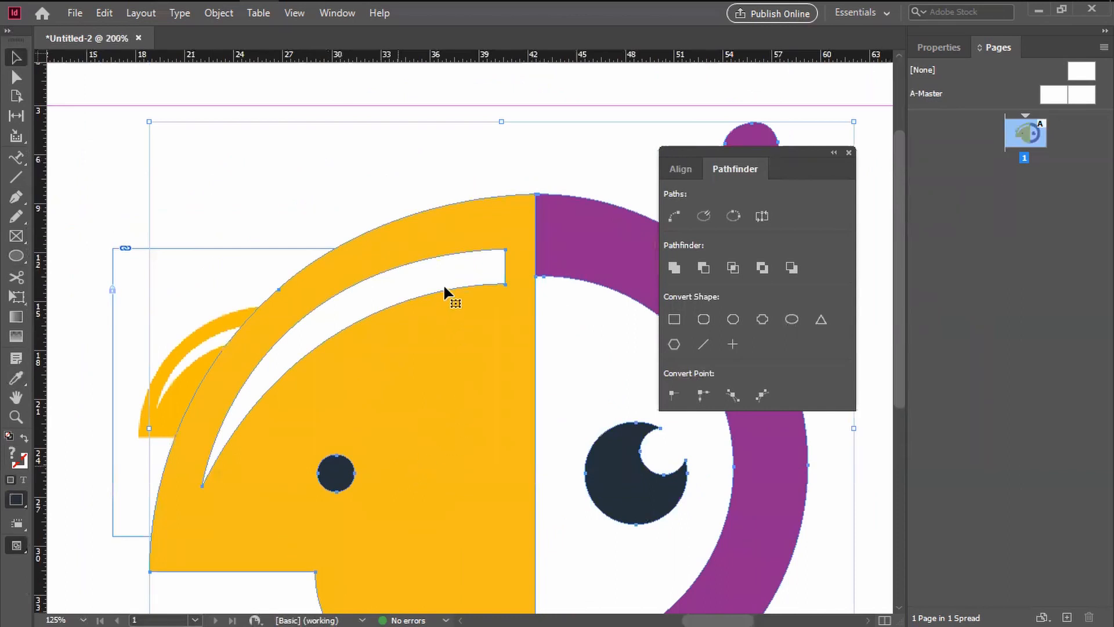
Step: Examine the enlarged vector logo's edges around the seam between the beak and the half ring at high magnification
key(ctrl+equal)
key(ctrl+equal)
key(ctrl+equal)
key(ctrl+equal)
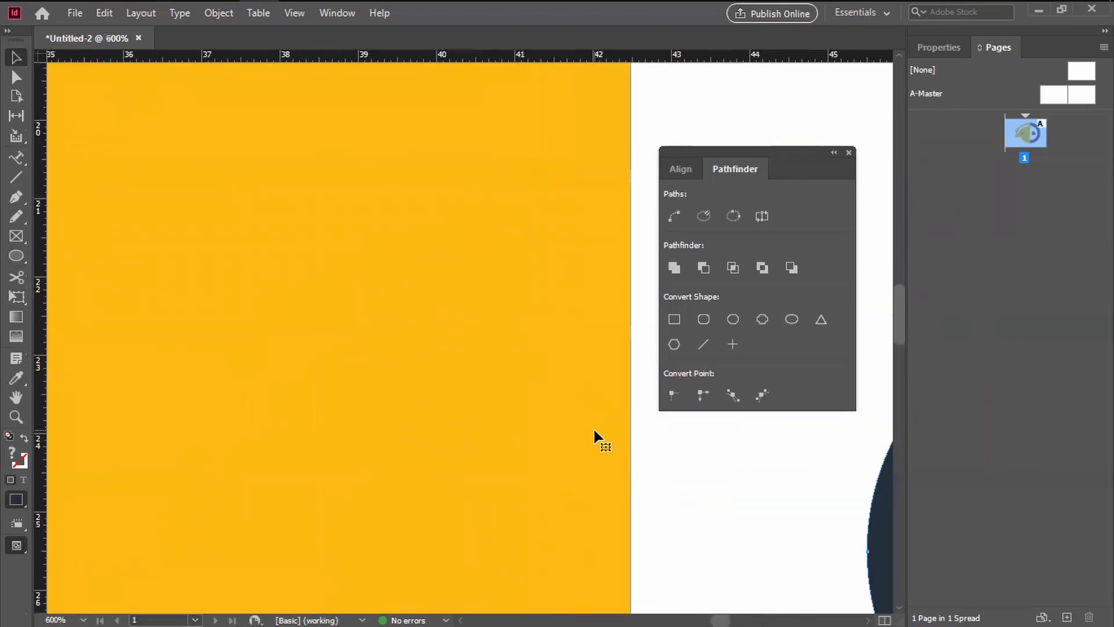
scroll(391, 450, up, 10)
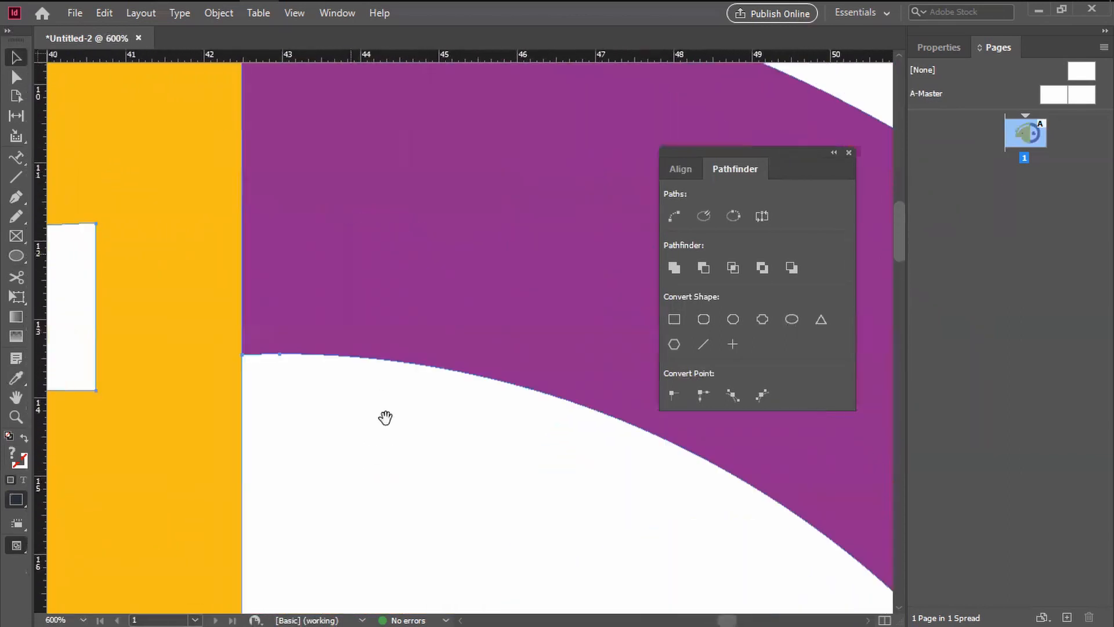
key(ctrl+minus)
key(ctrl+minus)
key(ctrl+minus)
key(ctrl+minus)
key(ctrl+minus)
key(ctrl+minus)
key(ctrl+minus)
key(ctrl+minus)
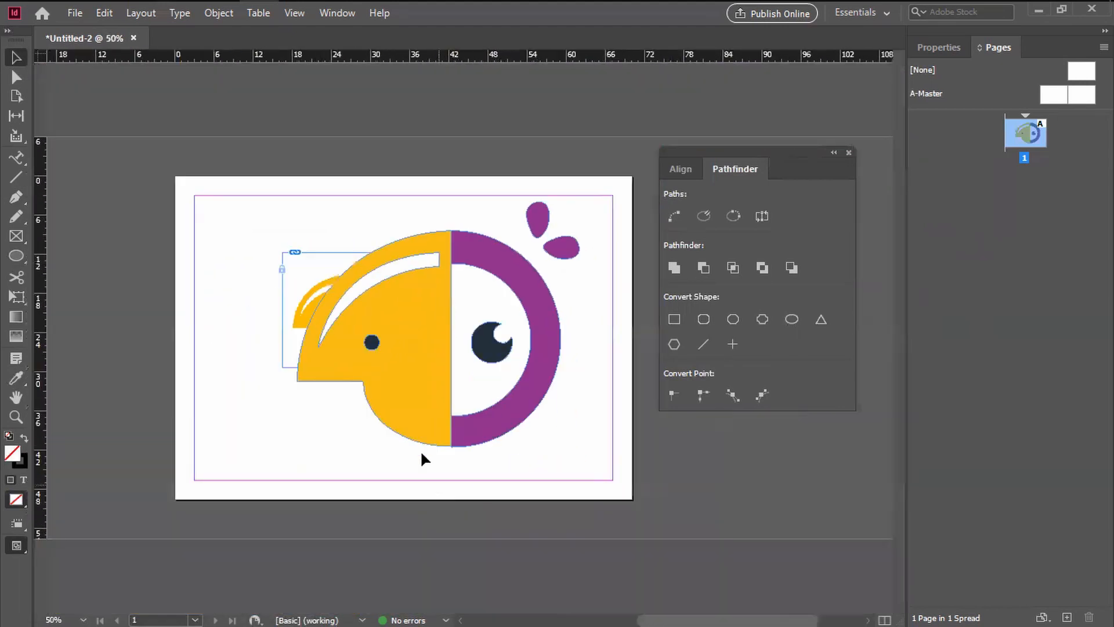
Step: Scale the traced logo down to about 25 picas wide, place it to the right of the template, and deselect it
drag(235, 177, 634, 494)
drag(298, 446, 417, 343)
click(389, 396)
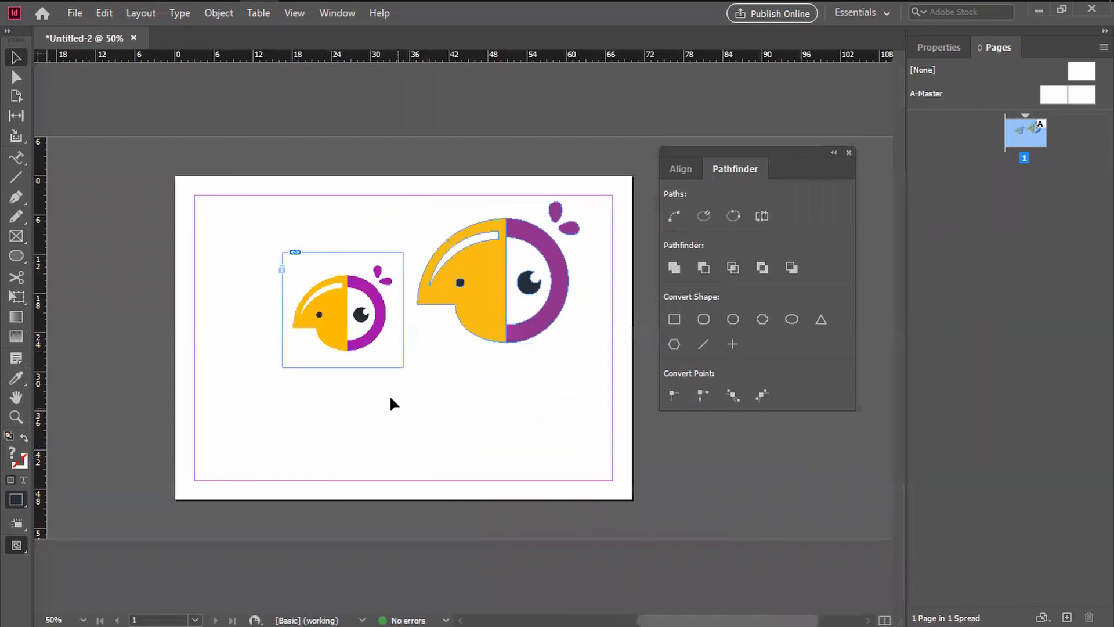
drag(368, 402, 385, 408)
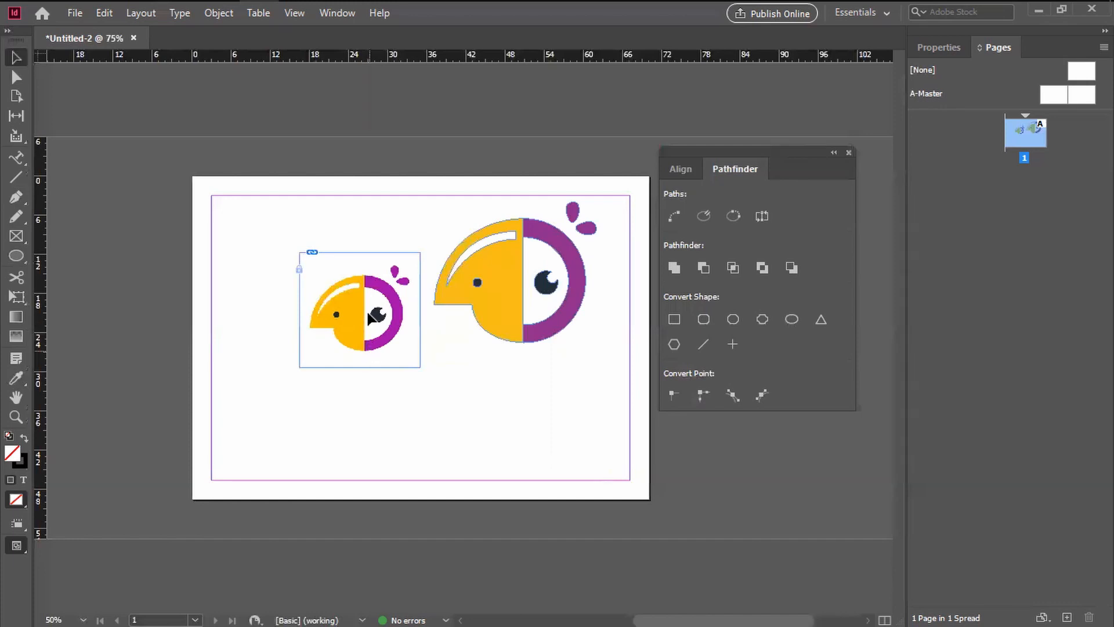
Step: Examine the template image's pixel edges near the highlight and ring at high magnification, and compare both logos side by side
scroll(368, 314, up, 4)
drag(265, 321, 694, 544)
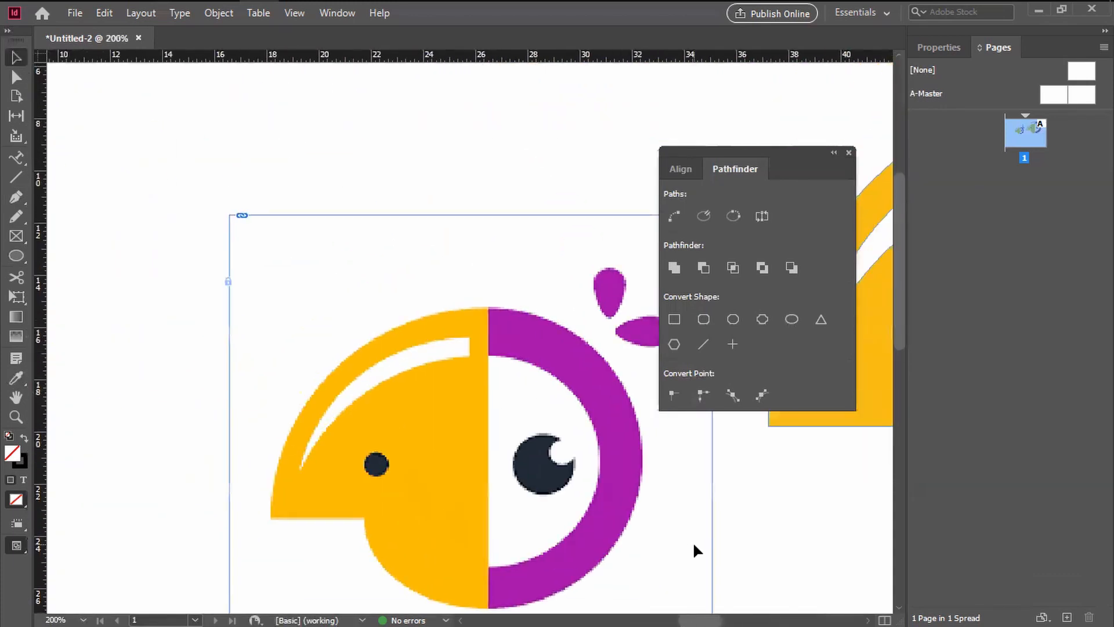
scroll(434, 423, up, 6)
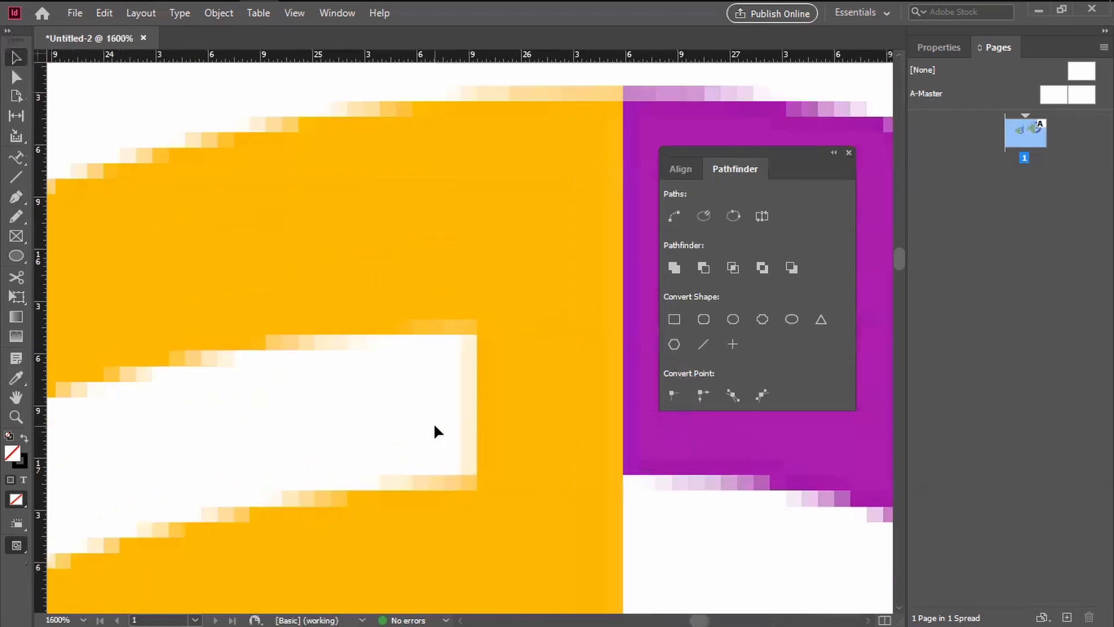
scroll(455, 401, up, 1)
scroll(459, 400, down, 9)
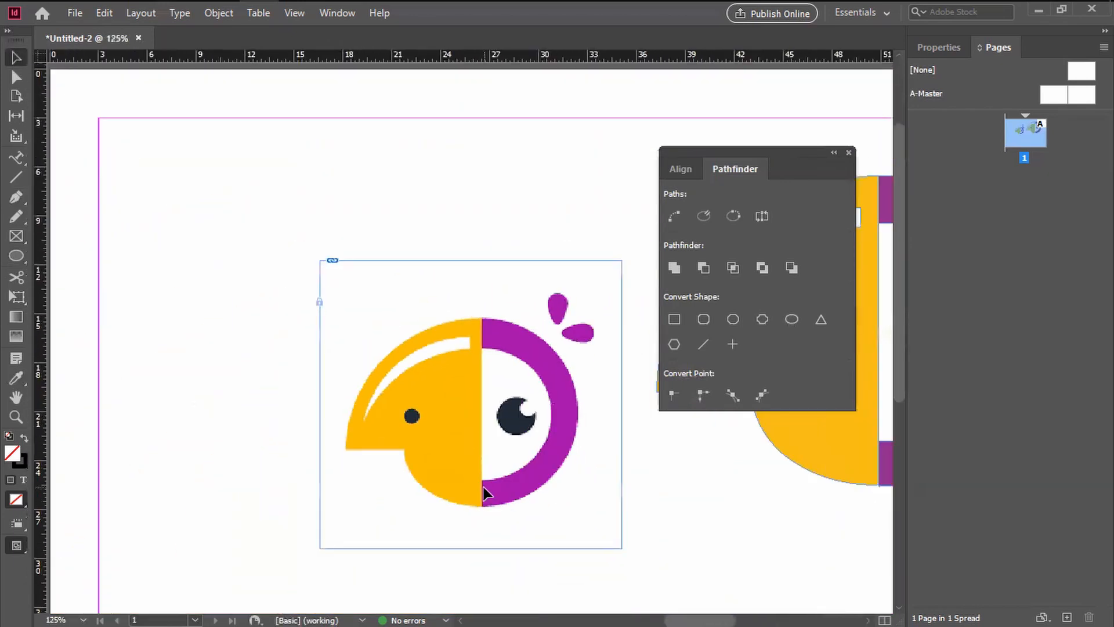
drag(610, 502, 377, 481)
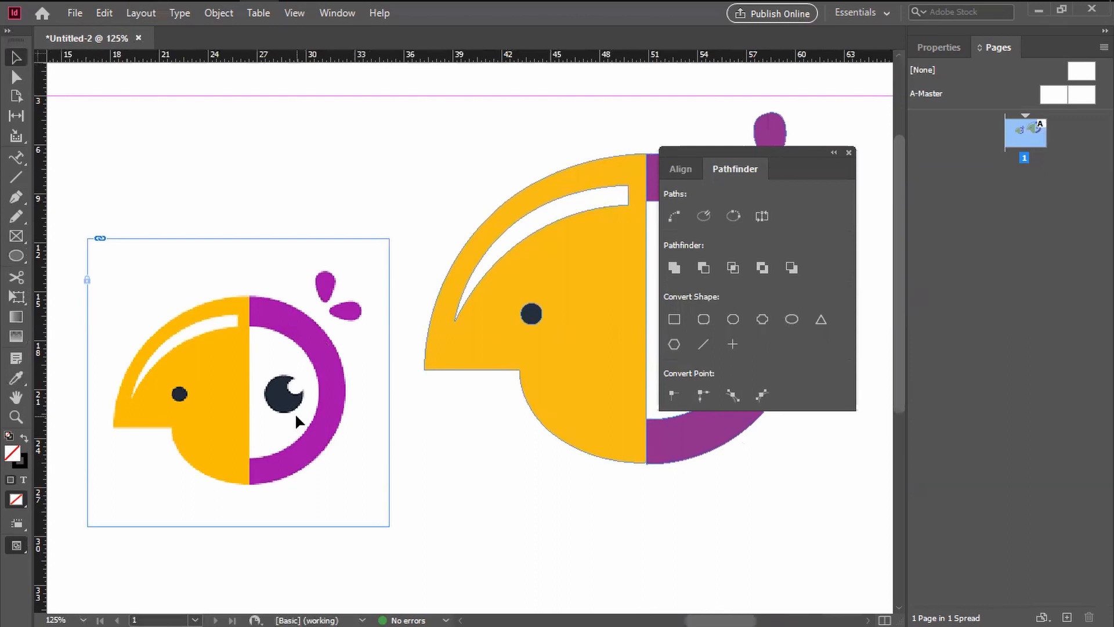
Step: Unlock everything on the spread and delete the template bird image beside the vector logo
drag(482, 500, 401, 528)
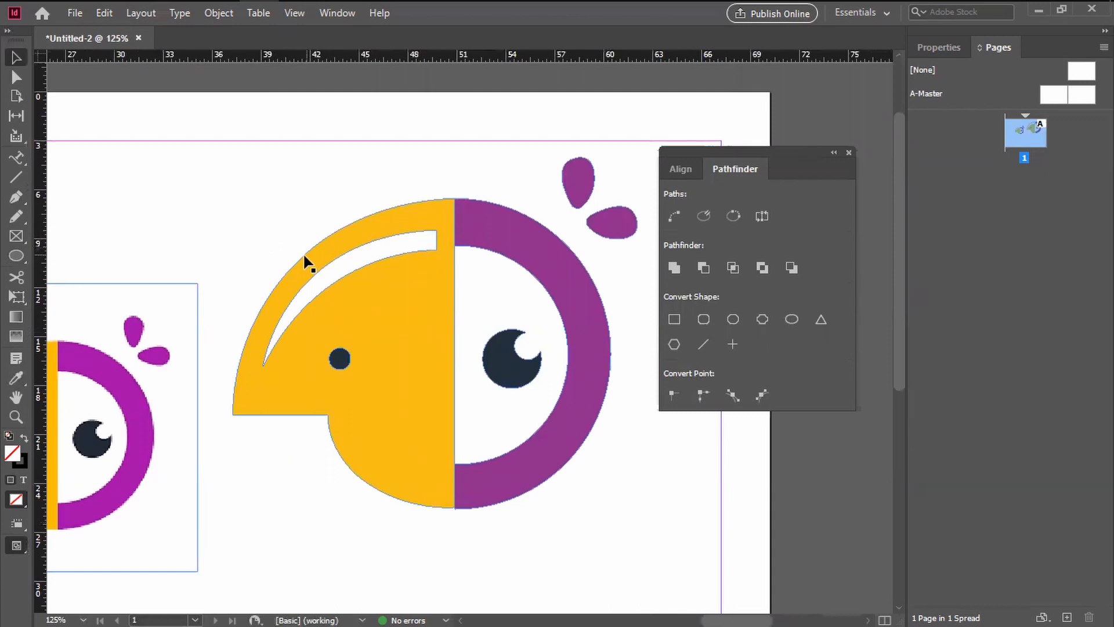
drag(305, 282, 391, 277)
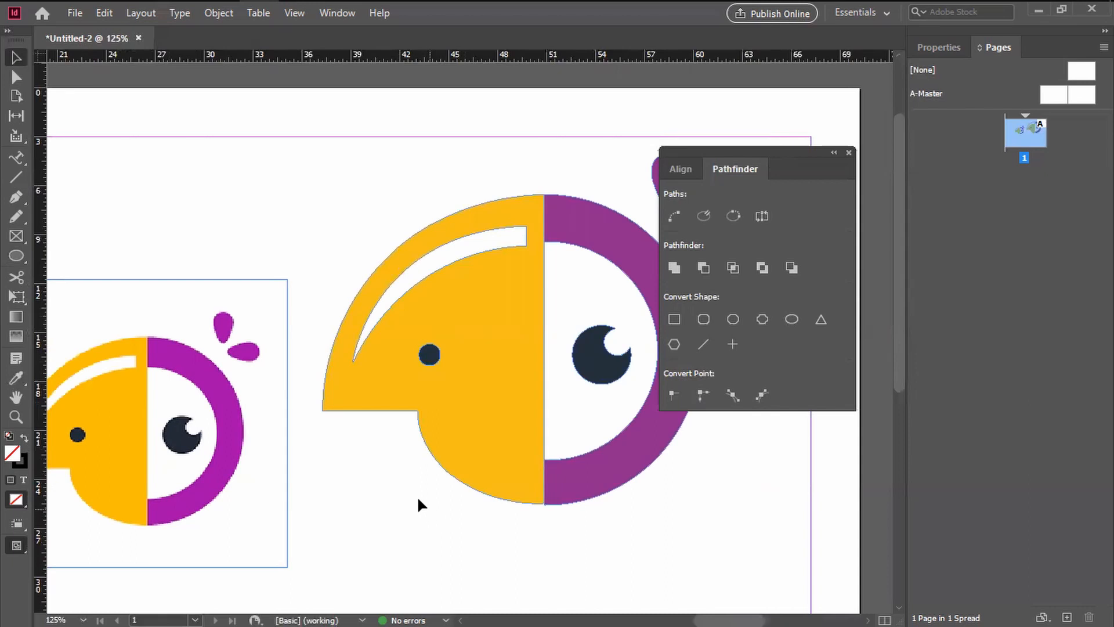
scroll(417, 496, left, 4)
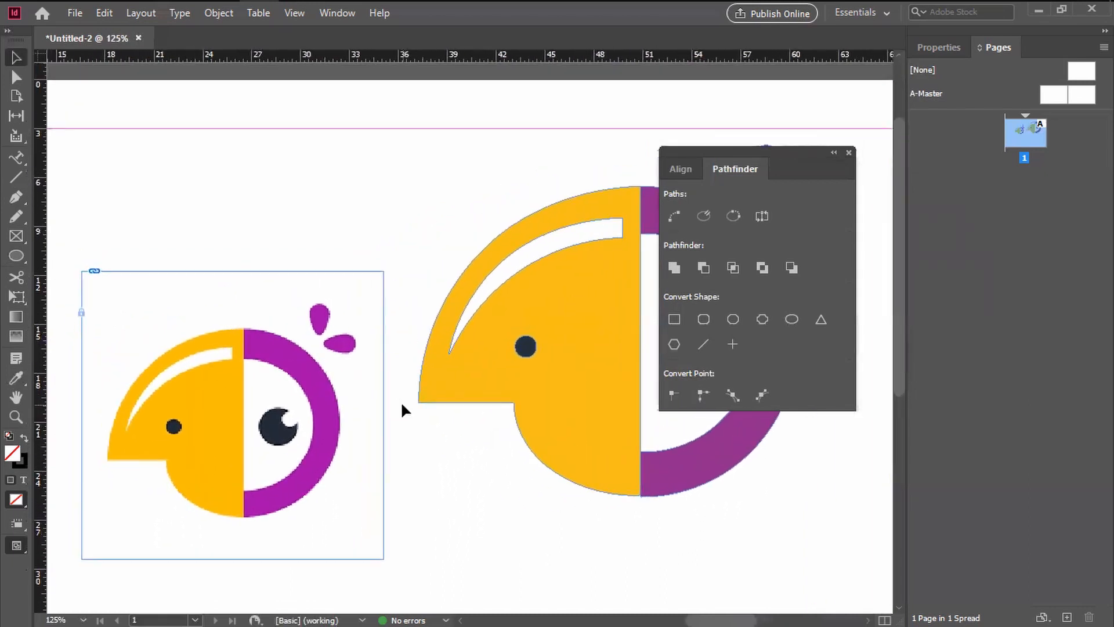
key(ctrl+minus)
drag(490, 414, 448, 409)
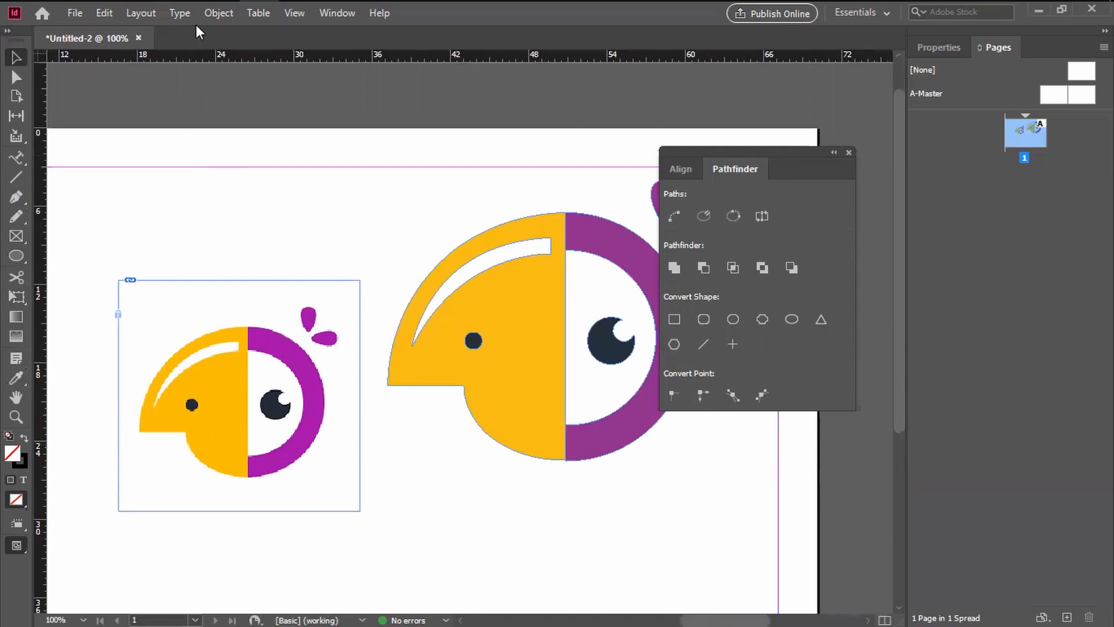
click(222, 13)
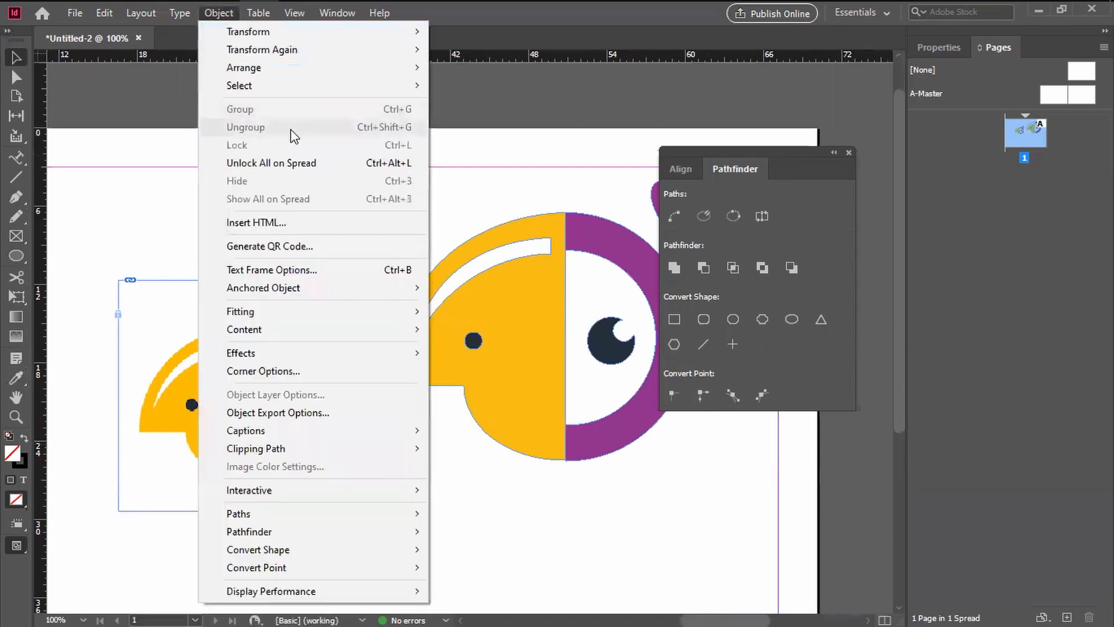
click(295, 162)
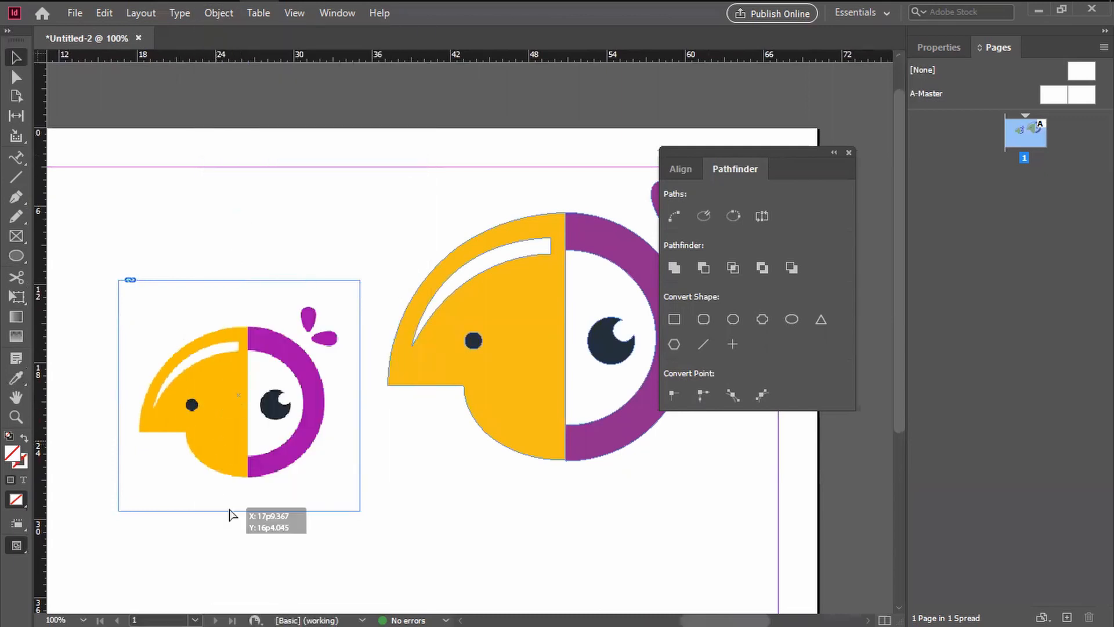
drag(230, 509, 231, 505)
key(Delete)
Step: Select all shapes of the vector logo, move them together to the horizontal middle of the page, and deselect them
drag(443, 477, 335, 478)
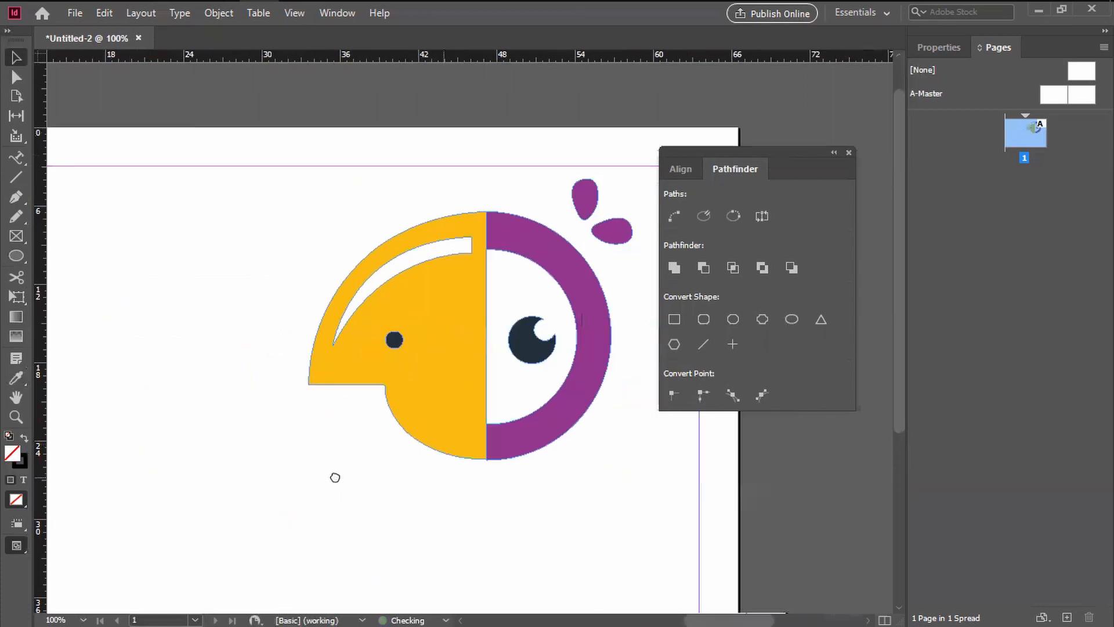
drag(166, 154, 646, 489)
drag(437, 410, 316, 357)
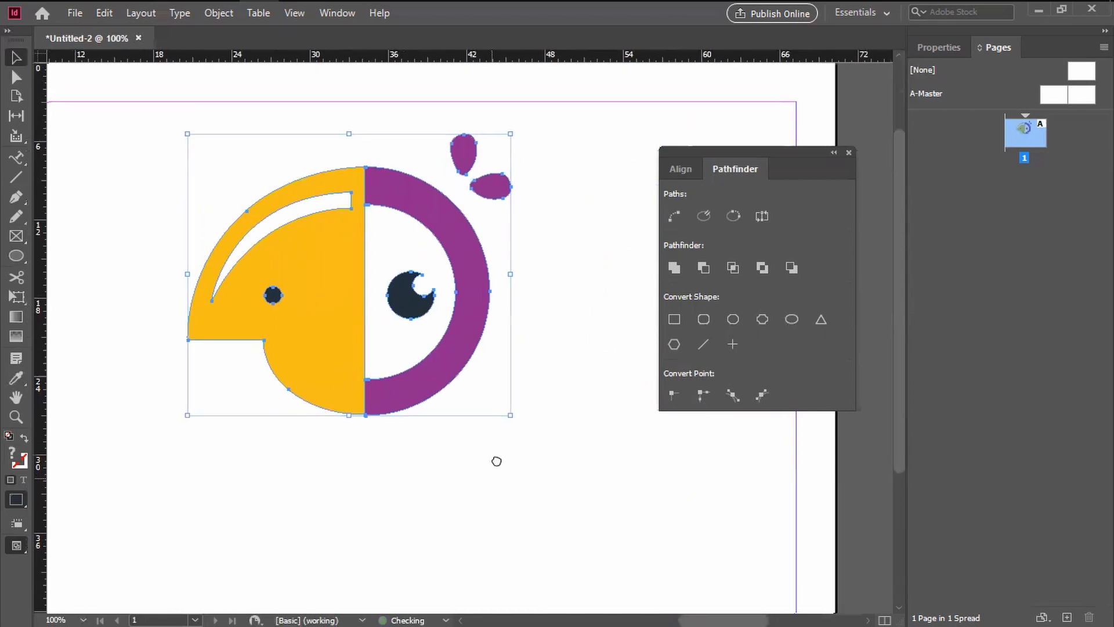
click(510, 460)
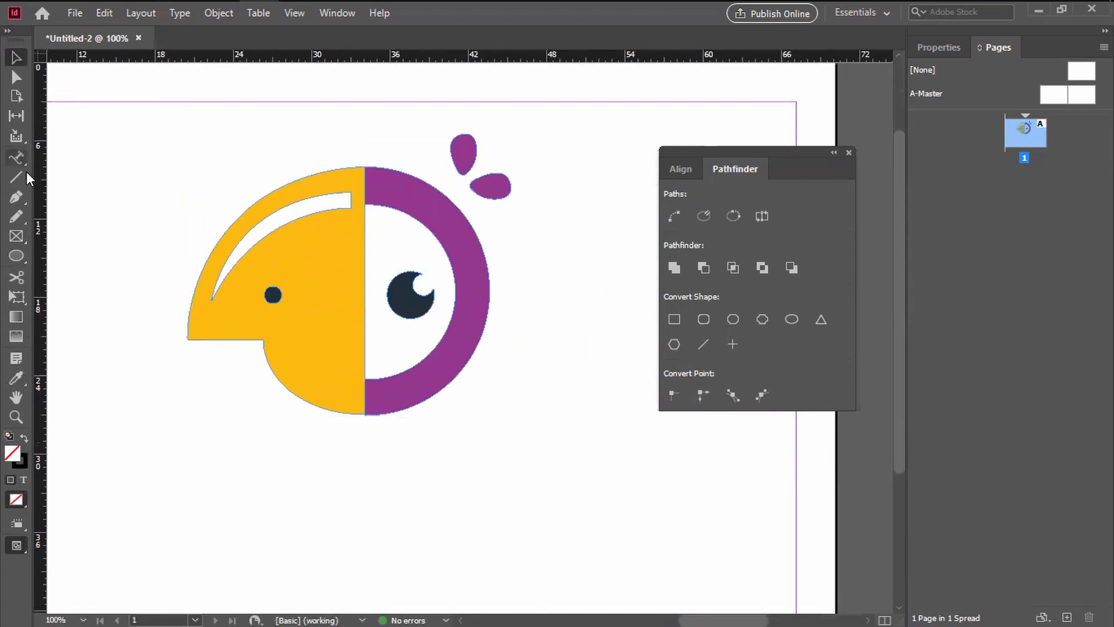
Step: Create a text frame about 26 picas wide and 7 picas high below the logo, containing the word PARROT
drag(20, 157, 43, 173)
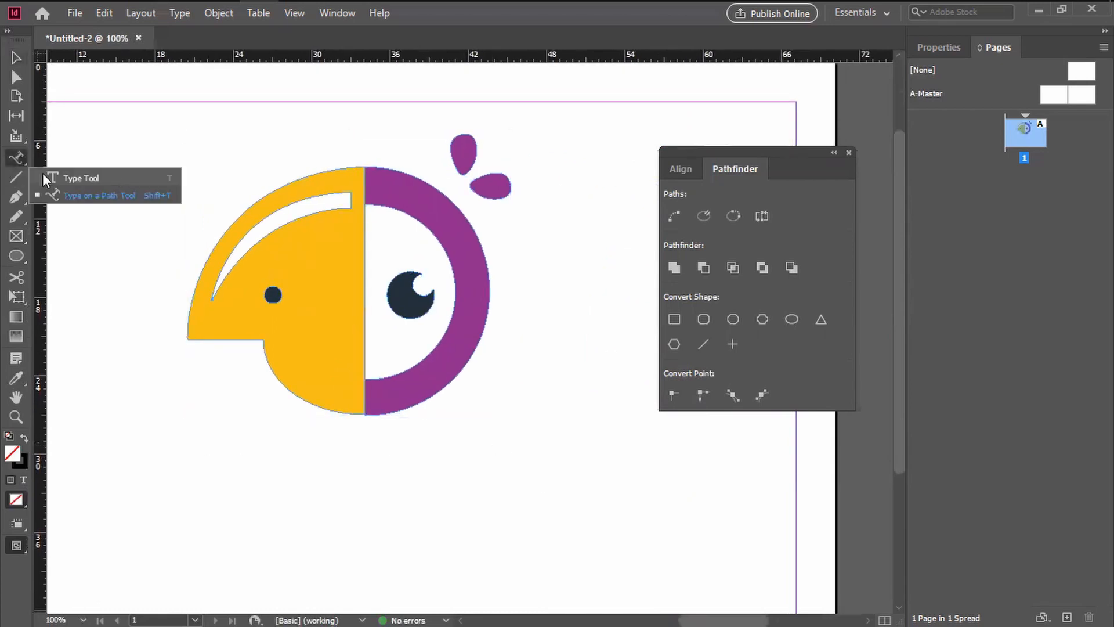
click(75, 177)
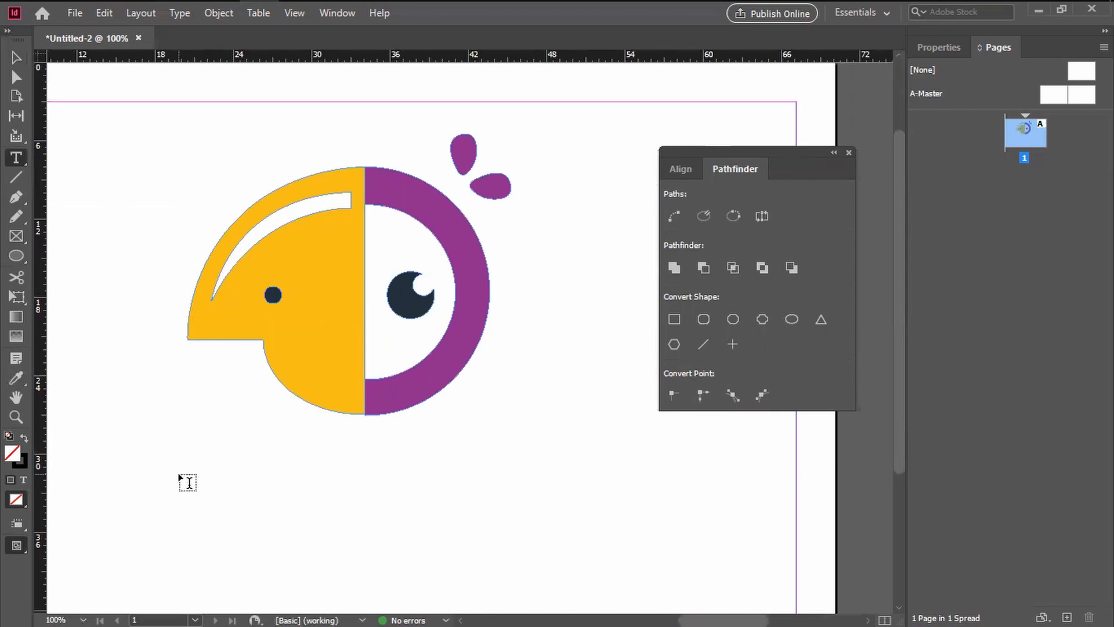
drag(166, 453, 511, 542)
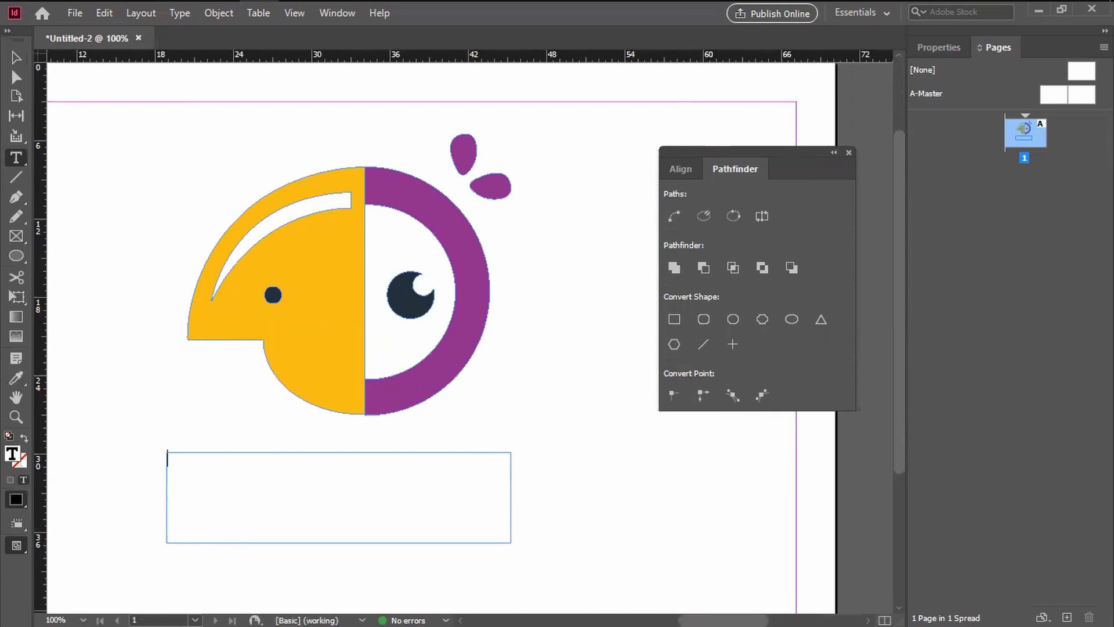
key(alt+Tab)
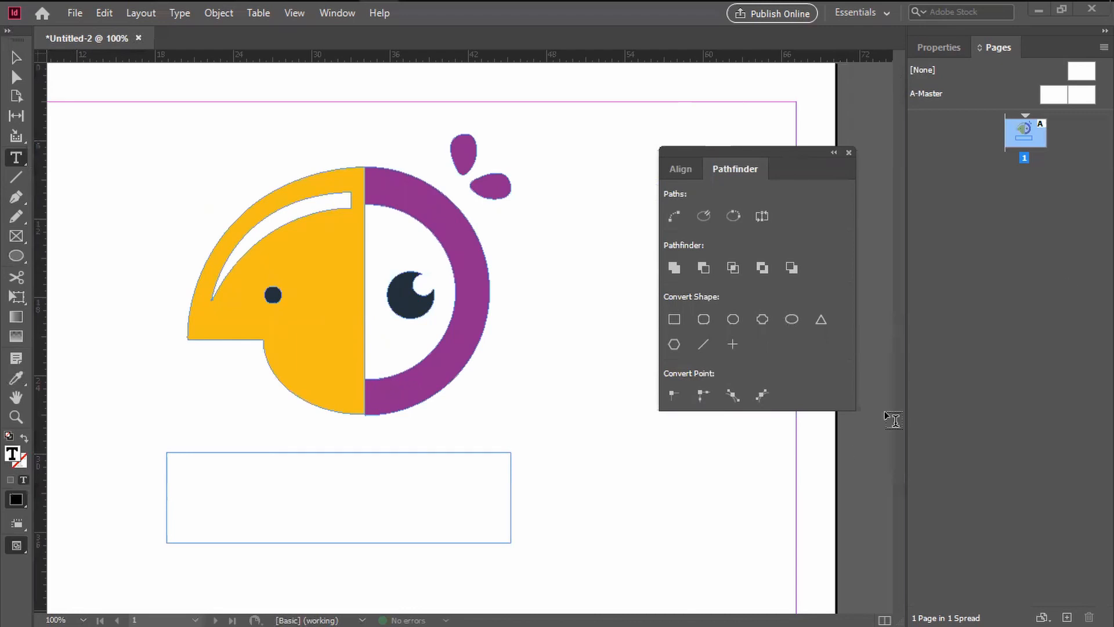
click(249, 478)
text(PARR)
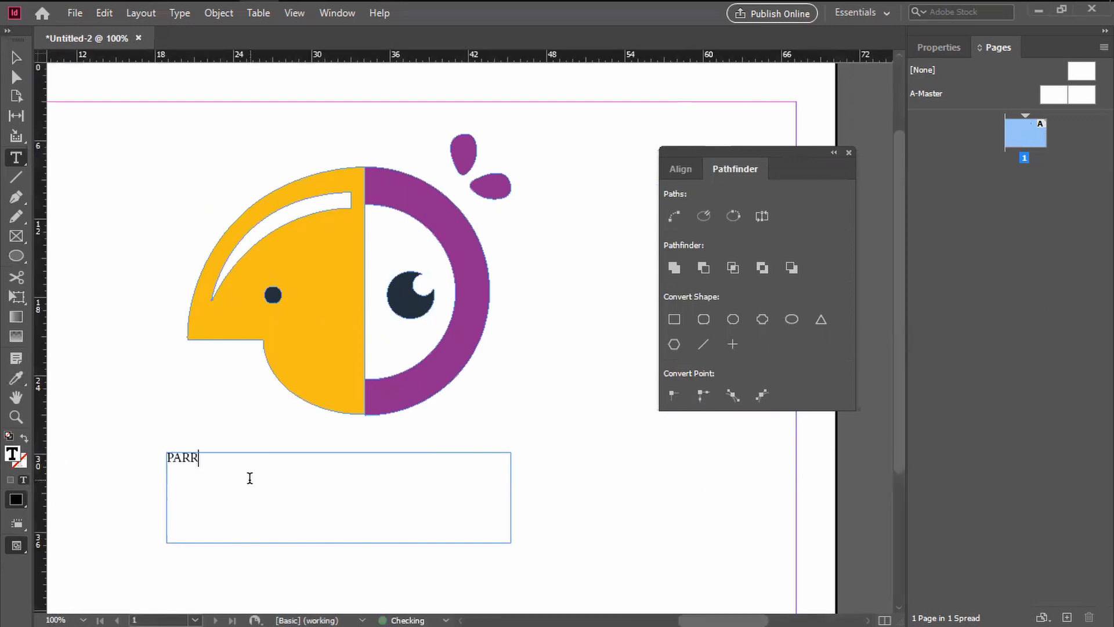
text(OT)
Step: Select the PARROT text, show its character settings, try a 72 pt font size, and set it to 60 pt
drag(242, 456, 143, 462)
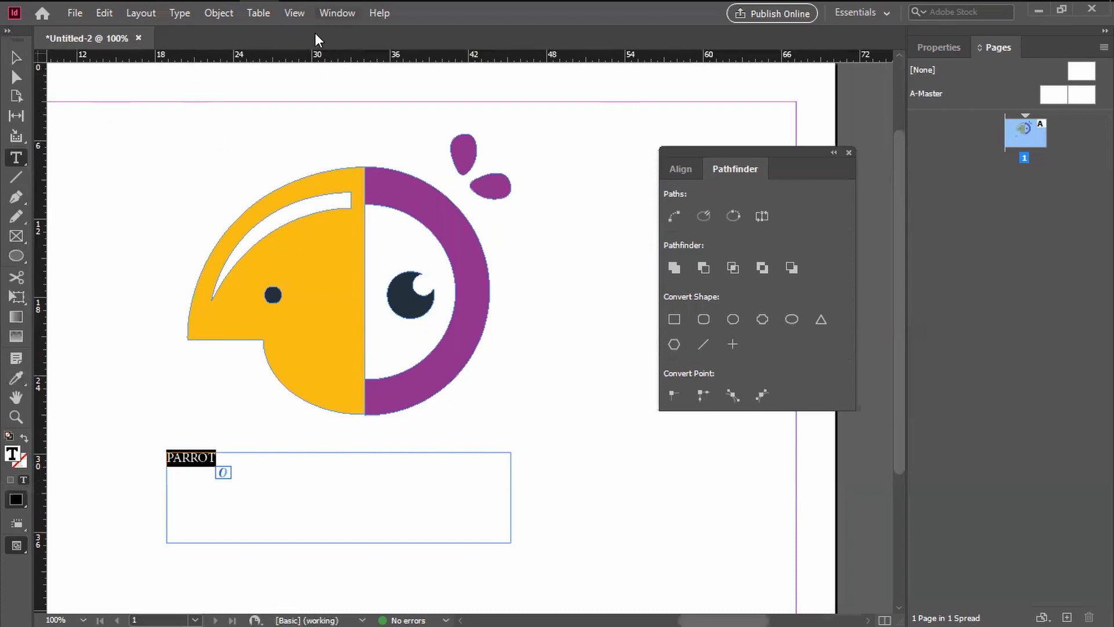
key(alt+w)
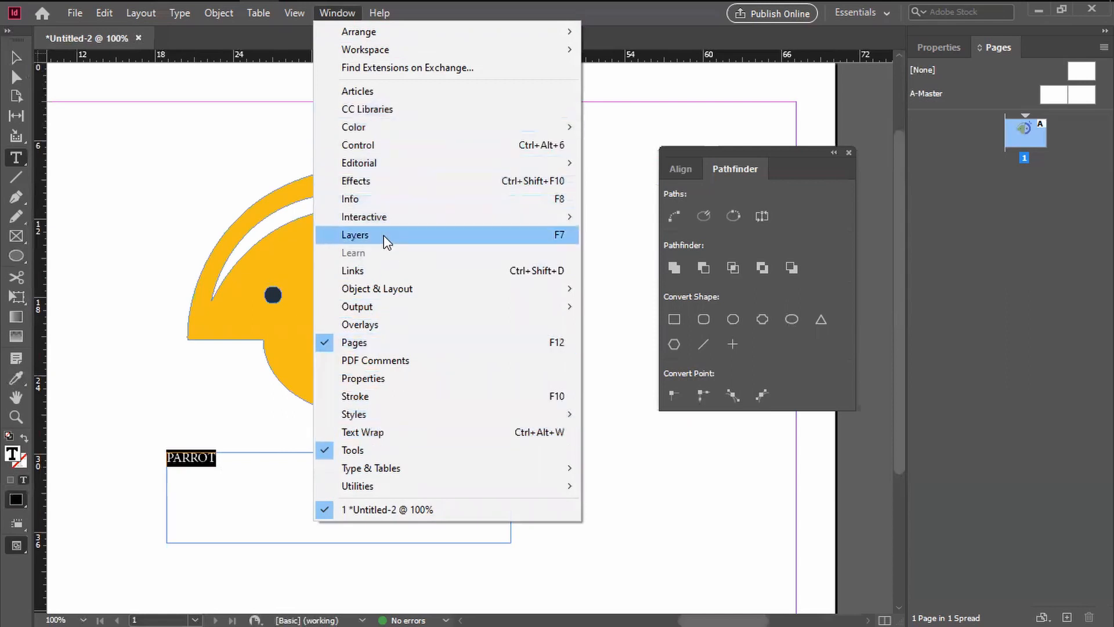
mouse_move(398, 476)
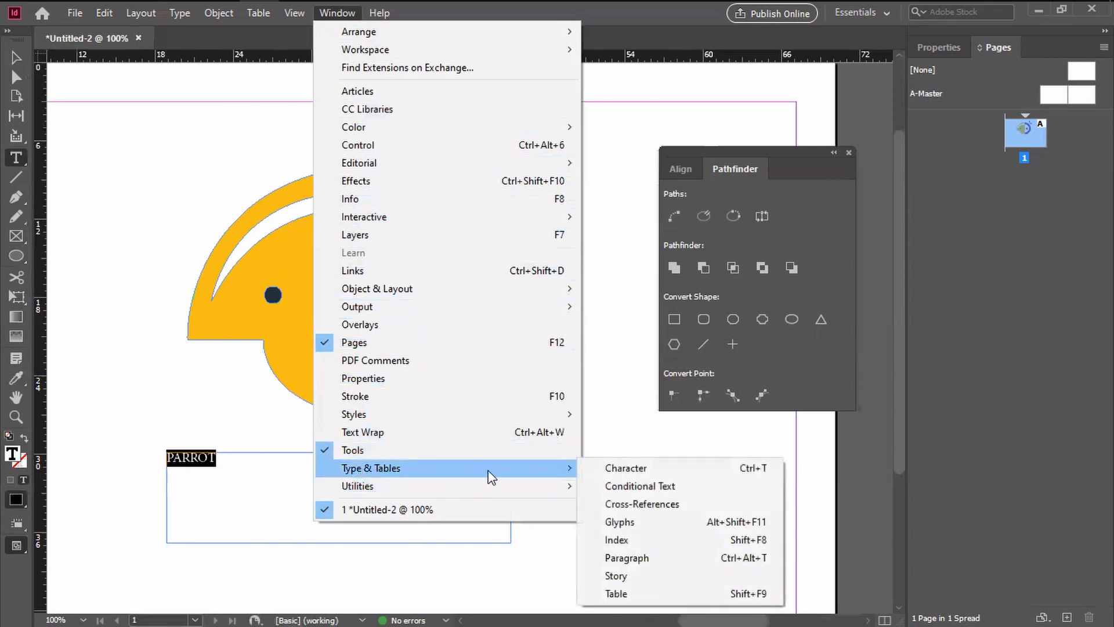
click(626, 468)
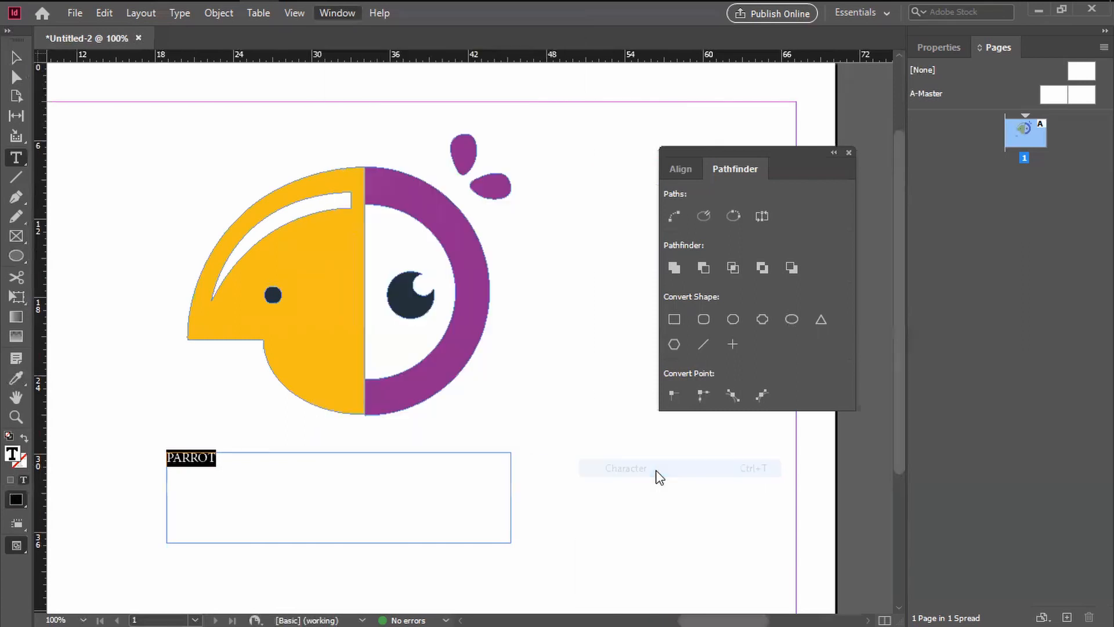
drag(598, 251, 709, 307)
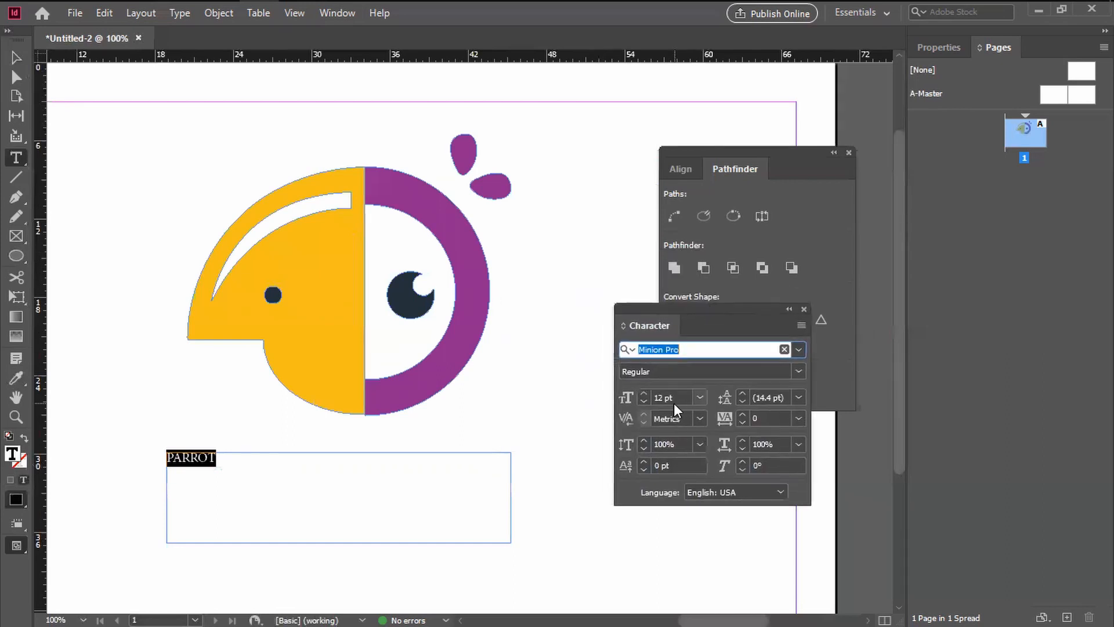
click(699, 398)
click(692, 372)
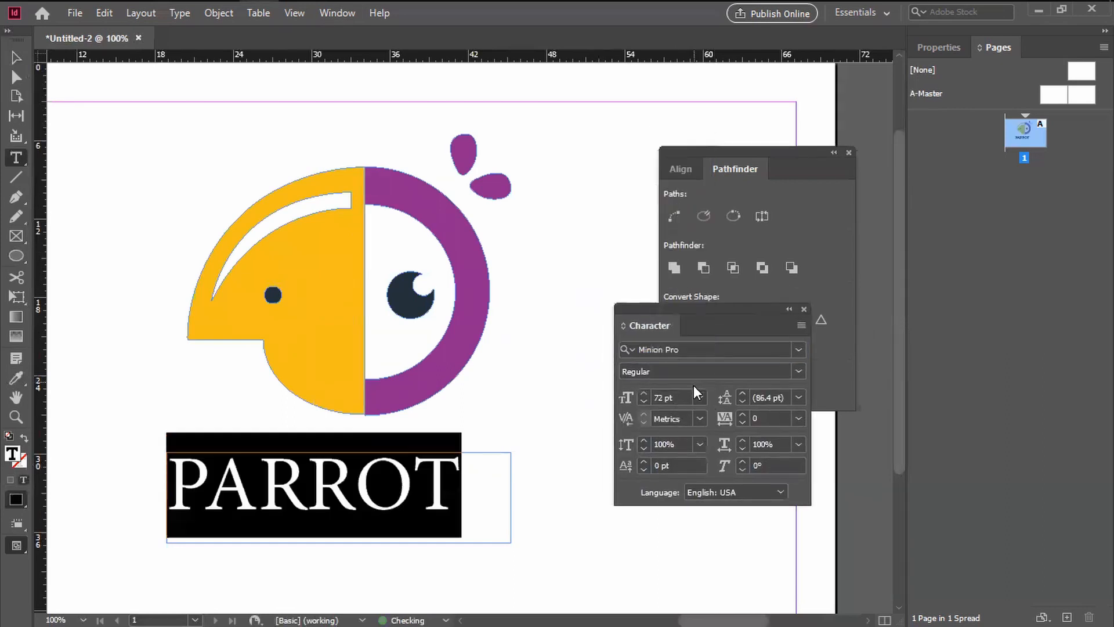
click(700, 397)
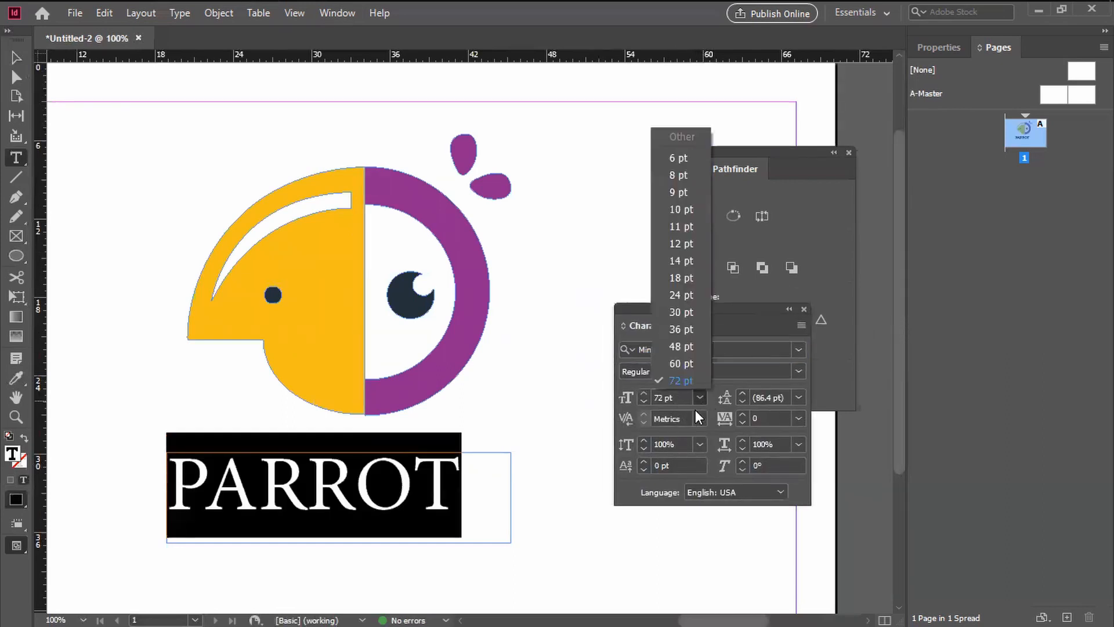
click(685, 362)
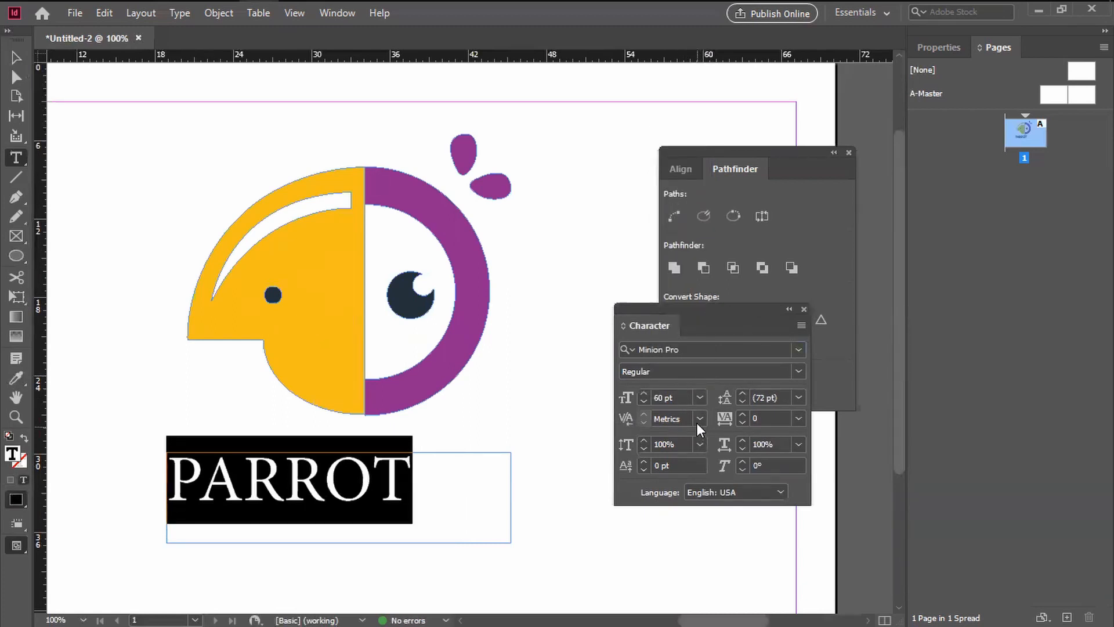
Step: Browse the font previews and change the PARROT text's font to Arista 2.0 Alternate
click(796, 348)
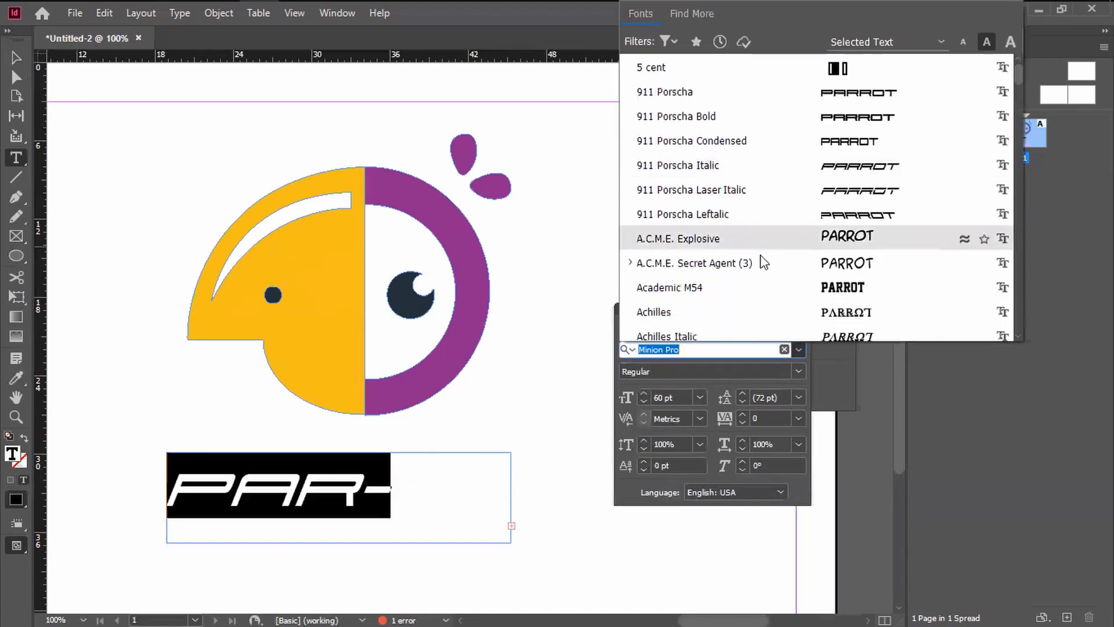
scroll(766, 262, down, 2)
scroll(788, 284, up, 5)
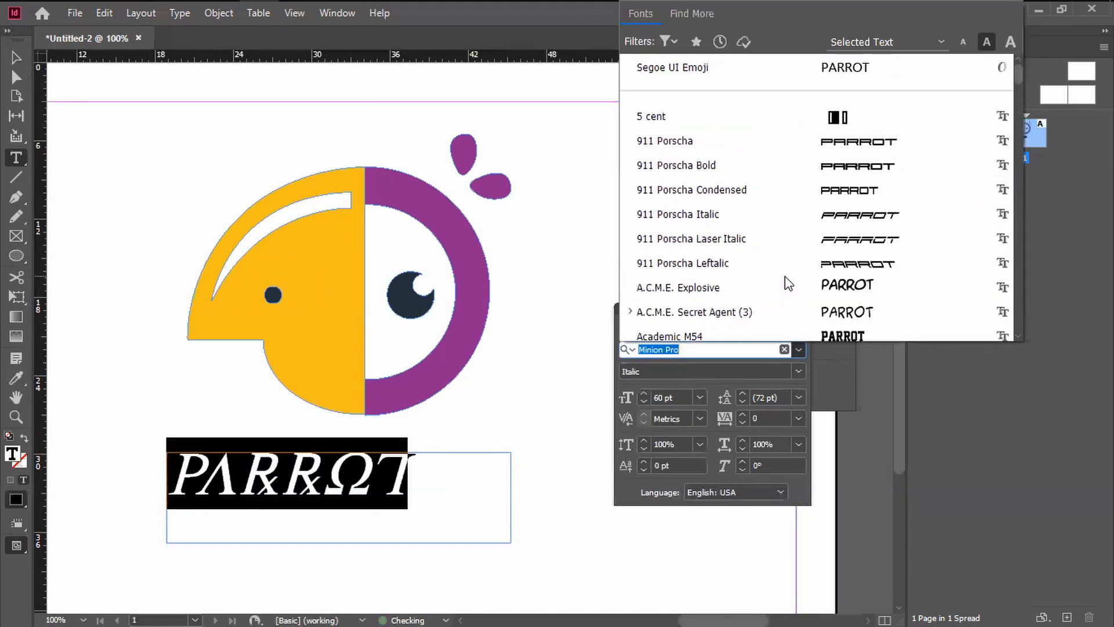
scroll(705, 264, down, 6)
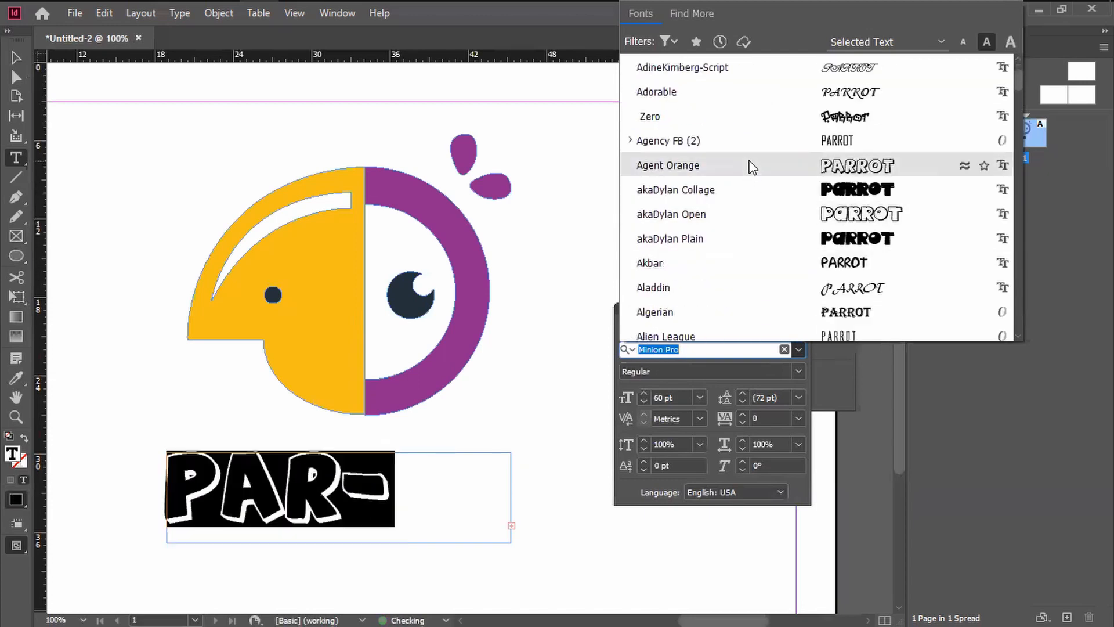
scroll(785, 250, down, 3)
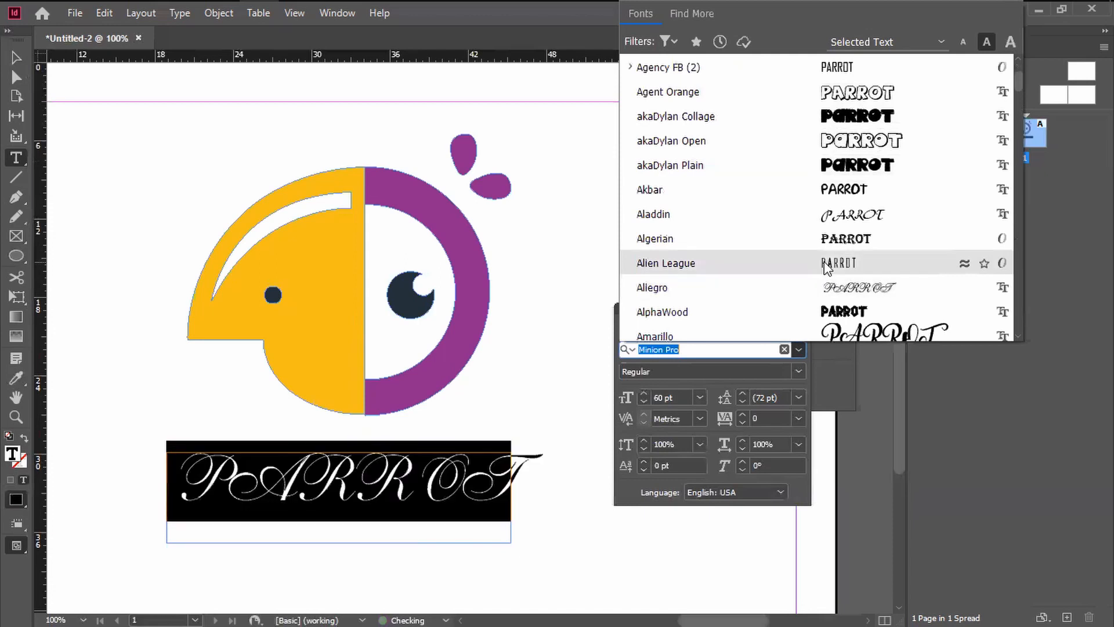
scroll(827, 267, down, 4)
scroll(827, 267, down, 13)
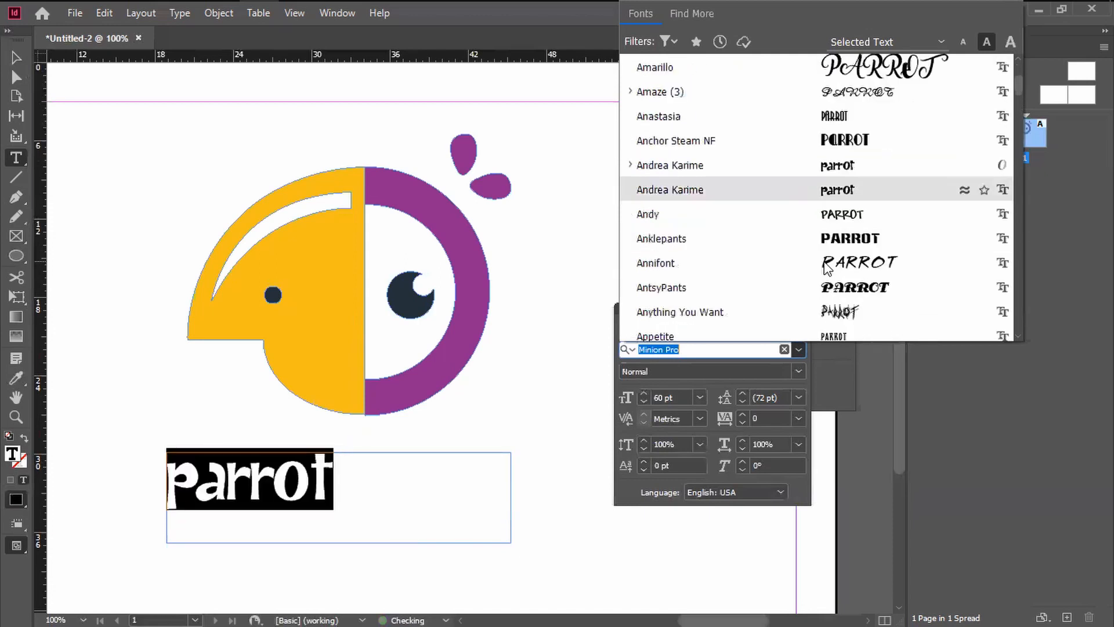
scroll(827, 267, down, 5)
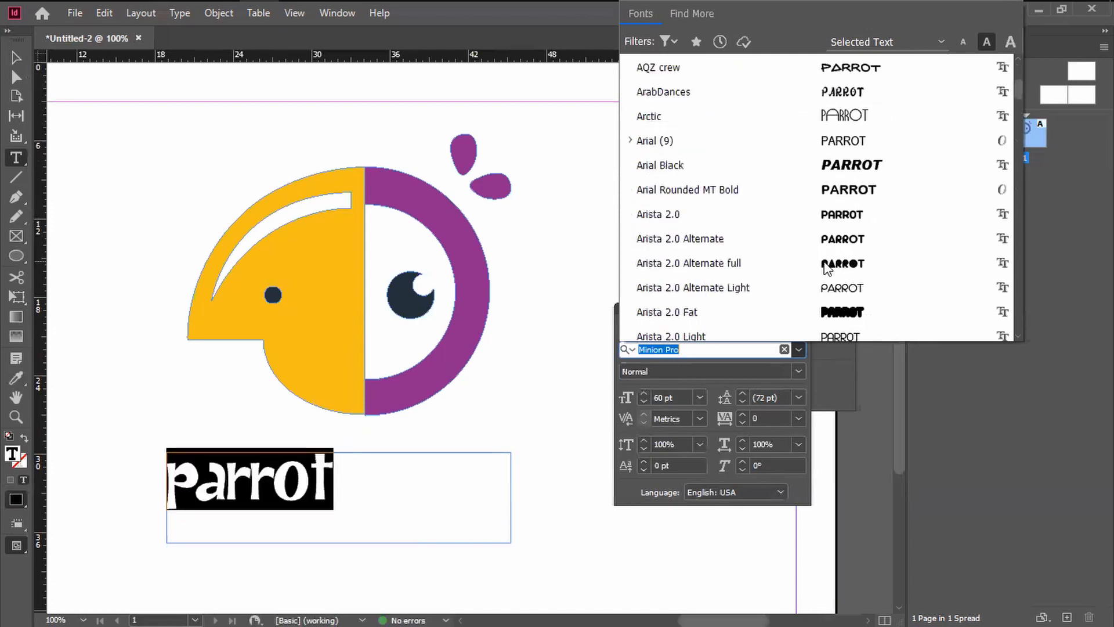
click(826, 266)
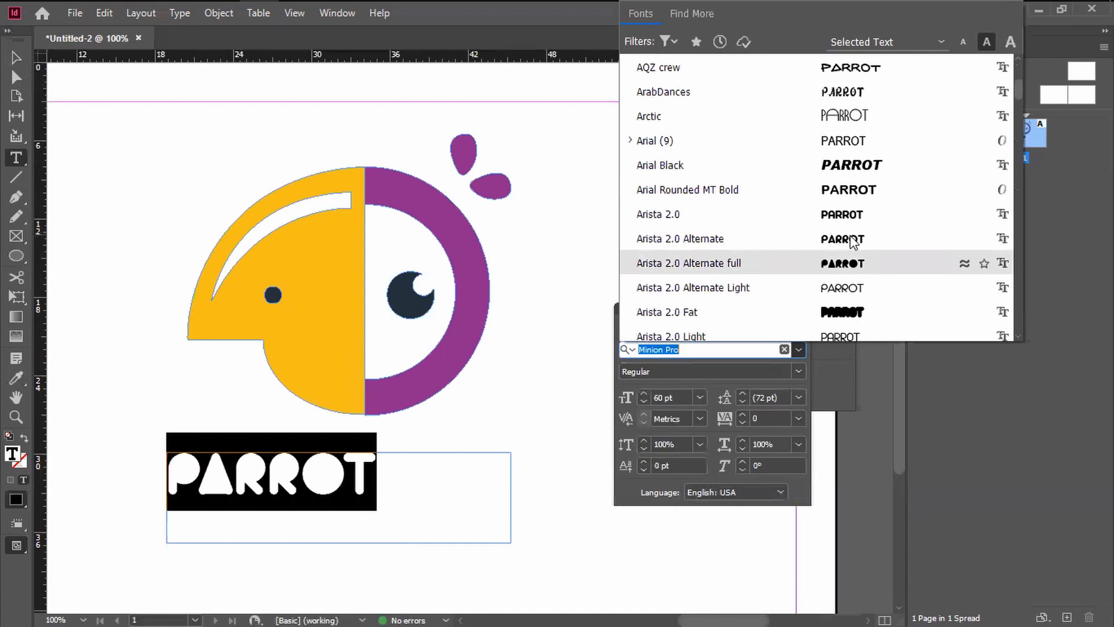
click(846, 220)
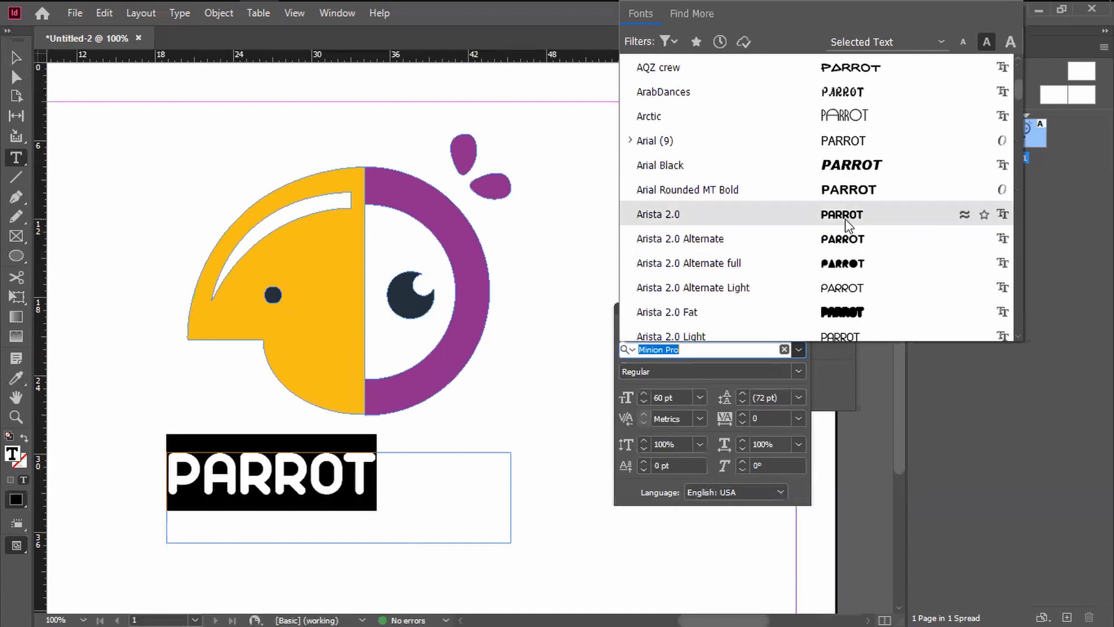
click(847, 247)
click(325, 493)
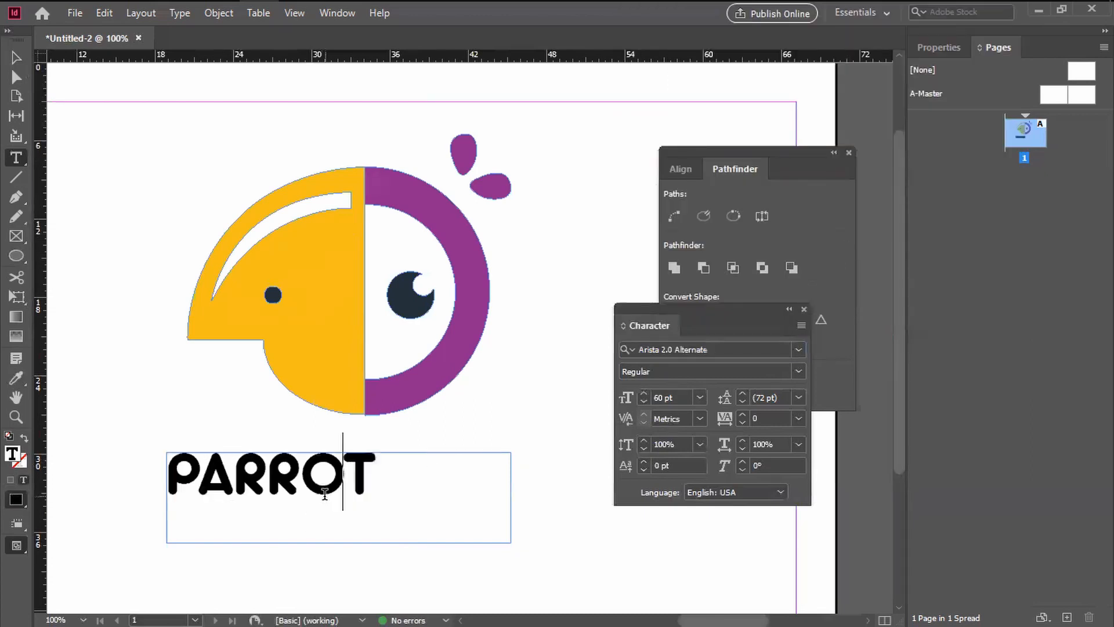
Step: Reselect the whole PARROT word and set its font size to 72 pt
key(Right)
key(shift+Left)
key(shift+Left)
key(shift+Left)
key(shift+Left)
key(shift+Left)
key(shift+Left)
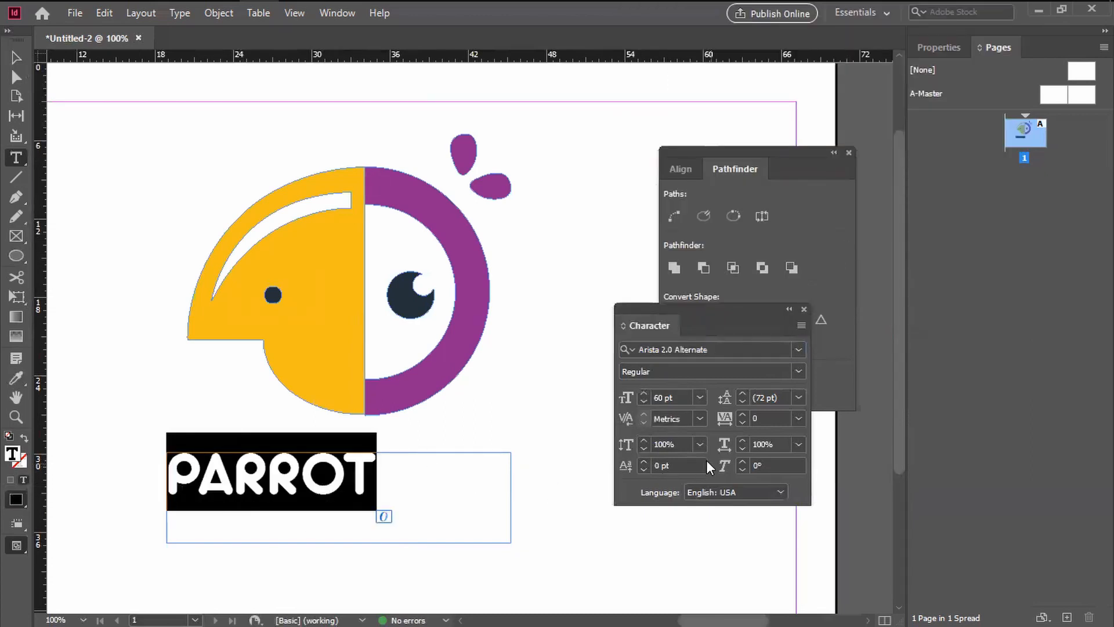
click(322, 479)
drag(366, 483, 172, 487)
click(699, 397)
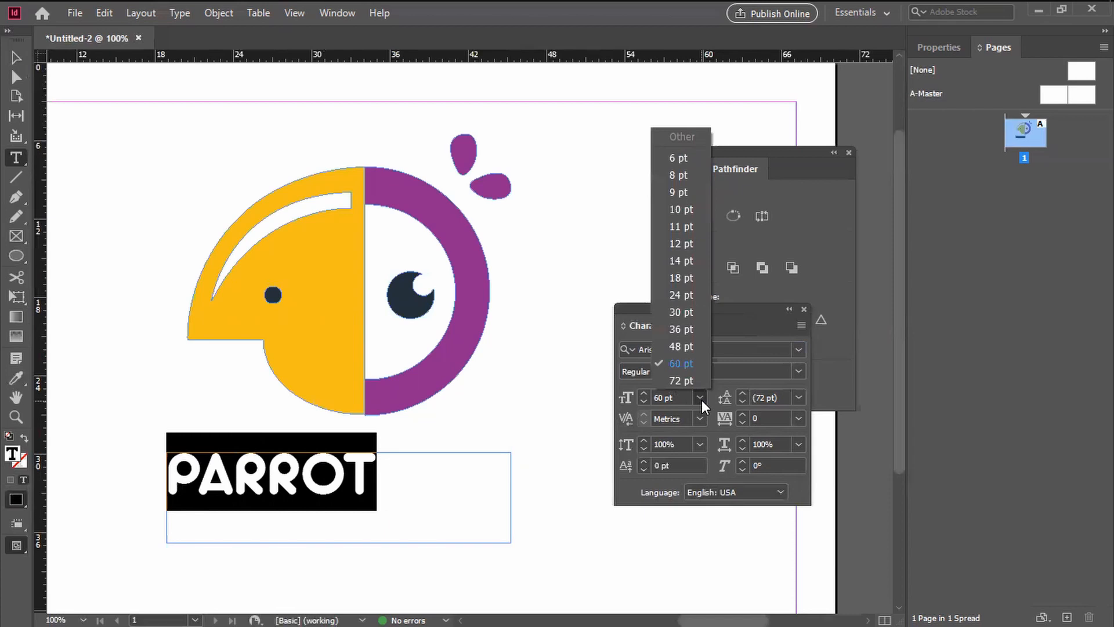
click(688, 377)
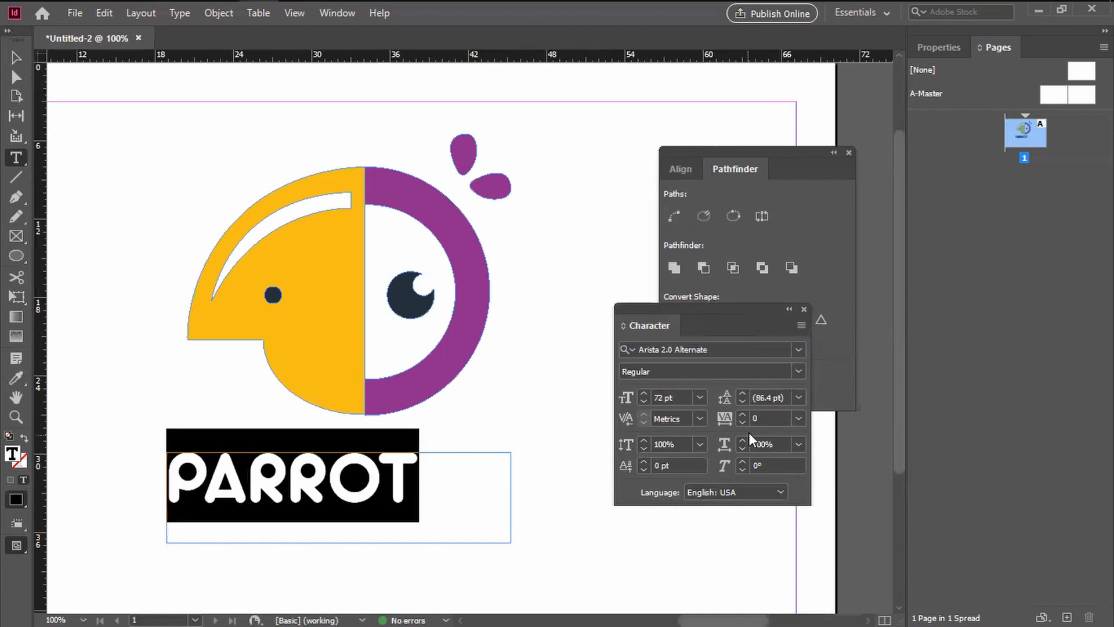
Step: Try 150% and 125% horizontal scaling on the PARROT text, and undo the scaling
click(798, 444)
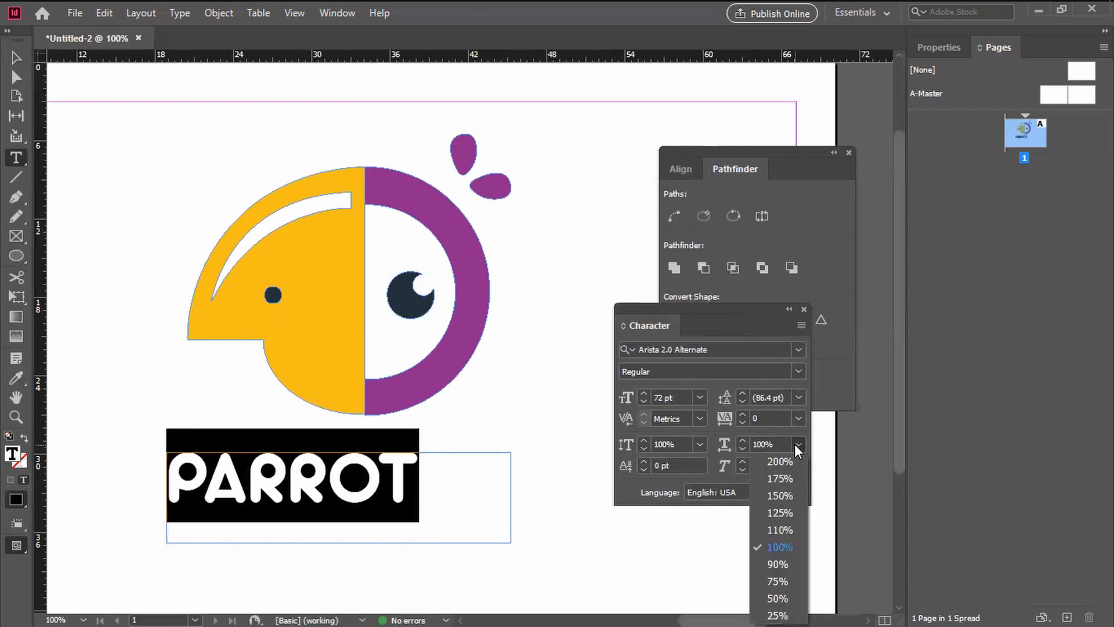
click(784, 495)
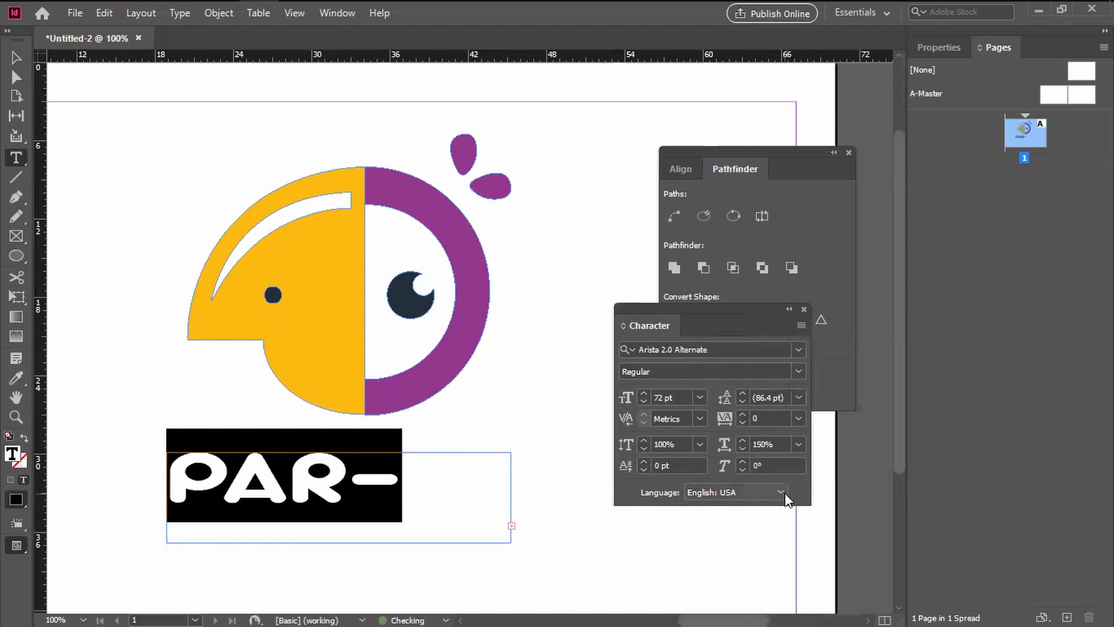
click(797, 446)
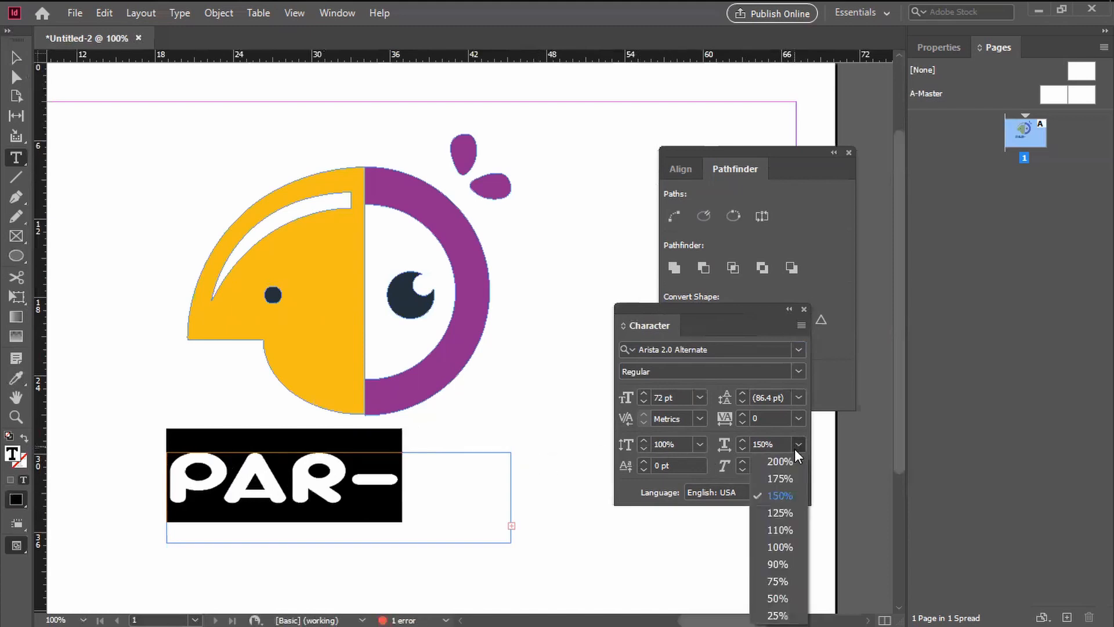
click(780, 513)
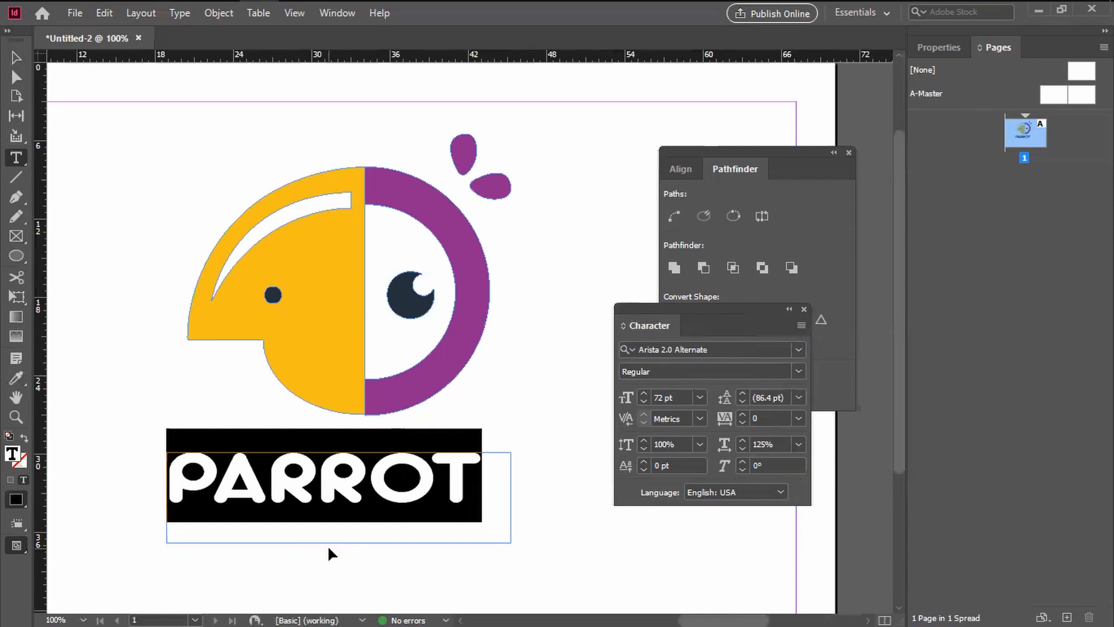
key(ctrl+z)
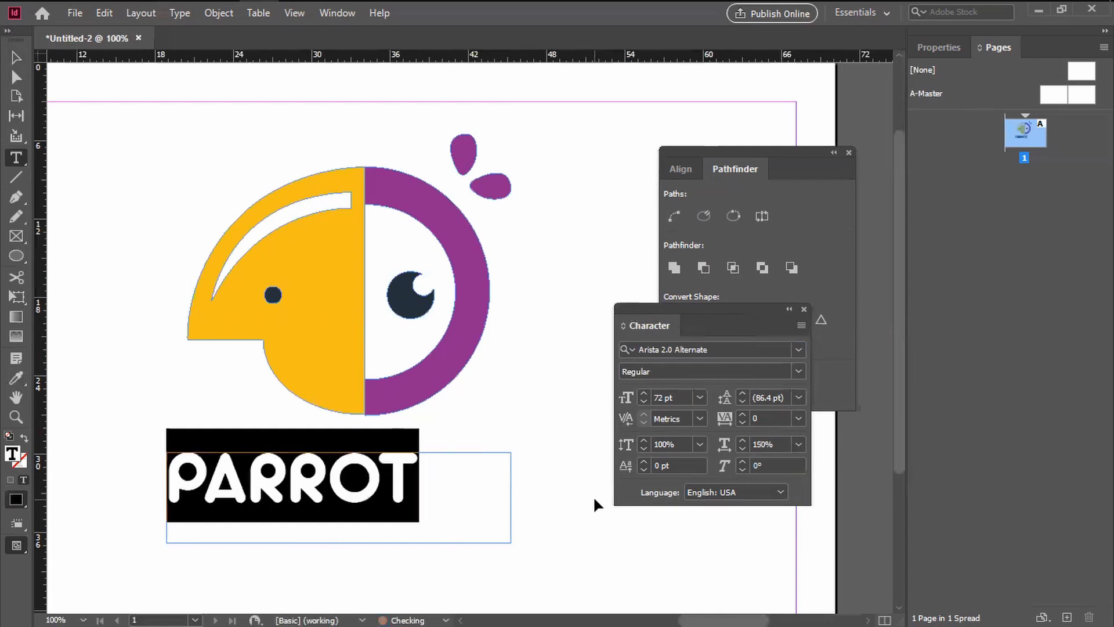
Step: Increase the tracking of the PARROT text to 230
click(743, 413)
click(743, 414)
click(743, 414)
click(743, 414)
click(744, 413)
click(743, 414)
click(743, 413)
click(743, 413)
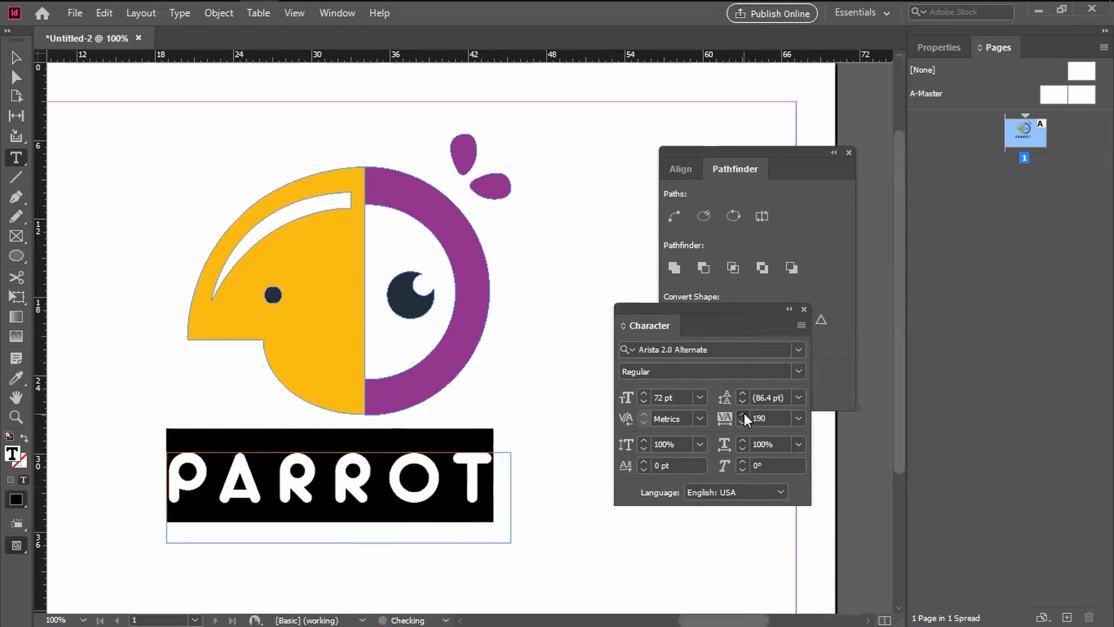
click(744, 413)
click(743, 413)
click(744, 413)
click(744, 413)
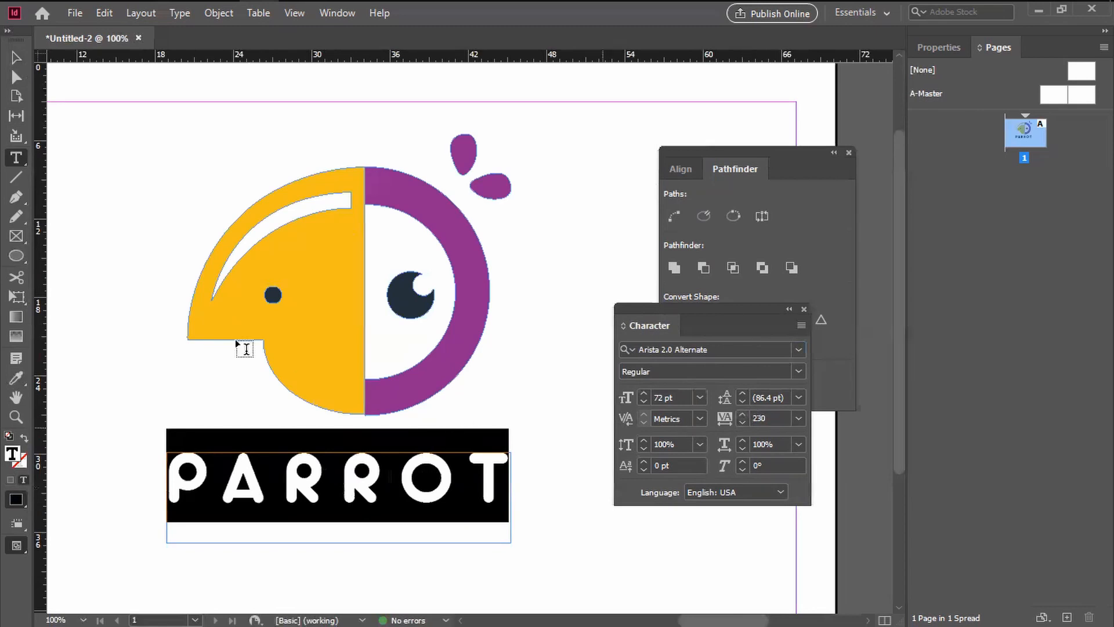
Step: Move the PARROT text frame up and centre it on the logo's vertical dividing line, just below the bird's head
click(18, 56)
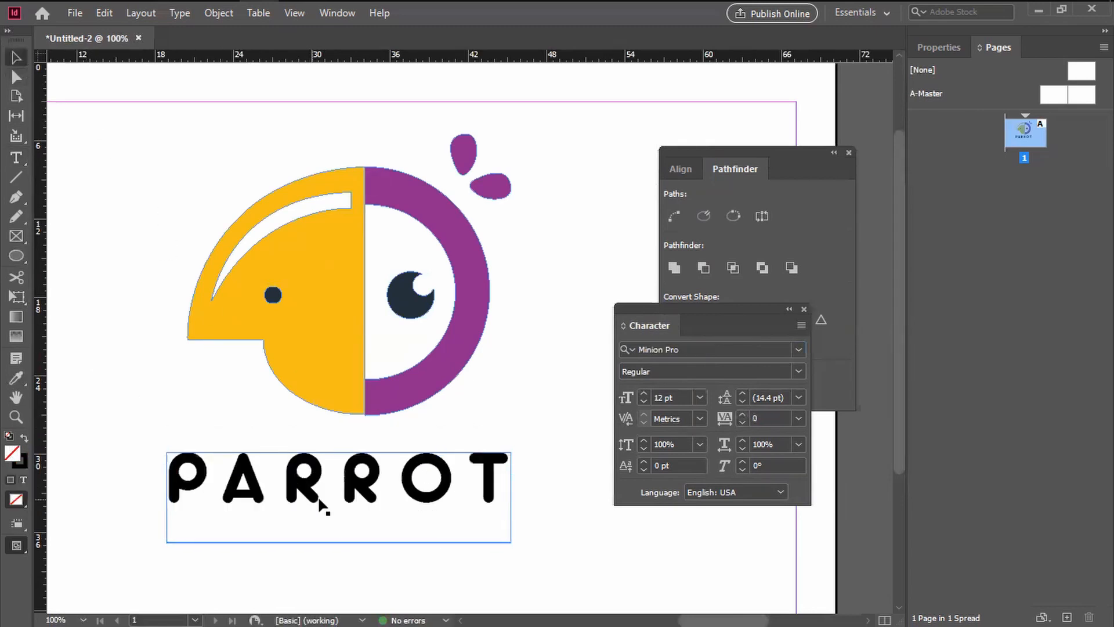
drag(346, 491, 373, 406)
key(Down)
key(Down)
key(Down)
key(Down)
key(Down)
key(Down)
key(Down)
key(Down)
key(Down)
key(Down)
key(Down)
key(Down)
key(Down)
key(Down)
key(Down)
key(Down)
key(Down)
key(Down)
key(Down)
key(Down)
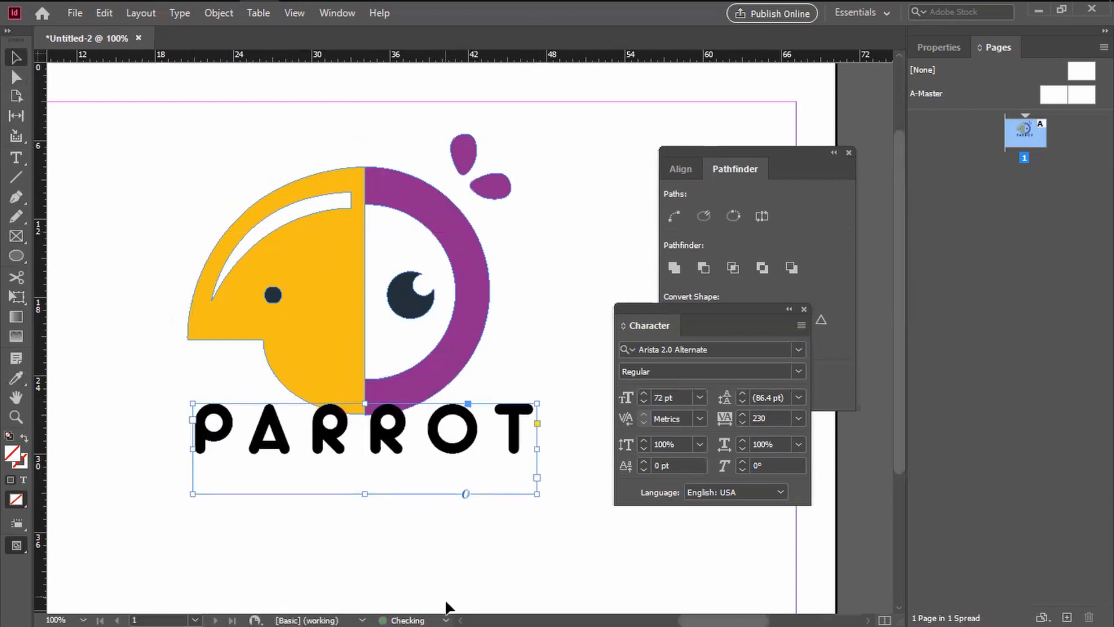
Step: Select the whole PARROT word and move the floating Character and Pathfinder settings clear of the artwork
double_click(382, 457)
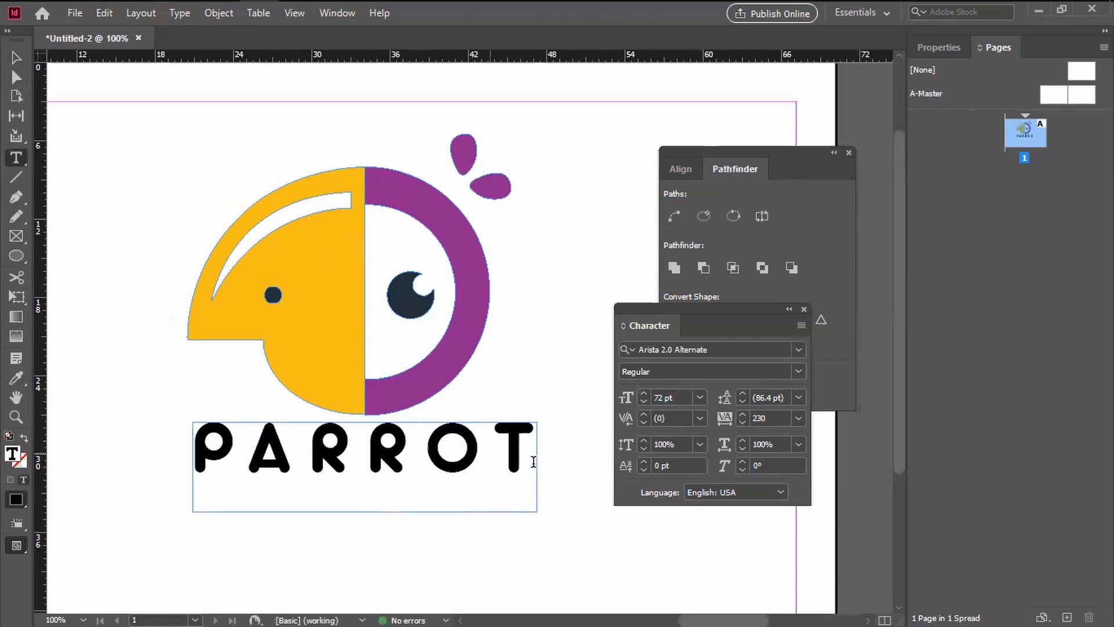
drag(529, 458, 139, 485)
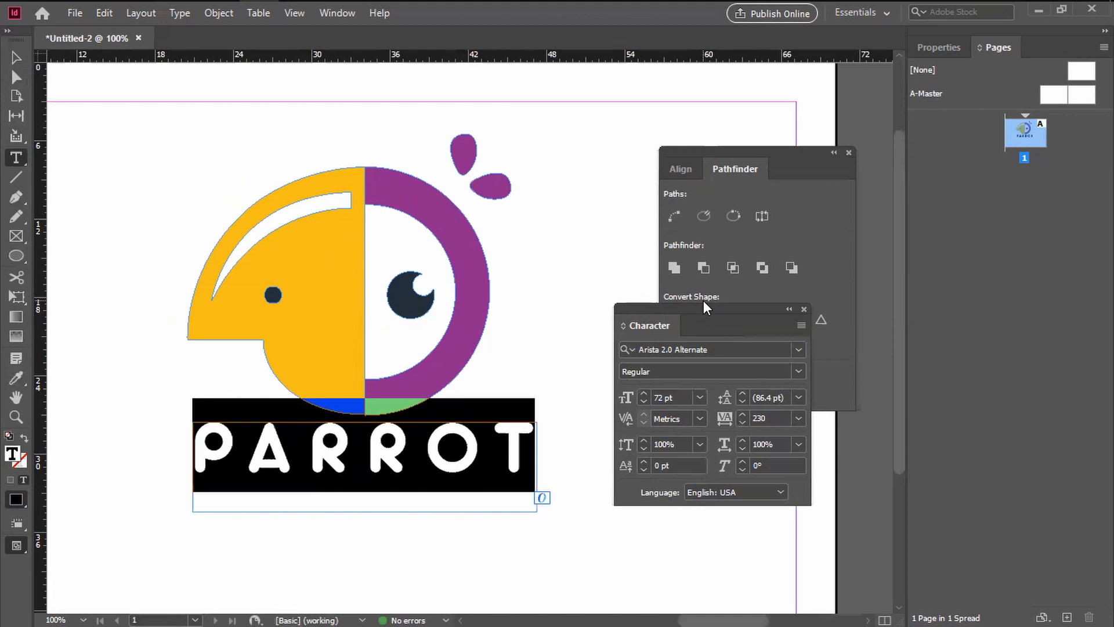
drag(704, 304, 975, 274)
drag(780, 151, 1006, 88)
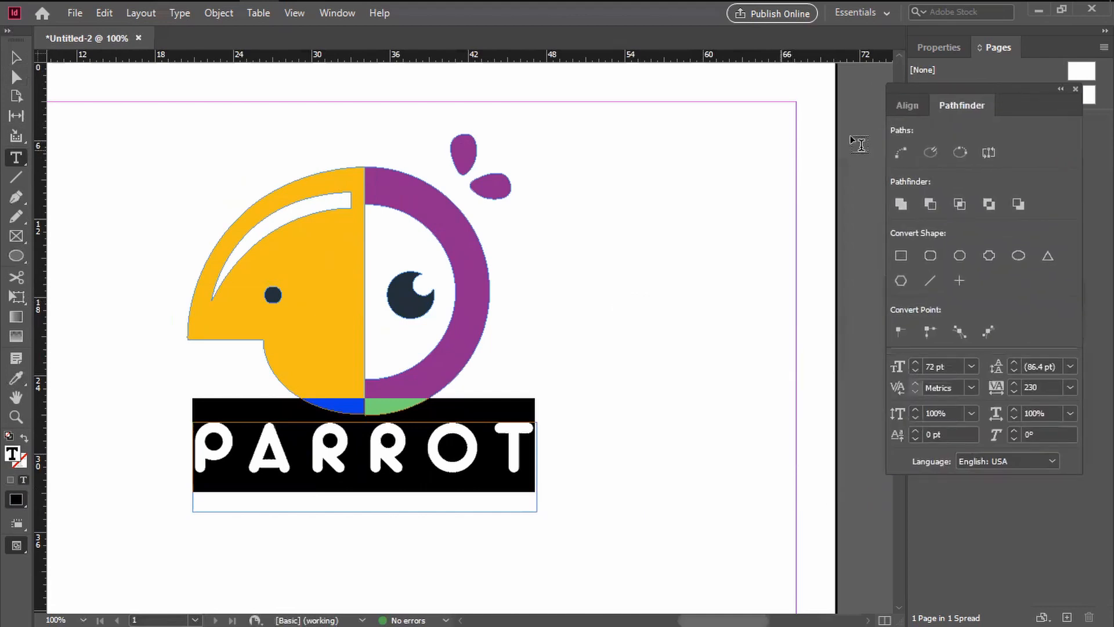
Step: Fill the PARROT text with the pink colour #eb28af and deselect the letters to check it
click(16, 510)
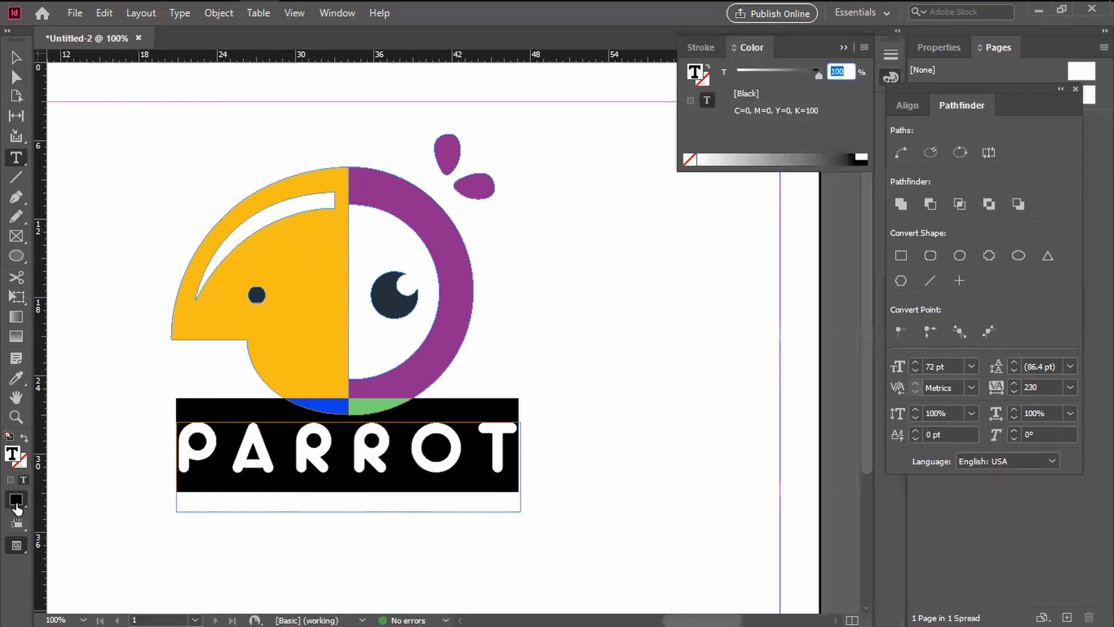
click(692, 45)
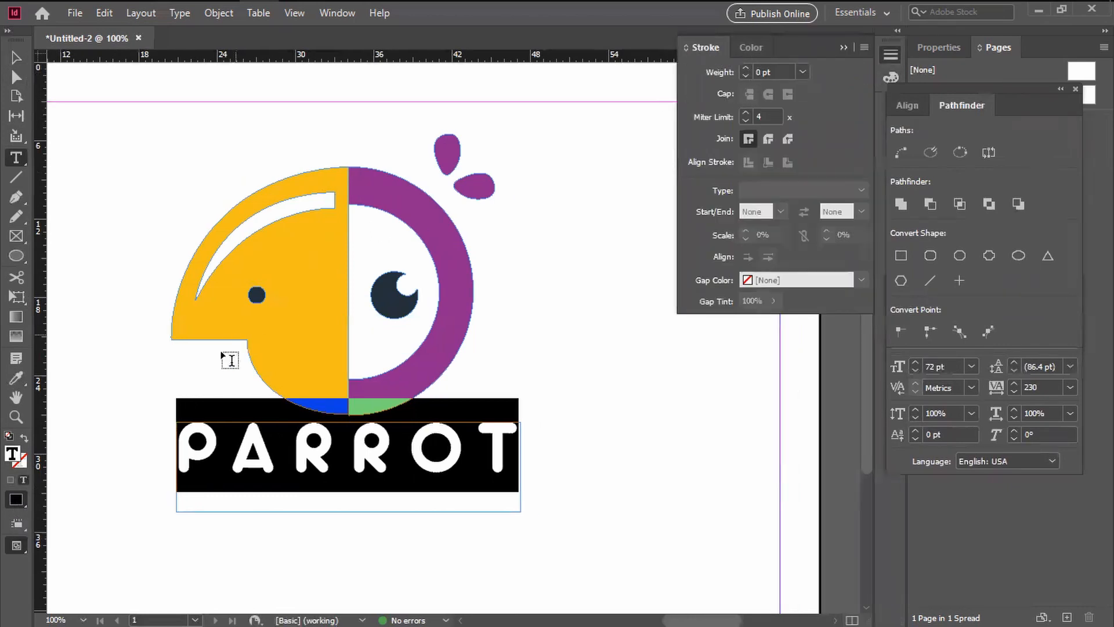
double_click(14, 457)
click(650, 274)
click(709, 233)
mouse_move(637, 247)
mouse_down()
mouse_move(599, 214)
mouse_move(697, 333)
mouse_move(713, 402)
mouse_move(734, 393)
mouse_up()
click(769, 229)
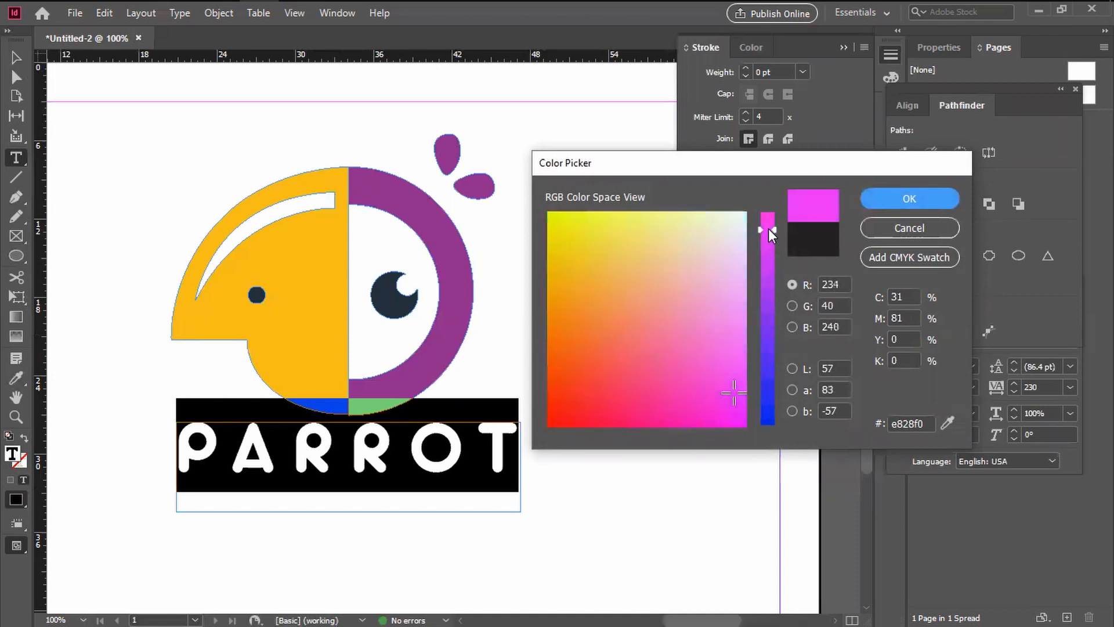
click(681, 379)
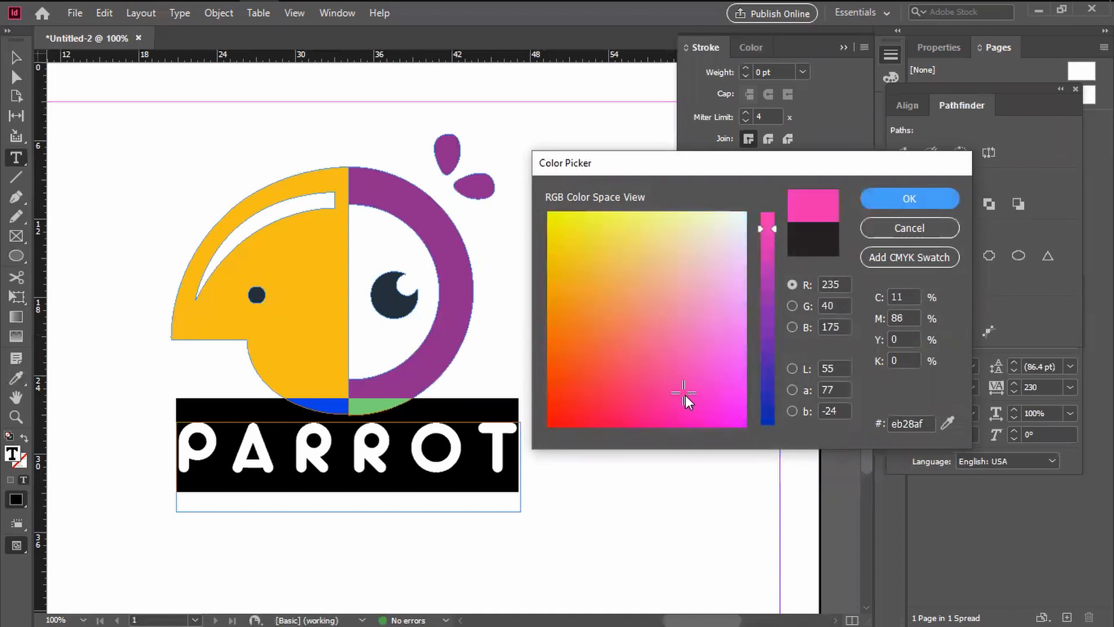
click(894, 200)
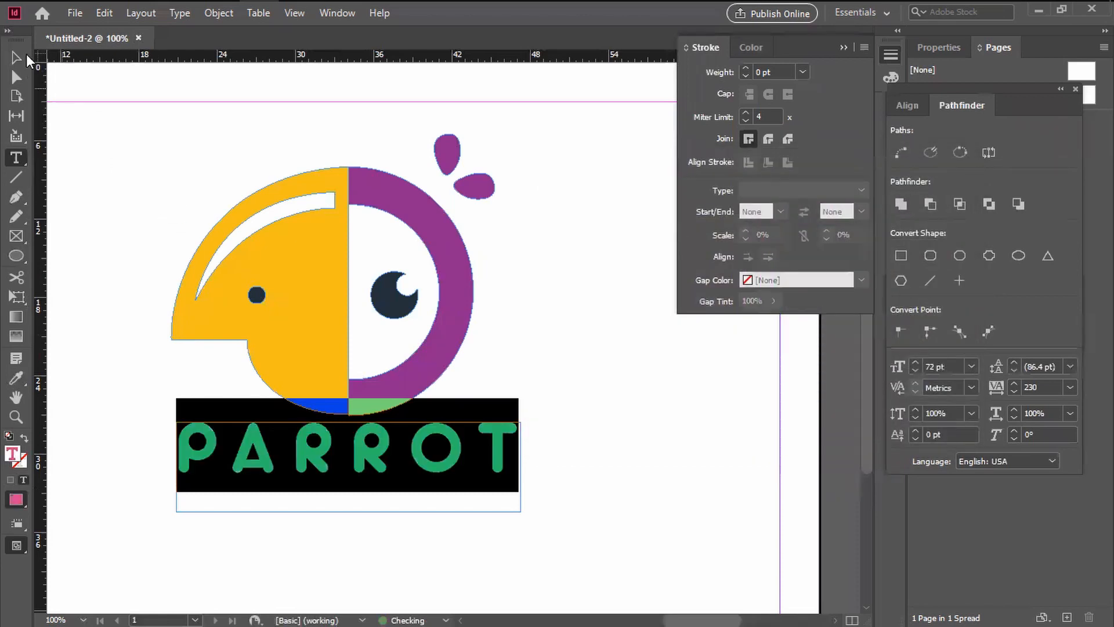
click(18, 60)
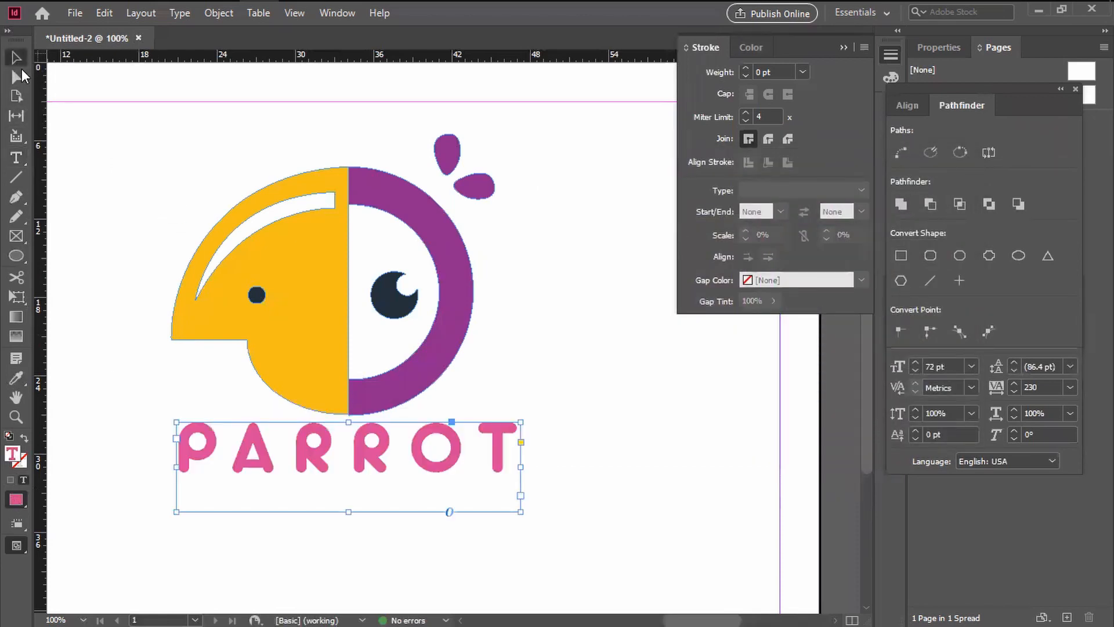
Step: Reselect the PARROT word, recolour it with the purple sampled from the bird's ring using the Eyedropper, and deselect it
double_click(380, 463)
double_click(379, 457)
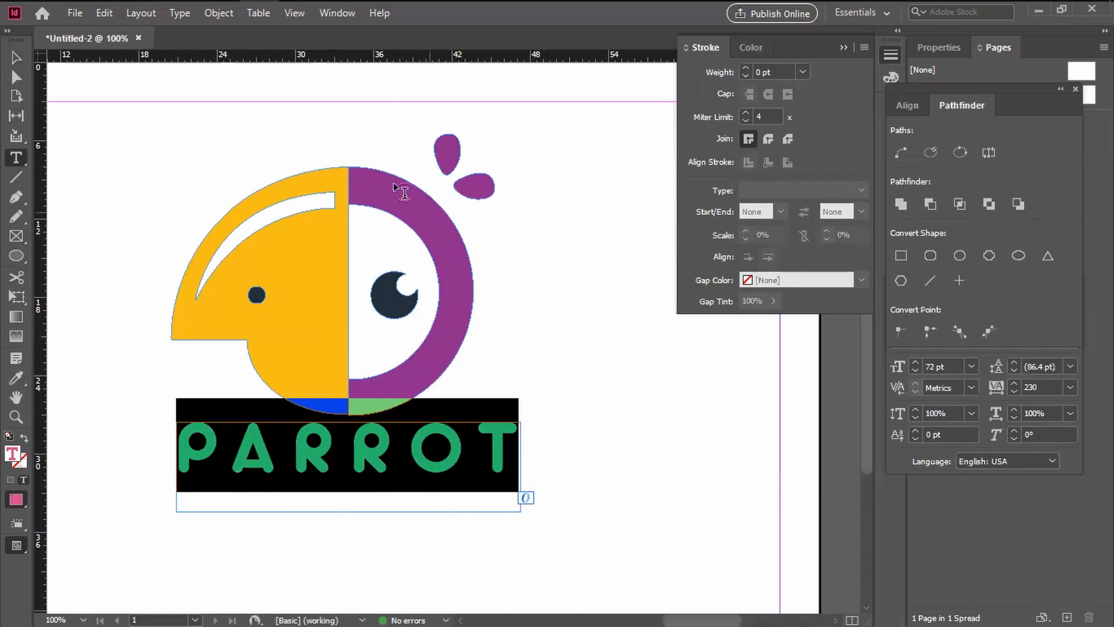
click(16, 378)
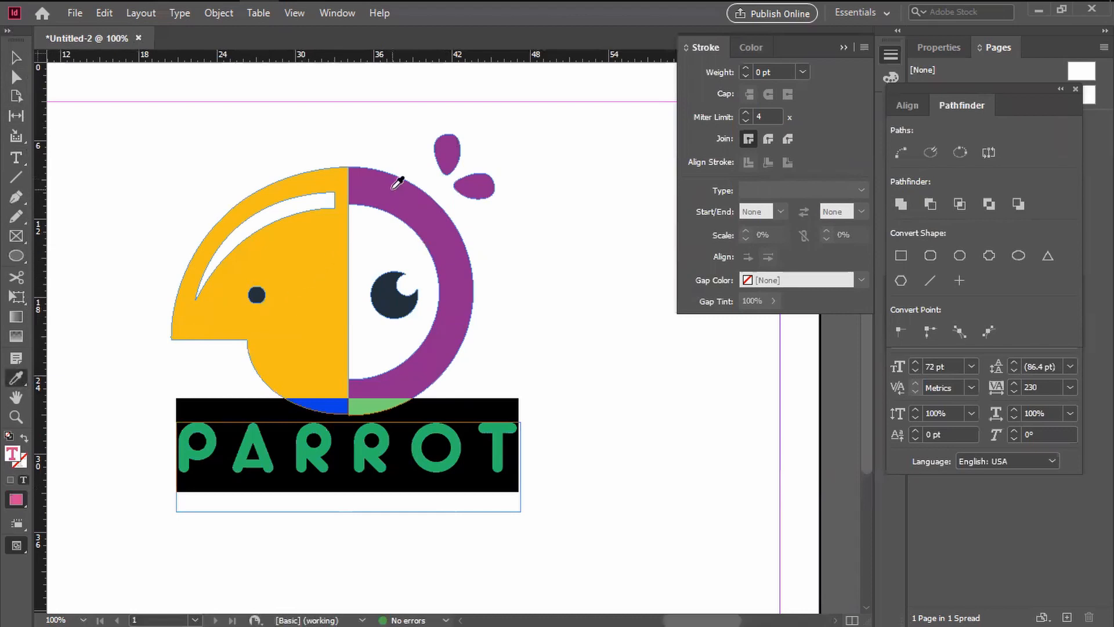
click(398, 182)
click(17, 57)
click(549, 485)
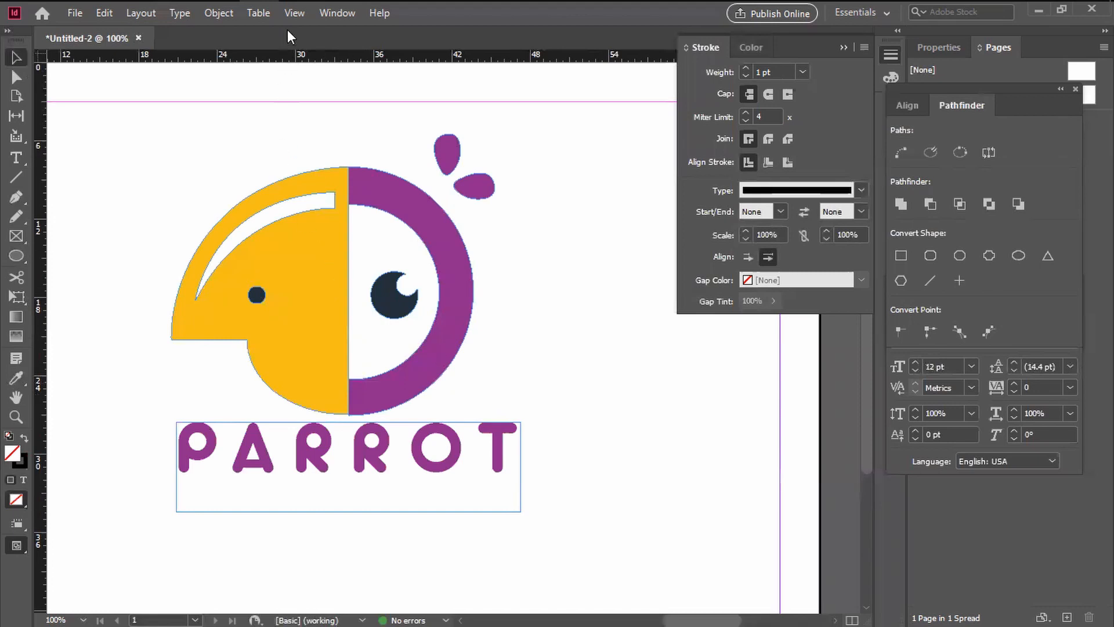
Step: Show the finished logo and wordmark in the Presentation screen mode
click(294, 13)
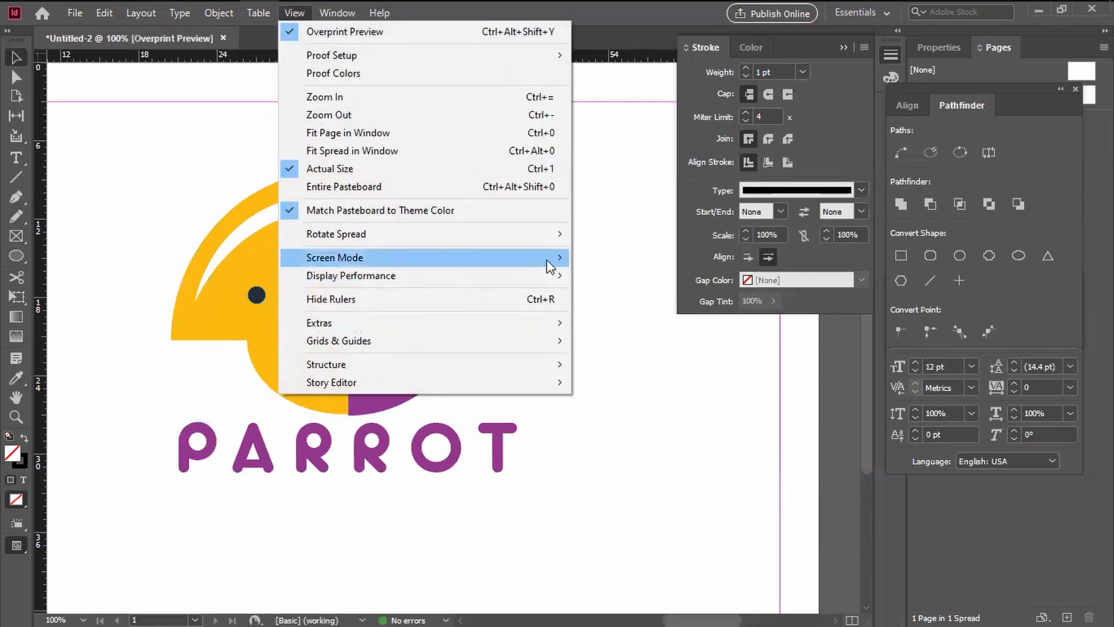
mouse_move(546, 259)
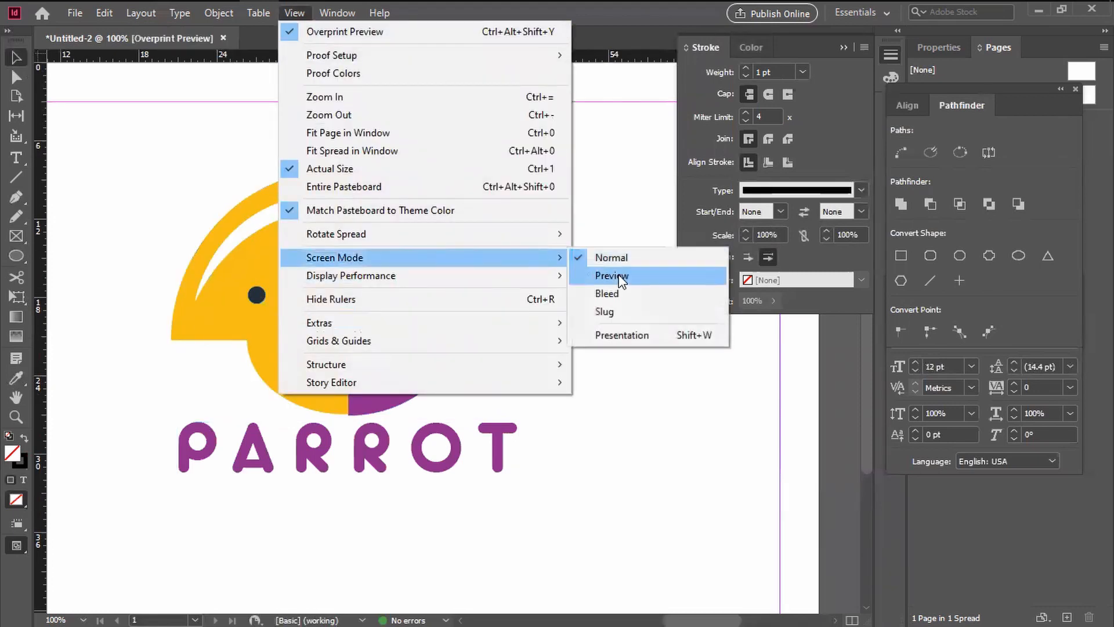
click(622, 335)
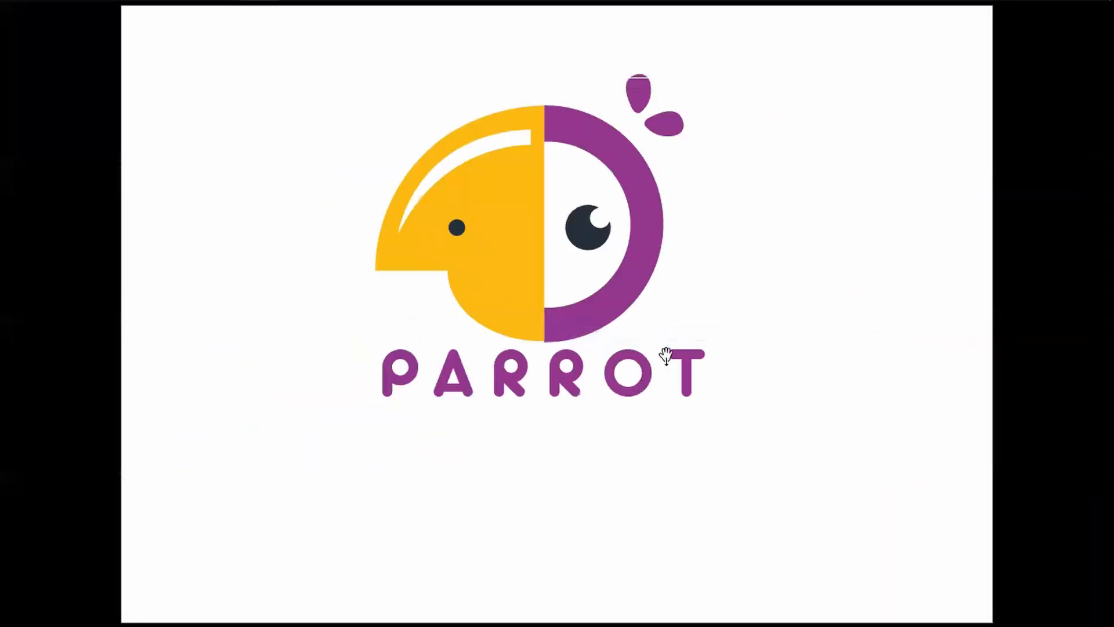